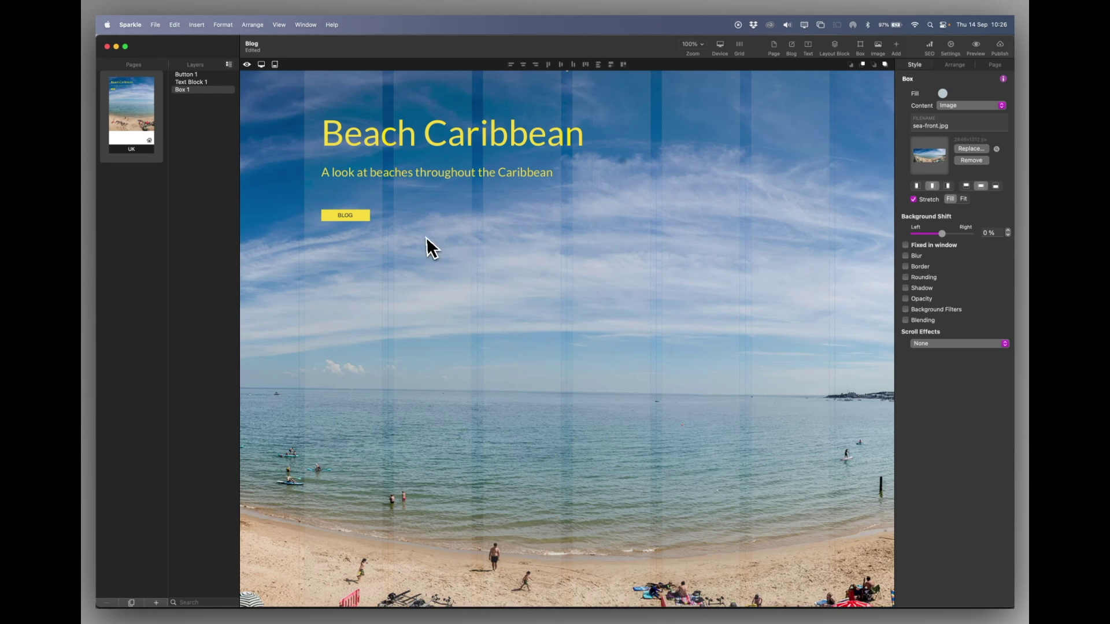
Select and deselect the BLOG button on the Beach Caribbean home page, then review the page
{"action": "left_click", "coordinate": [351, 217]}
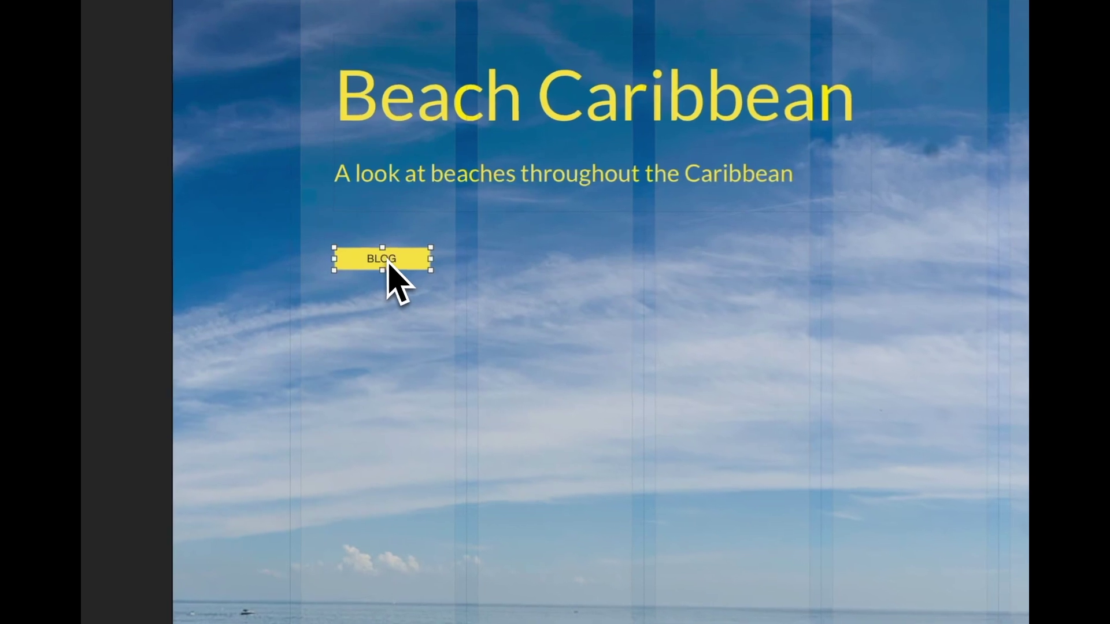
{"action": "left_click", "coordinate": [720, 383]}
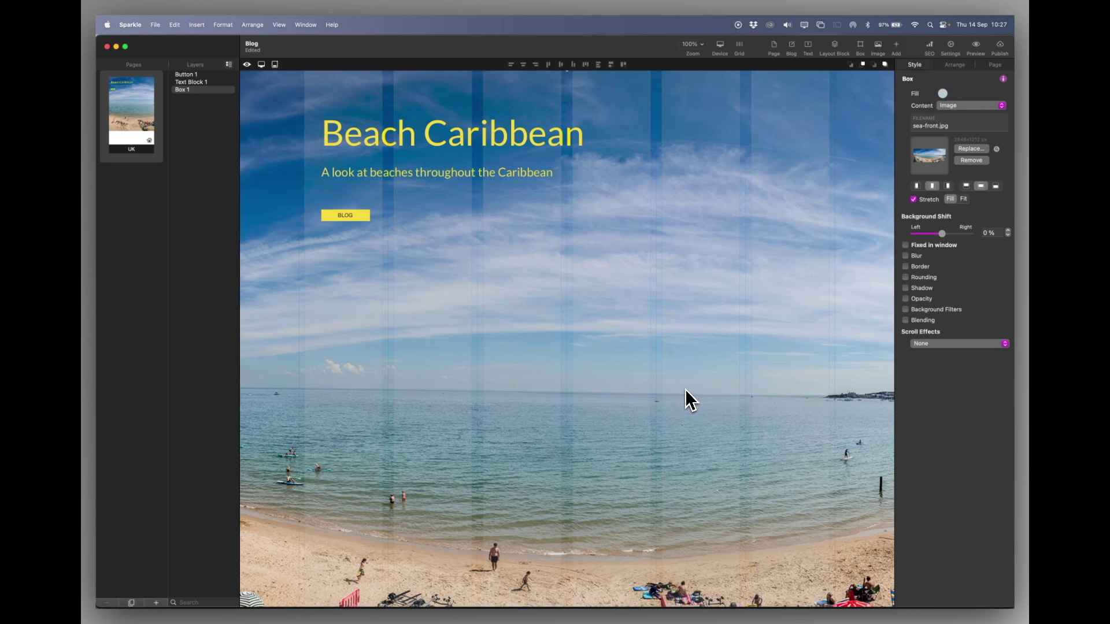
{"action": "scroll", "coordinate": [686, 391], "scroll_direction": "down", "scroll_amount": 5}
{"action": "scroll", "coordinate": [687, 391], "scroll_direction": "up", "scroll_amount": 5}
{"action": "scroll", "coordinate": [686, 389], "scroll_direction": "up", "scroll_amount": 1}
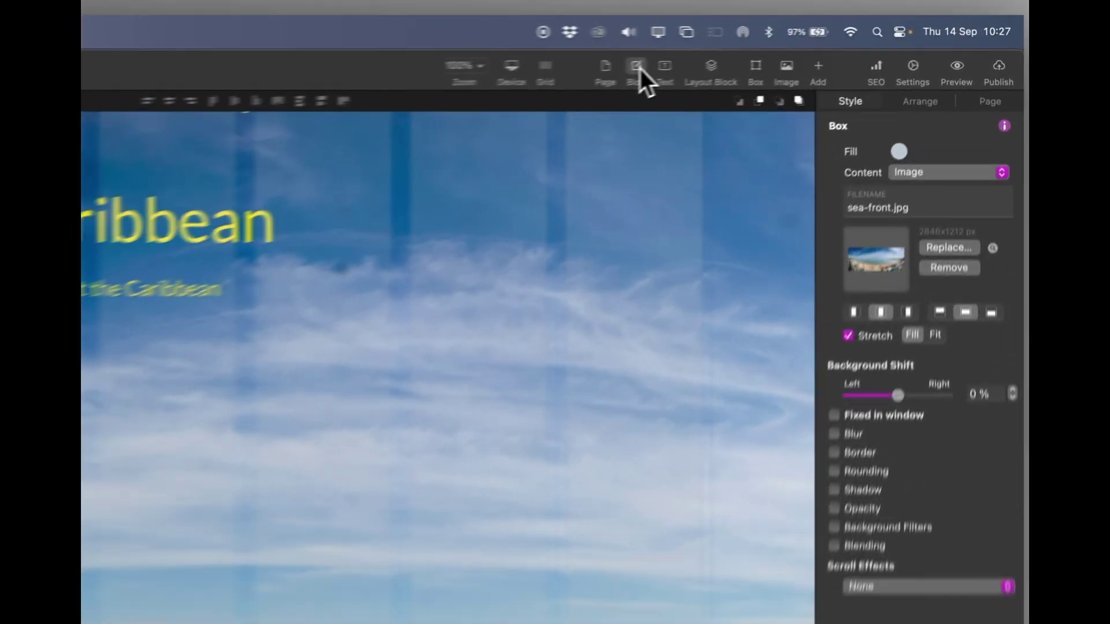
Add a blog post with New Blog kept as the target blog
{"action": "left_click", "coordinate": [792, 48]}
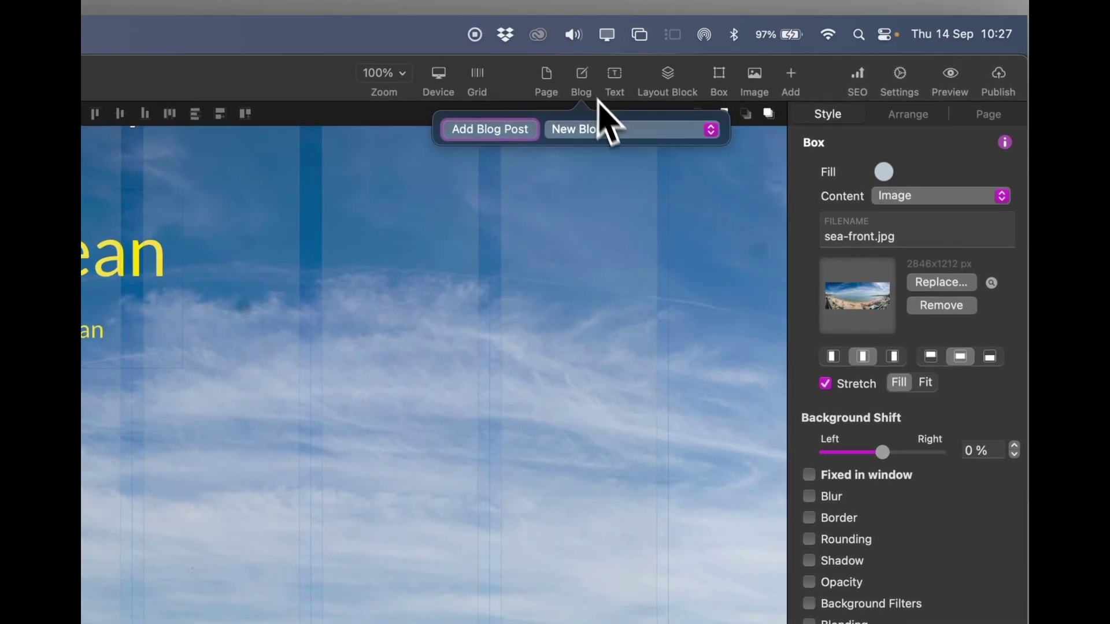
{"action": "left_click", "coordinate": [596, 132]}
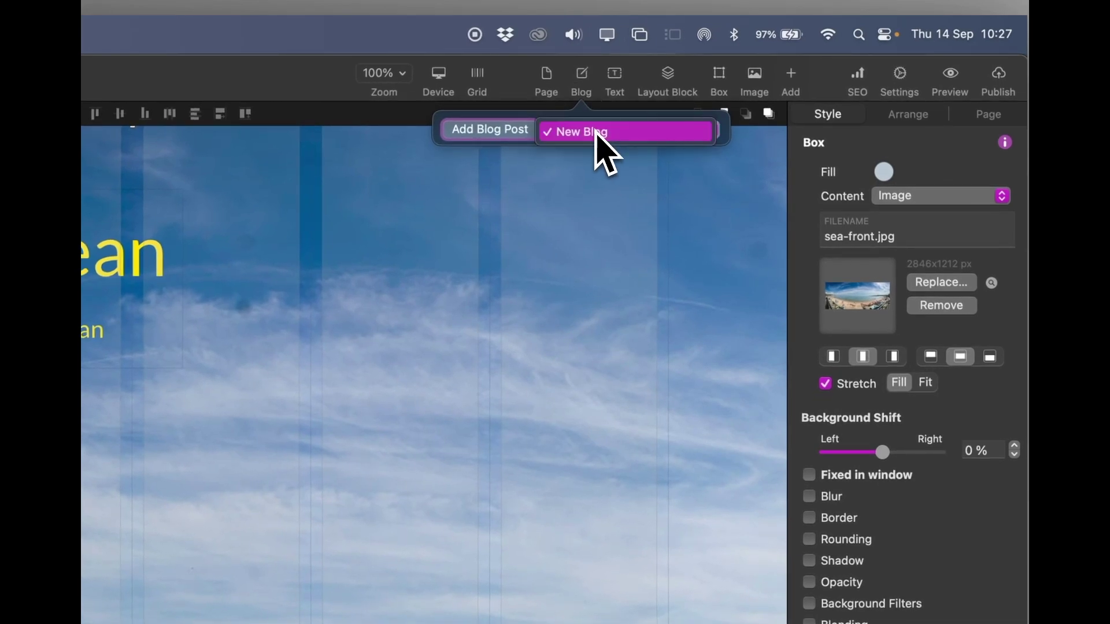
{"action": "left_click", "coordinate": [605, 132]}
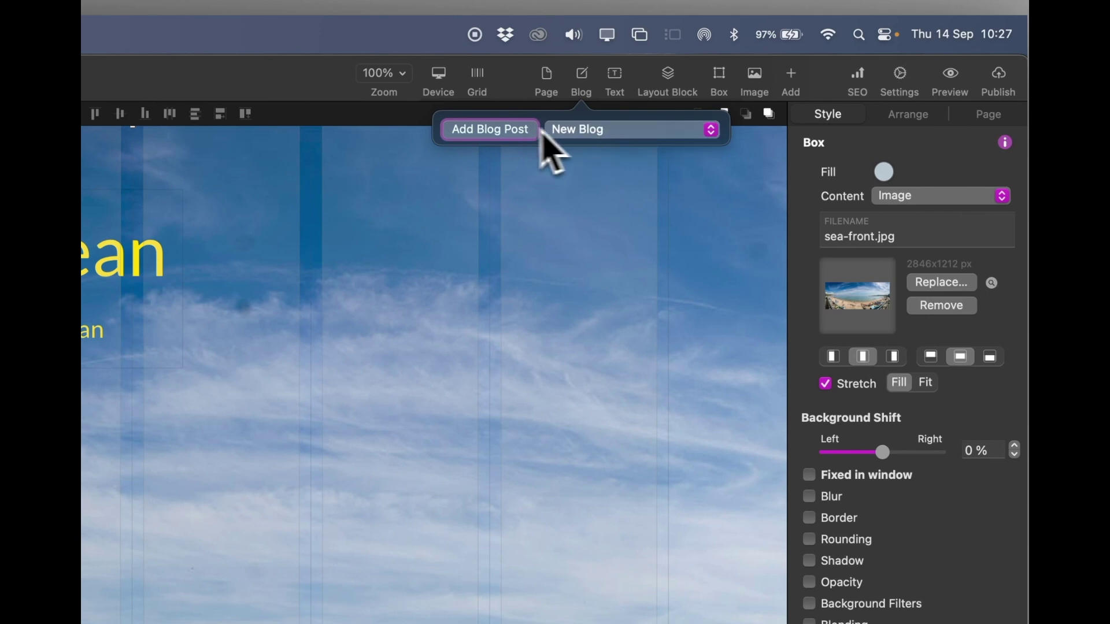
{"action": "left_click", "coordinate": [496, 131]}
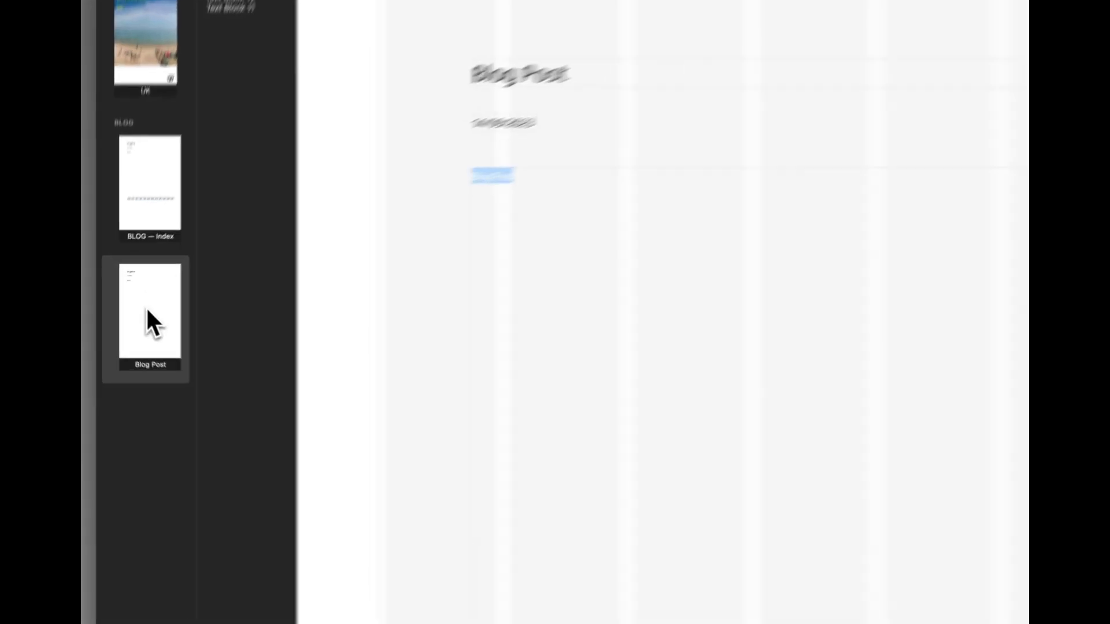
Check the new BLOG — Index page, then return to the Blog Post page
{"action": "left_click", "coordinate": [132, 308]}
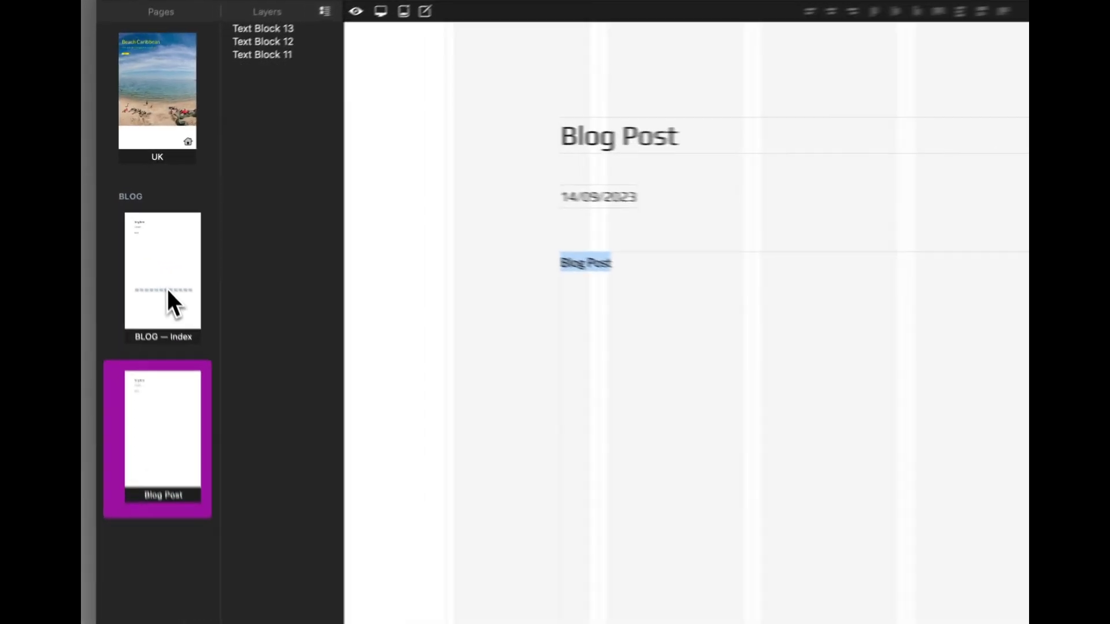
{"action": "left_click", "coordinate": [138, 228]}
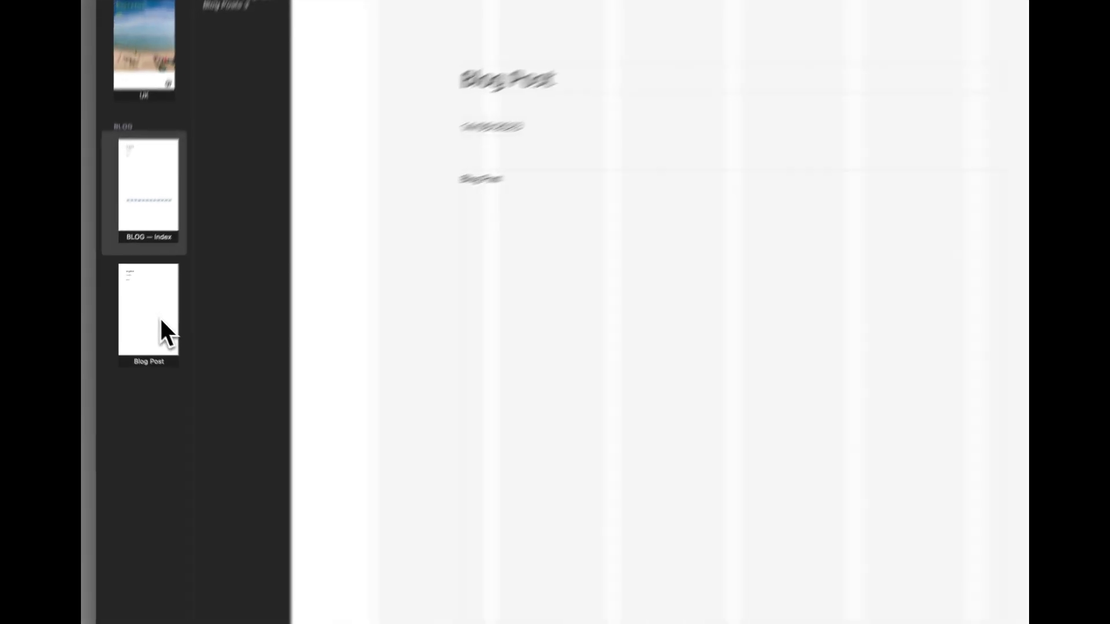
{"action": "left_click", "coordinate": [144, 315]}
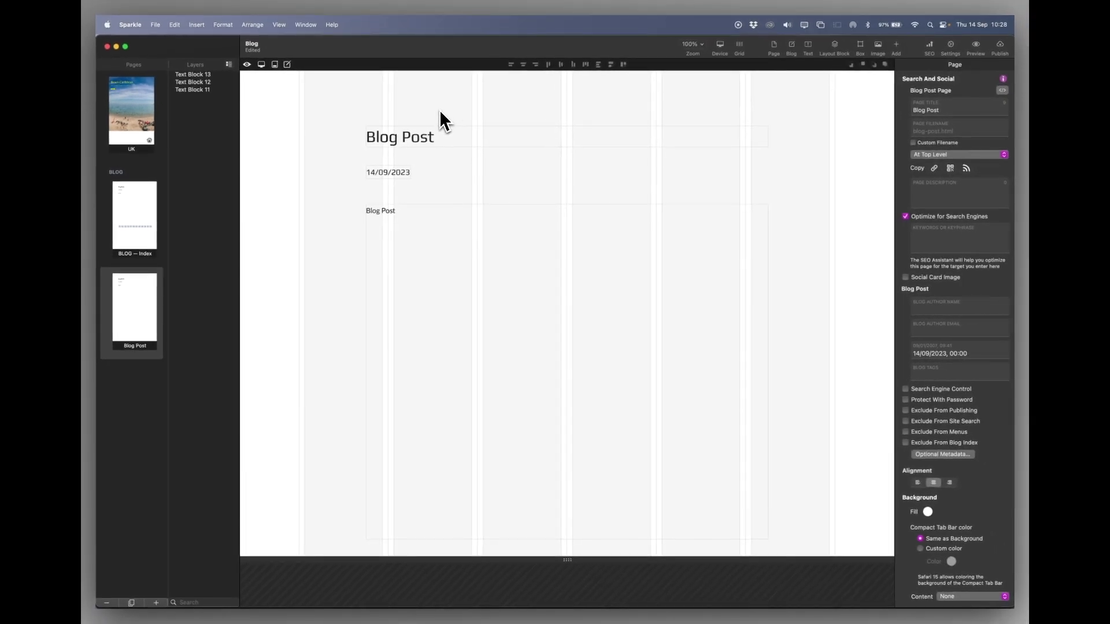
Replace the Blog Post heading with a Page Title field reading 'This is the first beach in Grenada'
{"action": "left_click", "coordinate": [414, 141]}
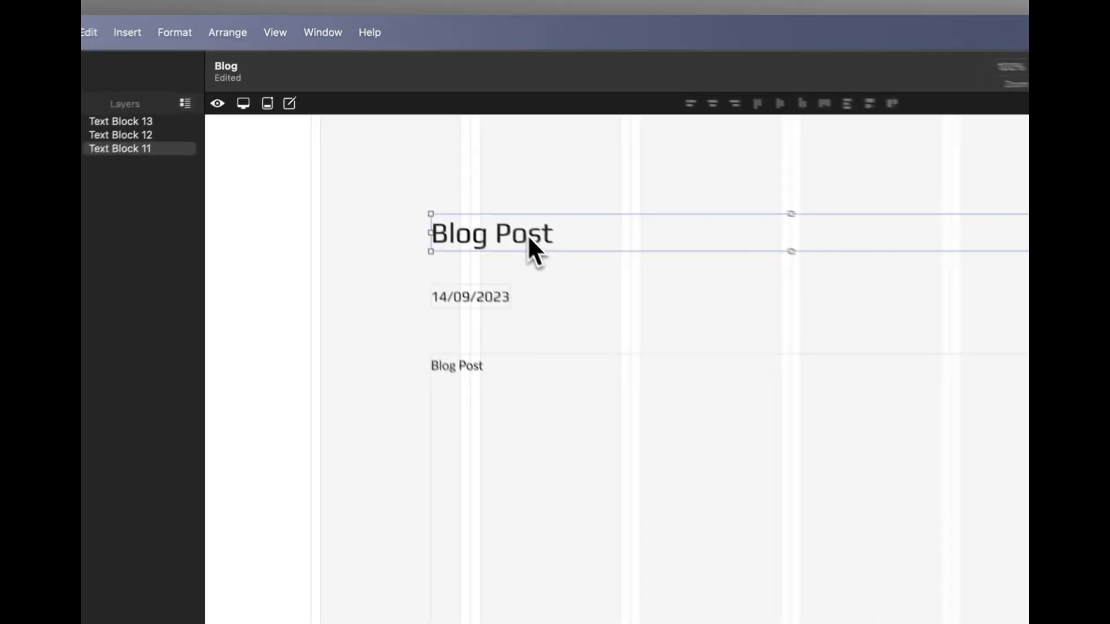
{"action": "key", "text": "super+v"}
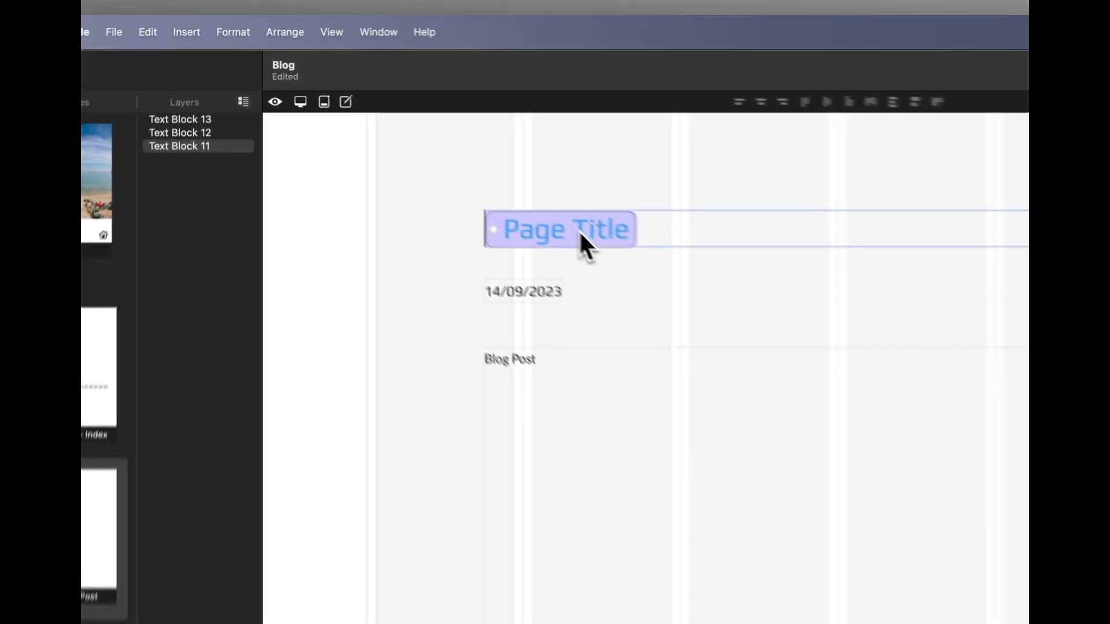
{"action": "left_click", "coordinate": [421, 140]}
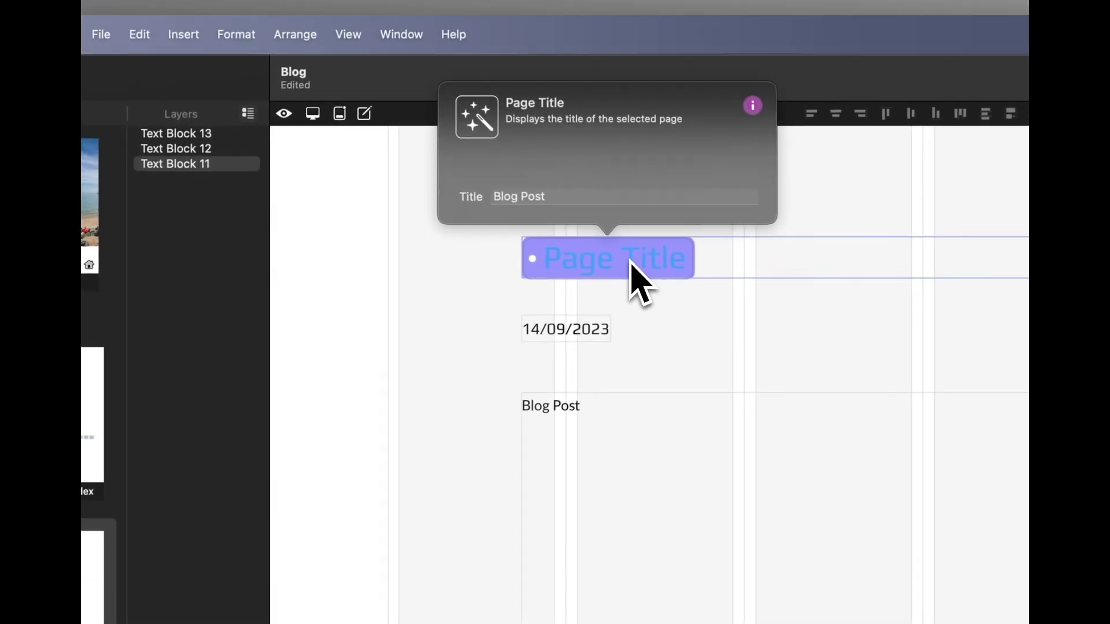
{"action": "left_click_drag", "start_coordinate": [563, 192], "coordinate": [496, 194]}
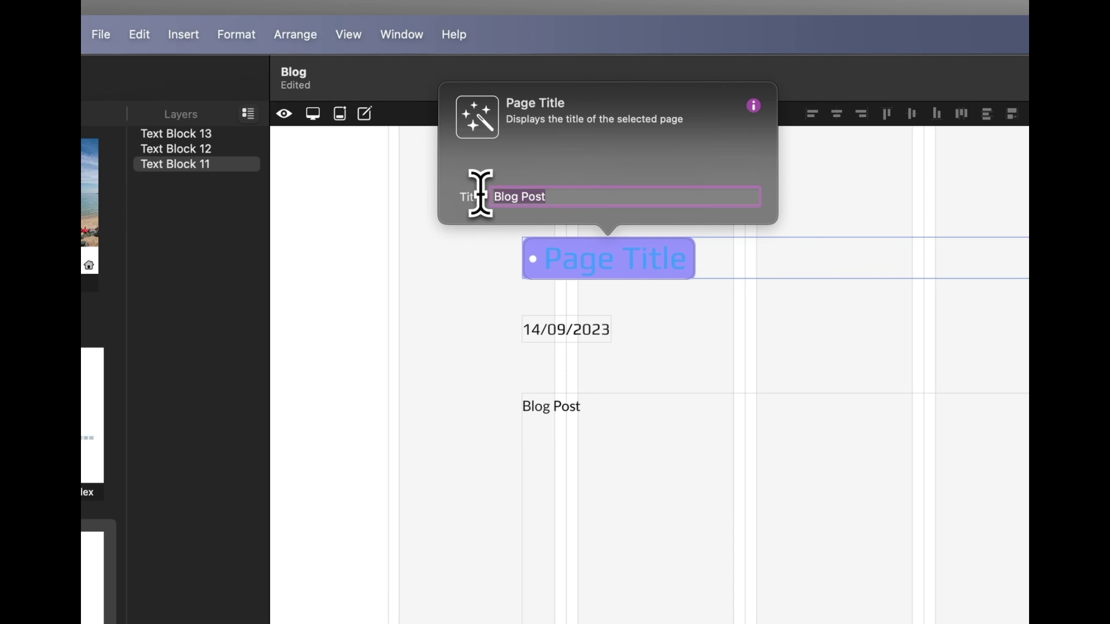
{"action": "type", "text": "This is the"}
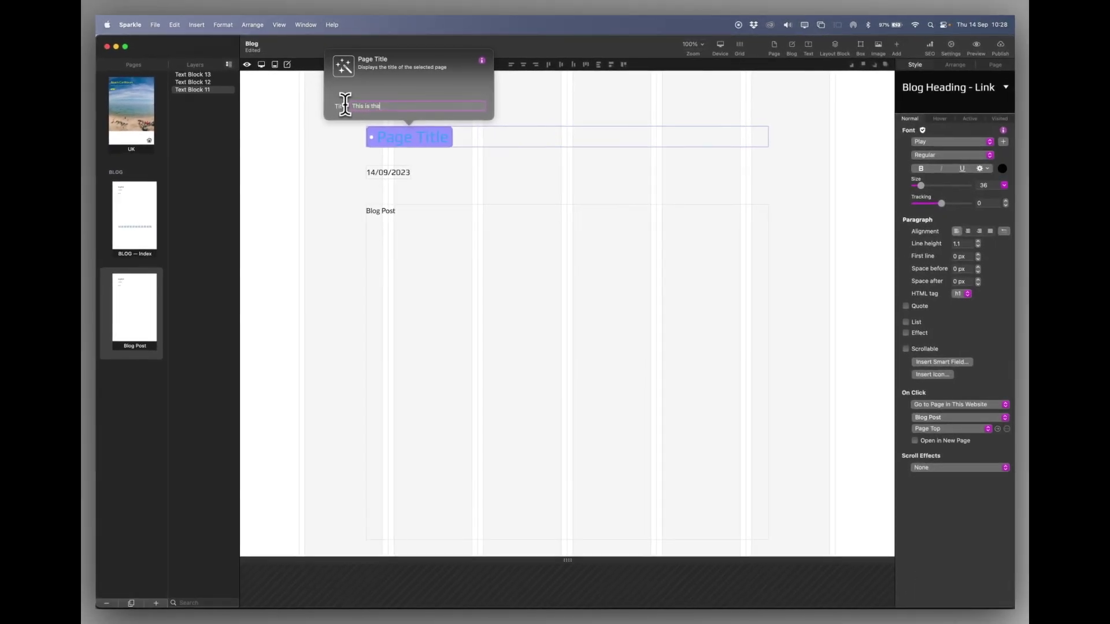
{"action": "type", "text": " first beach"}
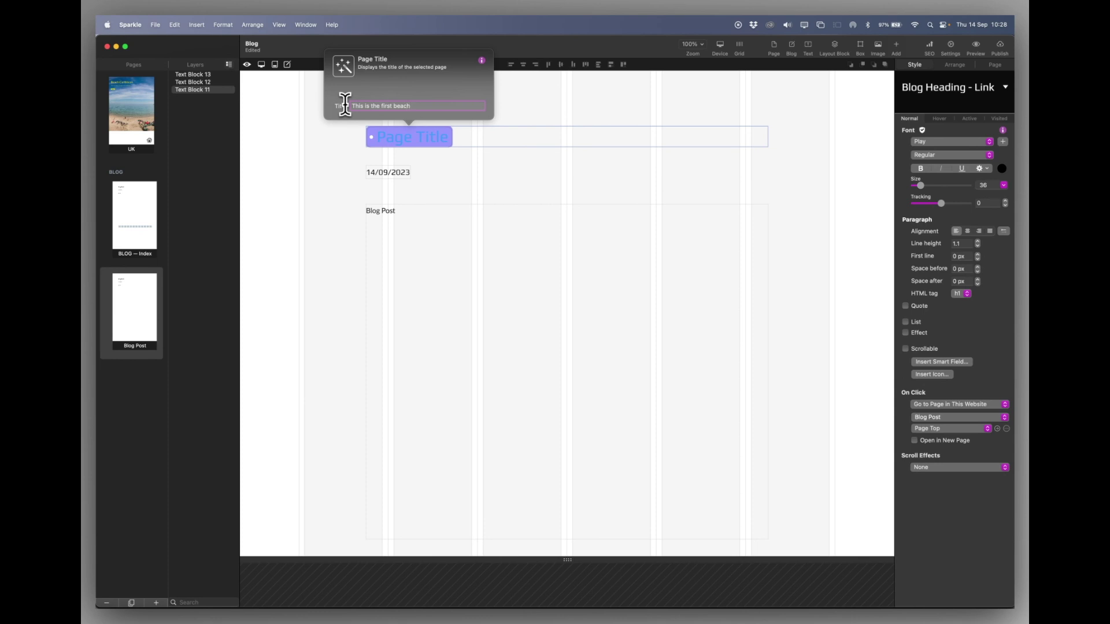
{"action": "type", "text": " in Grenada"}
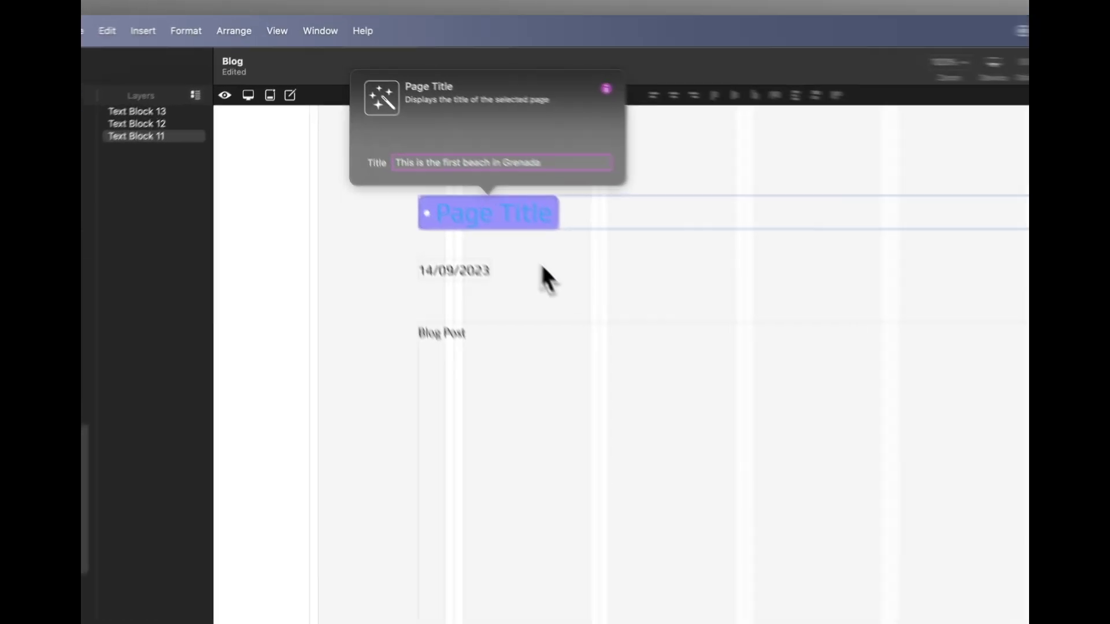
{"action": "key", "text": "Return"}
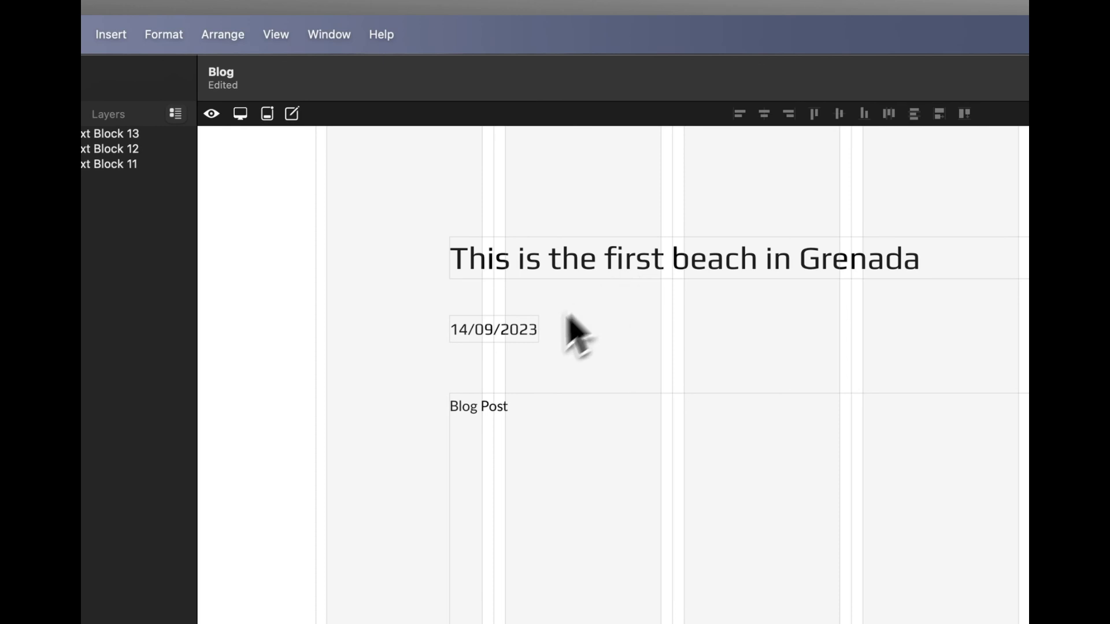
Inspect the date field's format settings, widen its box and pick a new font size
{"action": "left_click", "coordinate": [512, 336]}
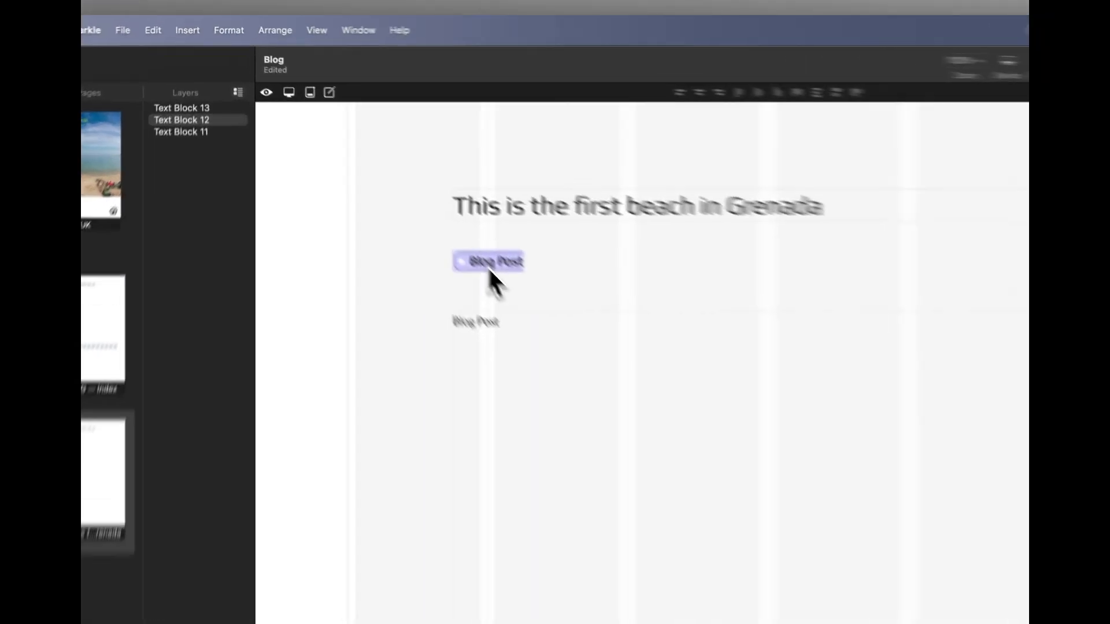
{"action": "left_click", "coordinate": [389, 174]}
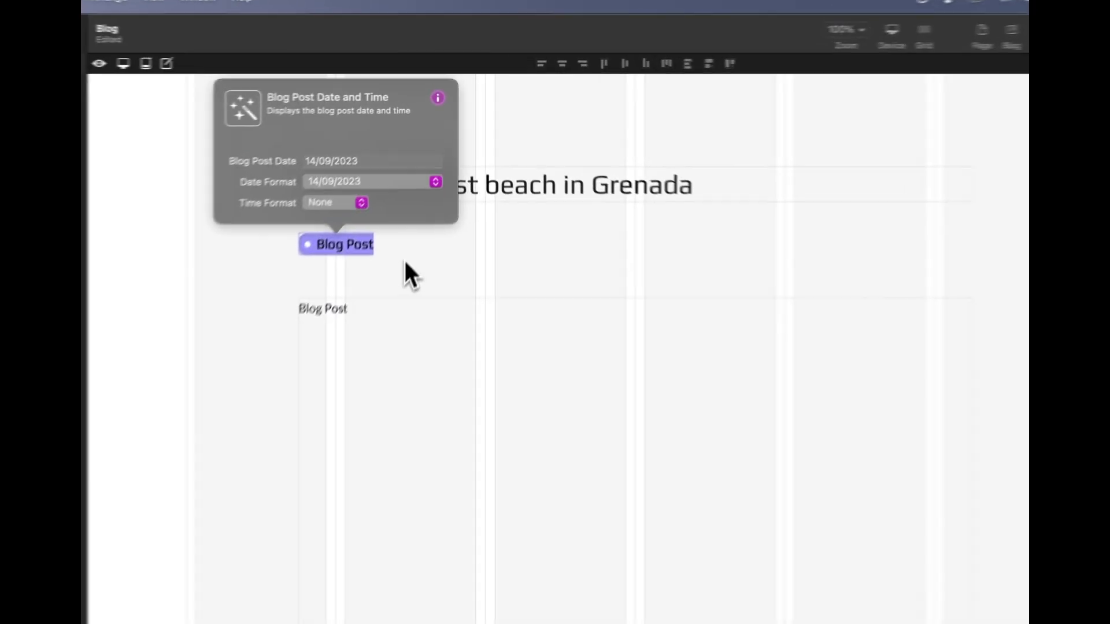
{"action": "left_click", "coordinate": [431, 186]}
{"action": "left_click", "coordinate": [410, 179]}
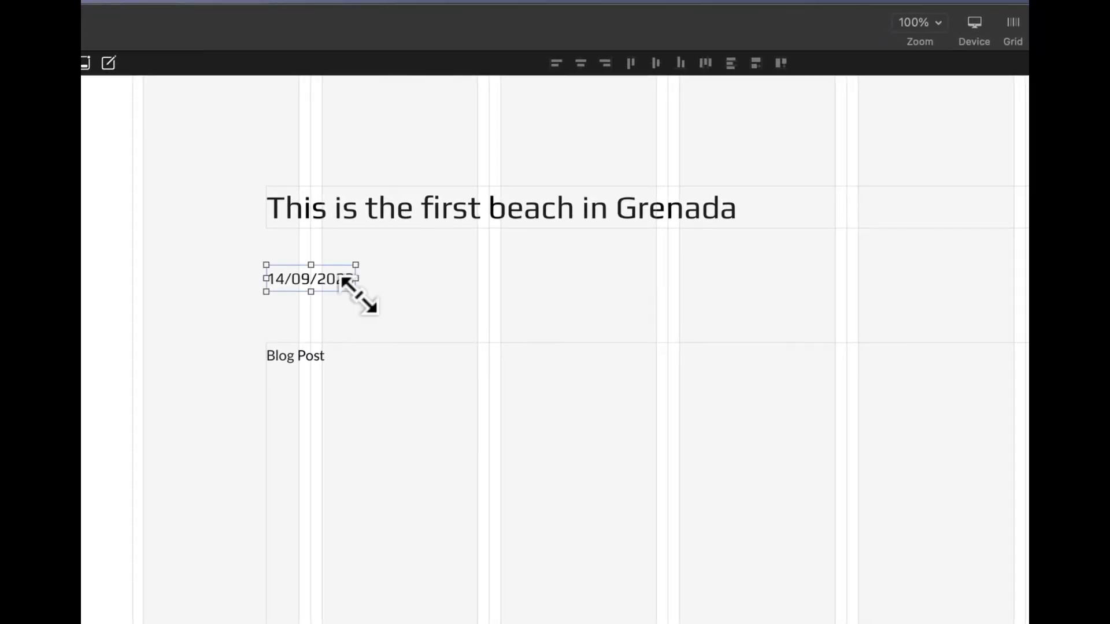
{"action": "left_click_drag", "start_coordinate": [355, 292], "coordinate": [422, 293]}
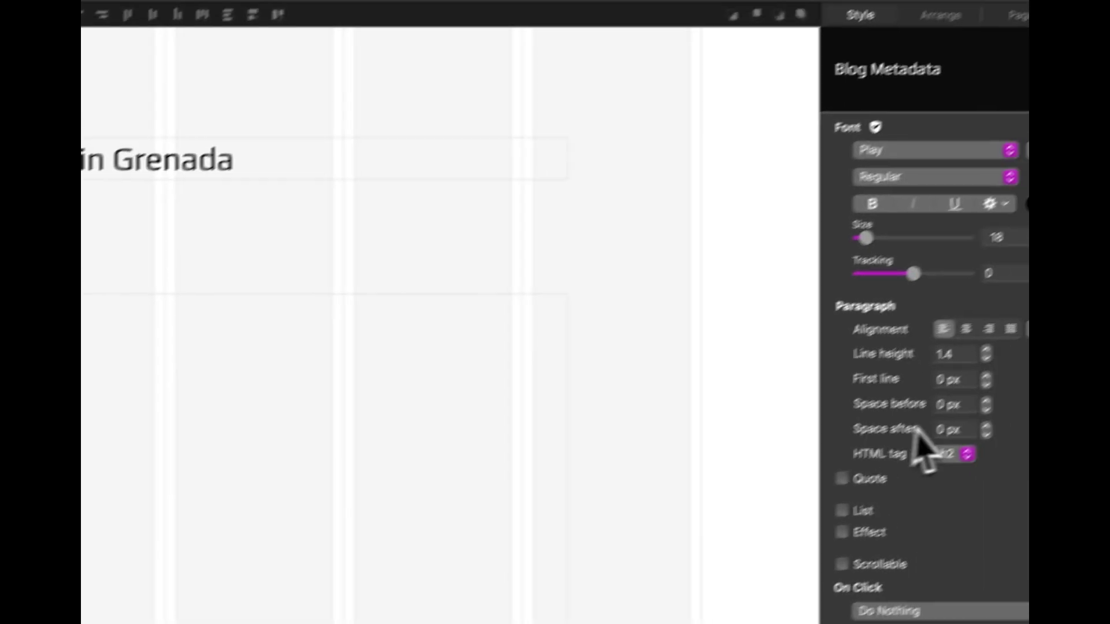
{"action": "left_click", "coordinate": [994, 272]}
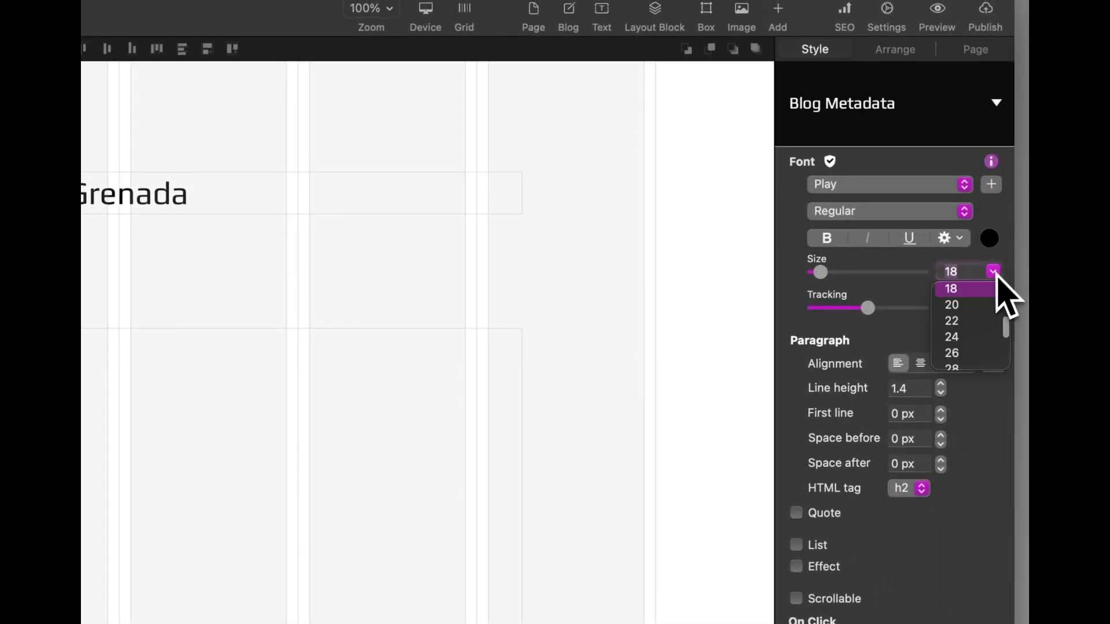
{"action": "left_click", "coordinate": [969, 330]}
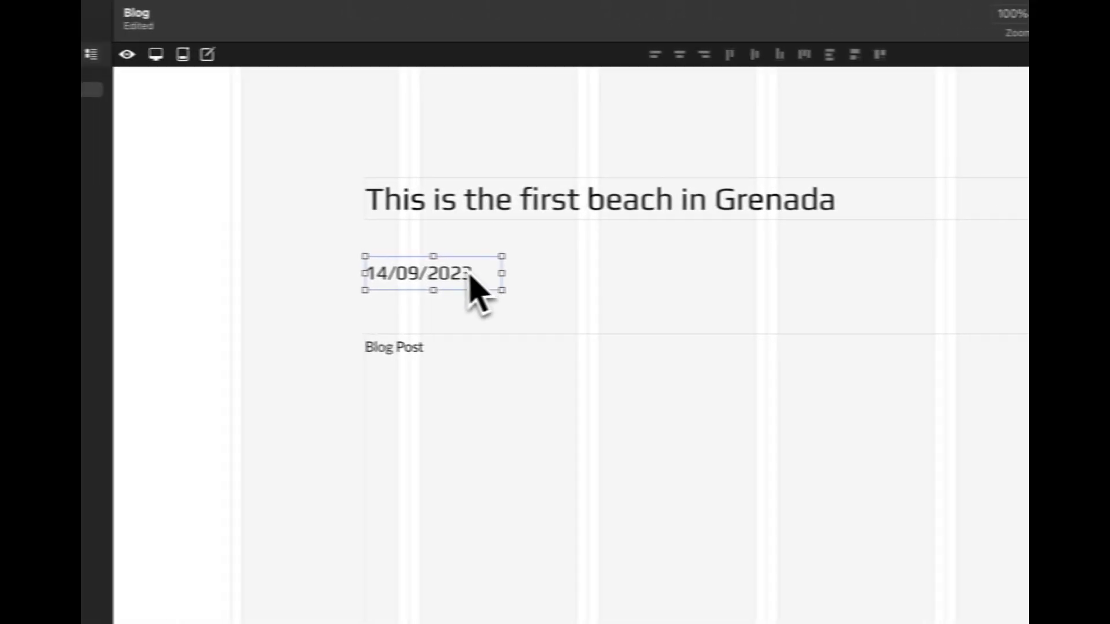
Move the date up under the title and the body text up beneath it
{"action": "left_click_drag", "start_coordinate": [502, 273], "coordinate": [506, 248]}
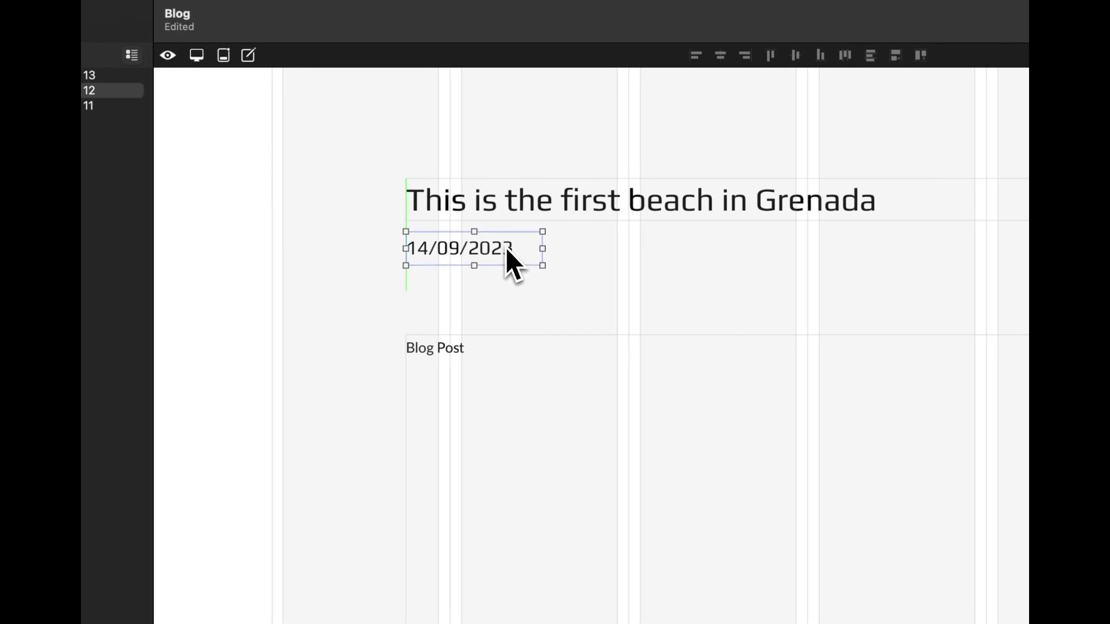
{"action": "left_click_drag", "start_coordinate": [521, 387], "coordinate": [519, 351]}
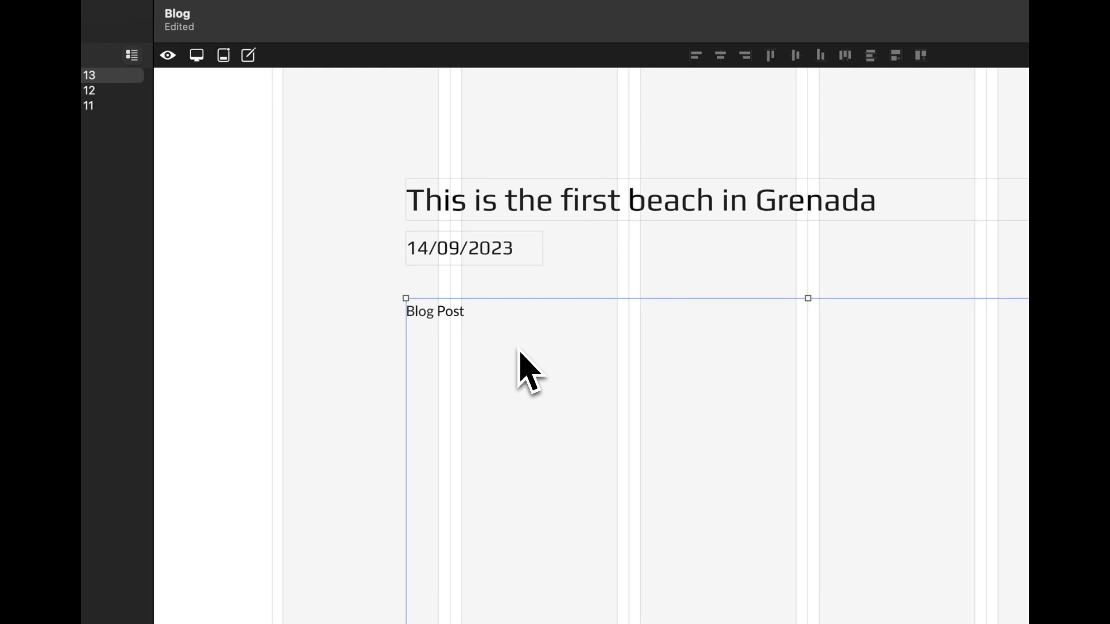
{"action": "key", "text": "Escape"}
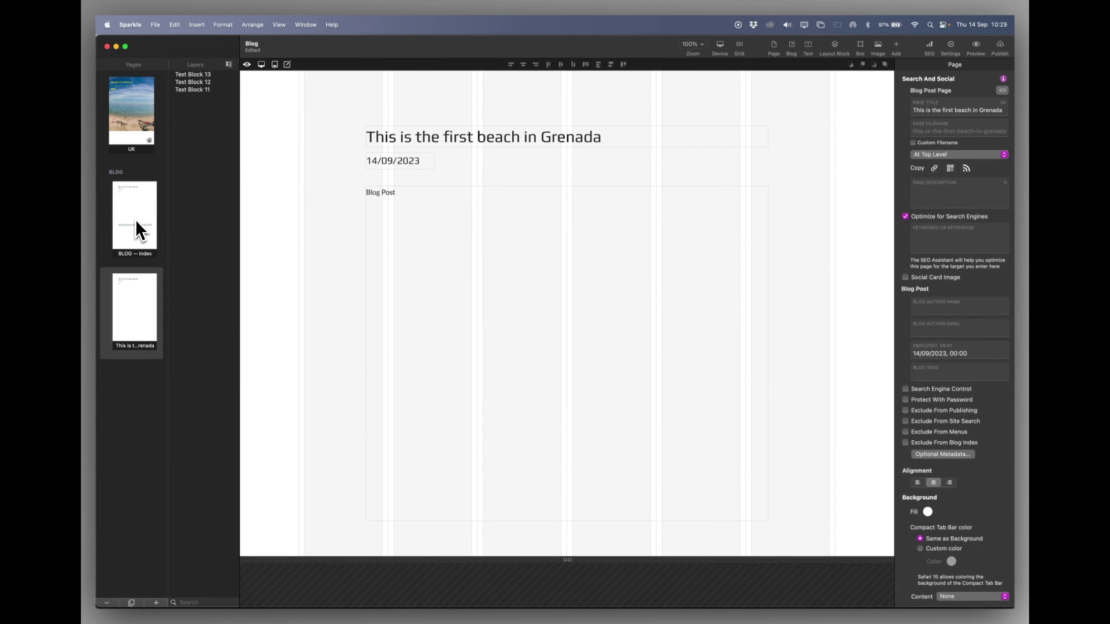
Replace the post's Blog Post placeholder body text with Lorem Ipsum sample text
{"action": "left_click", "coordinate": [137, 228]}
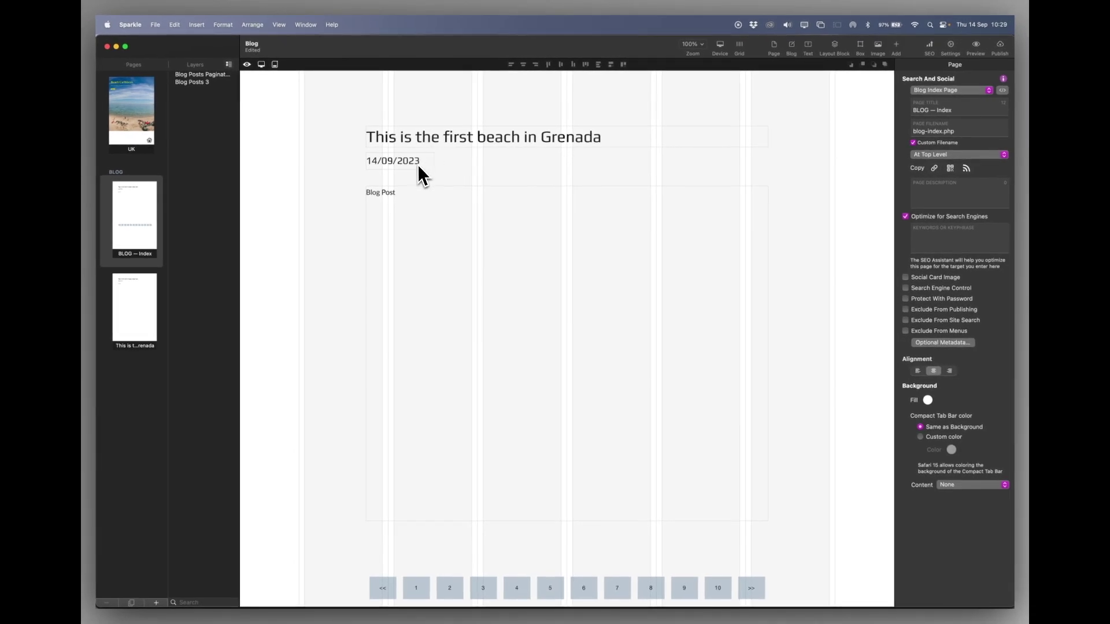
{"action": "left_click", "coordinate": [134, 315]}
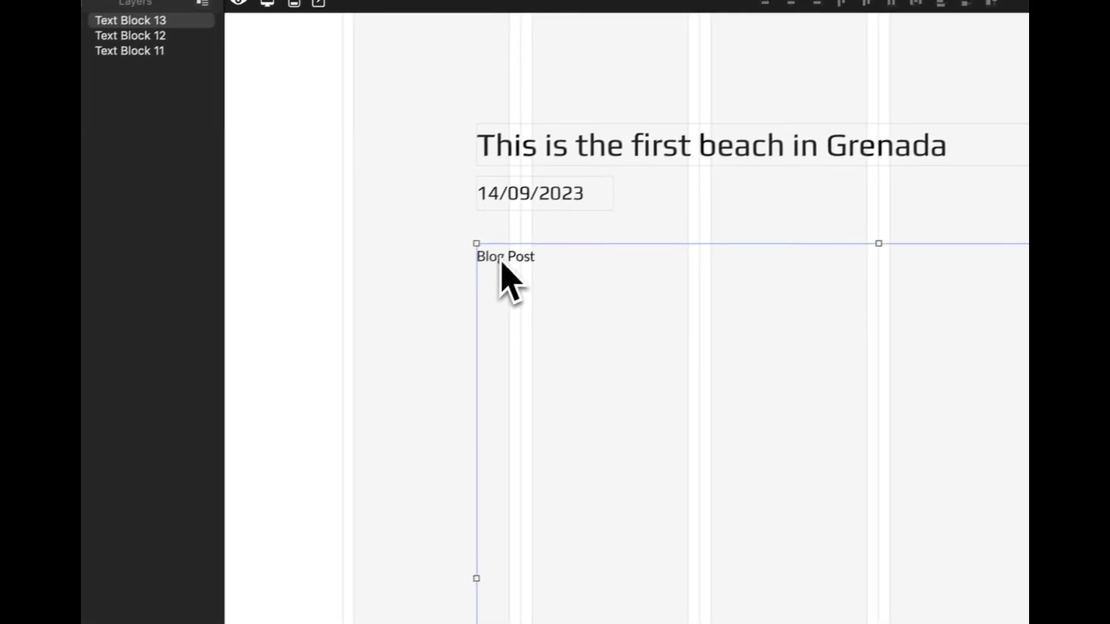
{"action": "double_click", "coordinate": [485, 263]}
{"action": "key", "text": "BackSpace"}
{"action": "key", "text": "super+v"}
{"action": "left_click", "coordinate": [550, 384]}
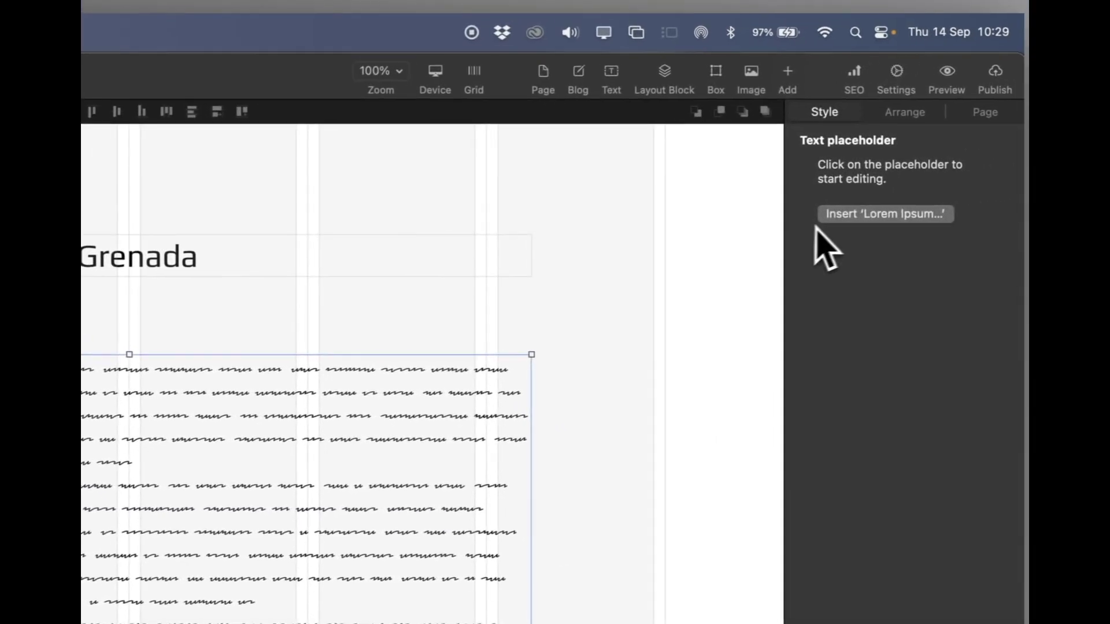
{"action": "left_click", "coordinate": [855, 215]}
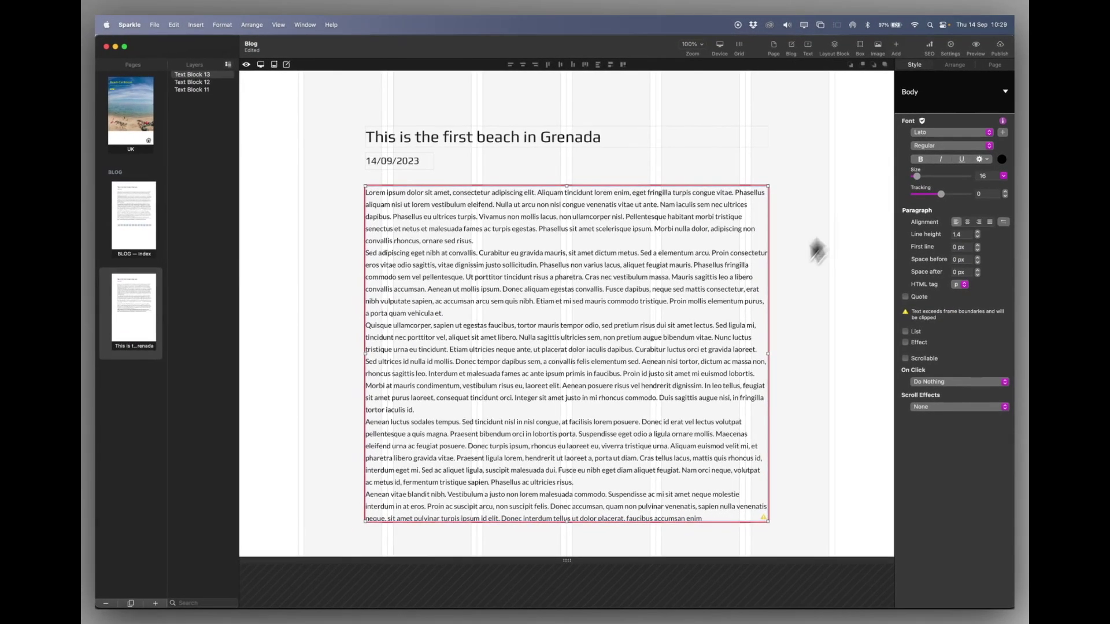
Extend the page and resize the body text block taller and narrower on the left
{"action": "scroll", "coordinate": [663, 378], "scroll_direction": "down", "scroll_amount": 3}
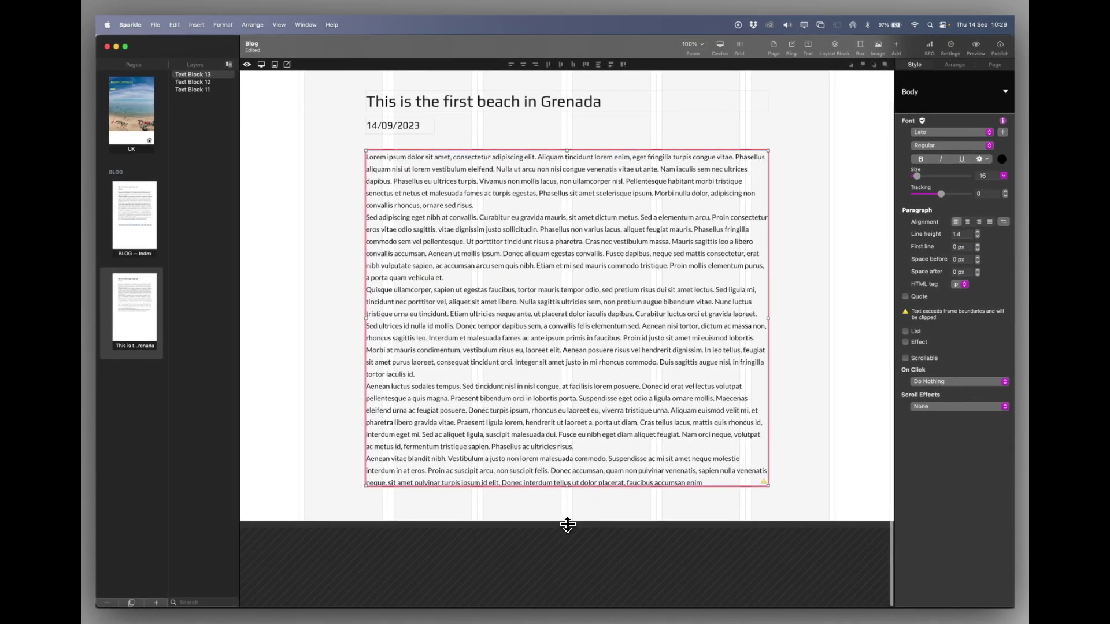
{"action": "left_click_drag", "start_coordinate": [567, 525], "coordinate": [543, 401]}
{"action": "left_click", "coordinate": [544, 397]}
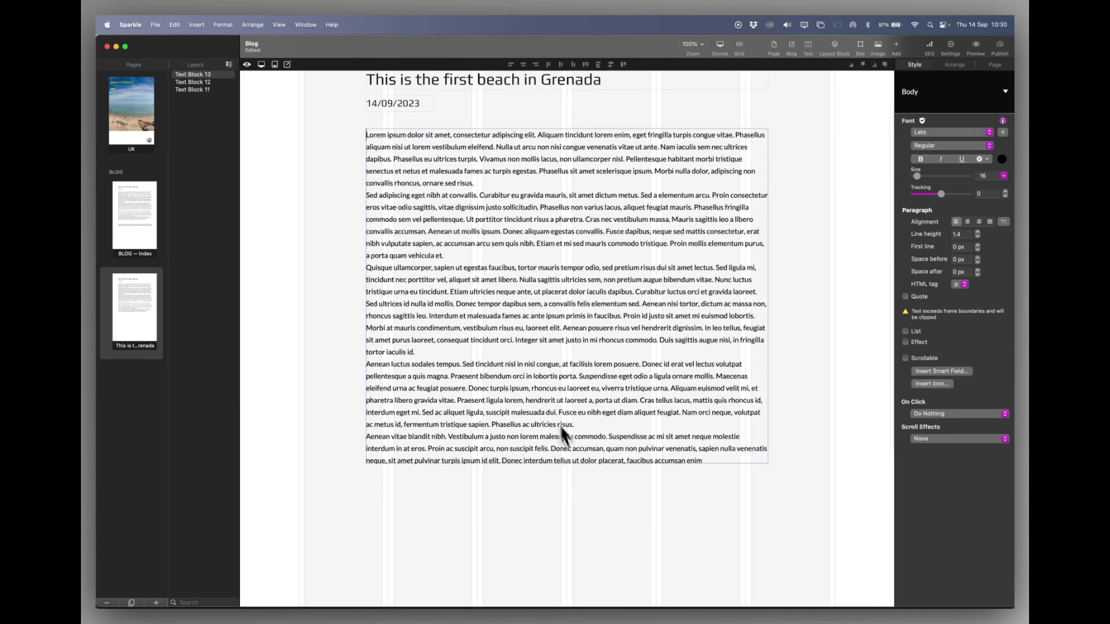
{"action": "key", "text": "Escape"}
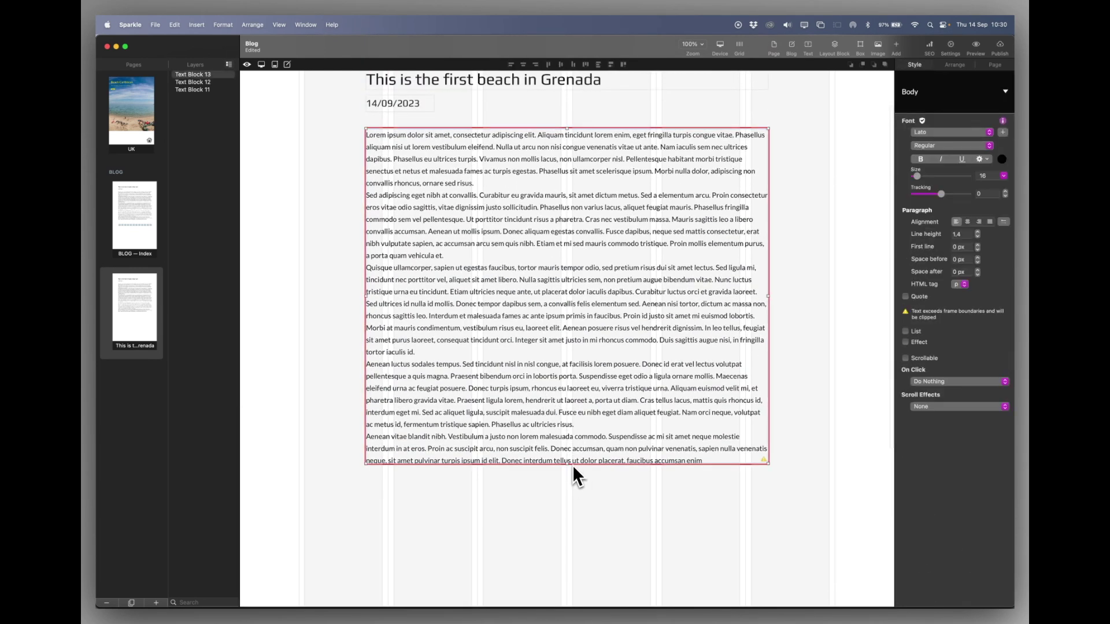
{"action": "left_click_drag", "start_coordinate": [566, 464], "coordinate": [565, 560]}
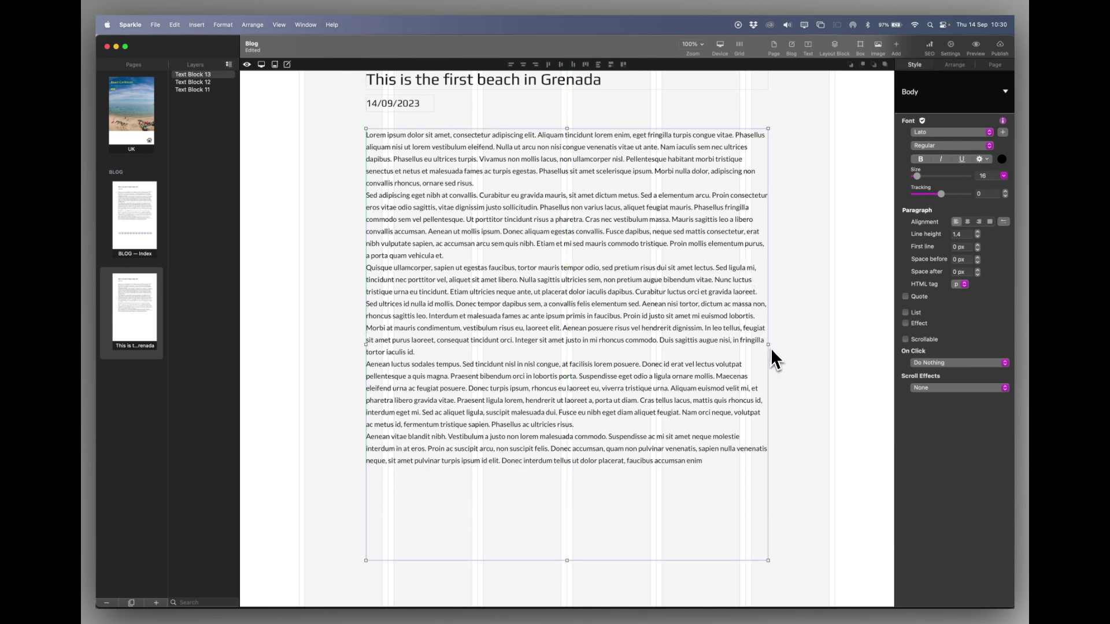
{"action": "left_click_drag", "start_coordinate": [769, 347], "coordinate": [664, 350]}
{"action": "scroll", "coordinate": [660, 348], "scroll_direction": "down", "scroll_amount": 5}
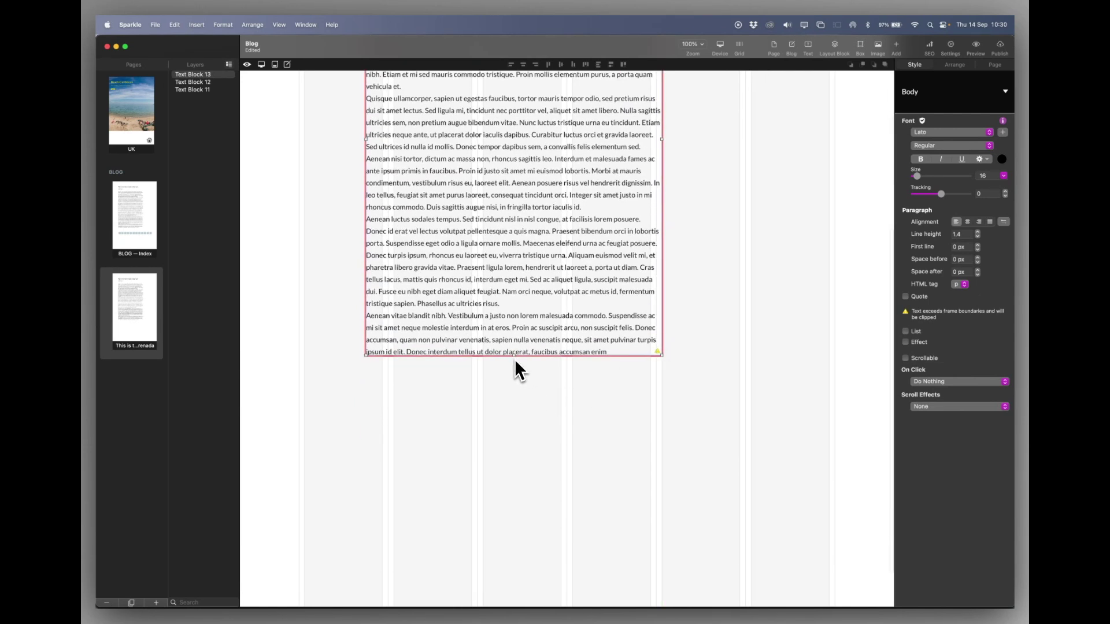
{"action": "left_click_drag", "start_coordinate": [514, 355], "coordinate": [503, 429]}
{"action": "scroll", "coordinate": [560, 284], "scroll_direction": "up", "scroll_amount": 1}
{"action": "scroll", "coordinate": [559, 284], "scroll_direction": "up", "scroll_amount": 5}
{"action": "left_click", "coordinate": [685, 257]}
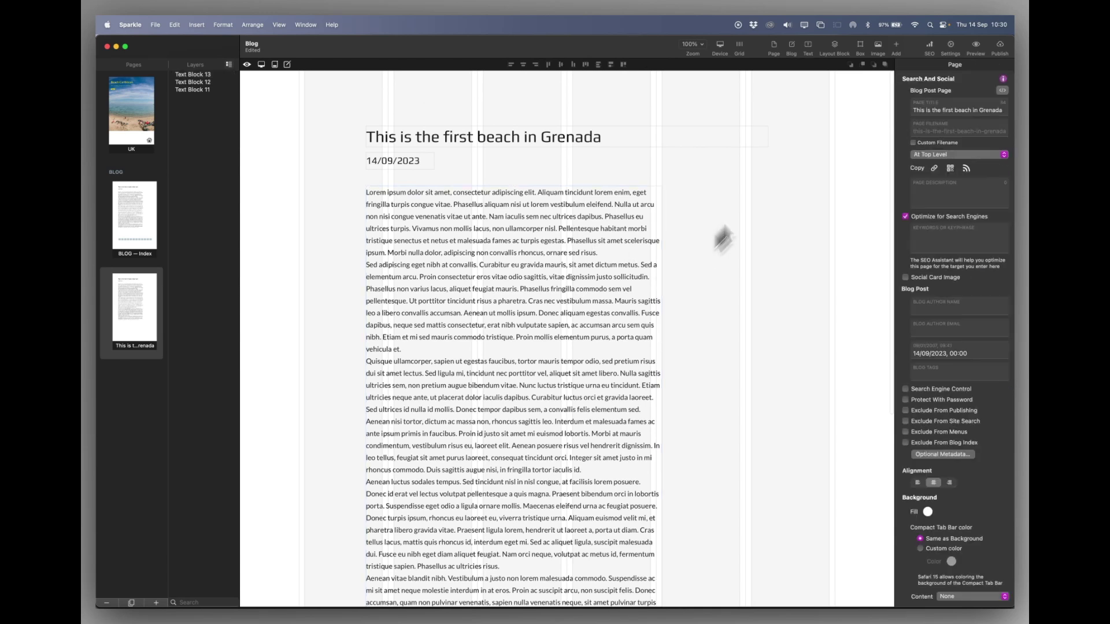
Insert an empty image placeholder beside the body text and enlarge it down and left
{"action": "left_click", "coordinate": [880, 45]}
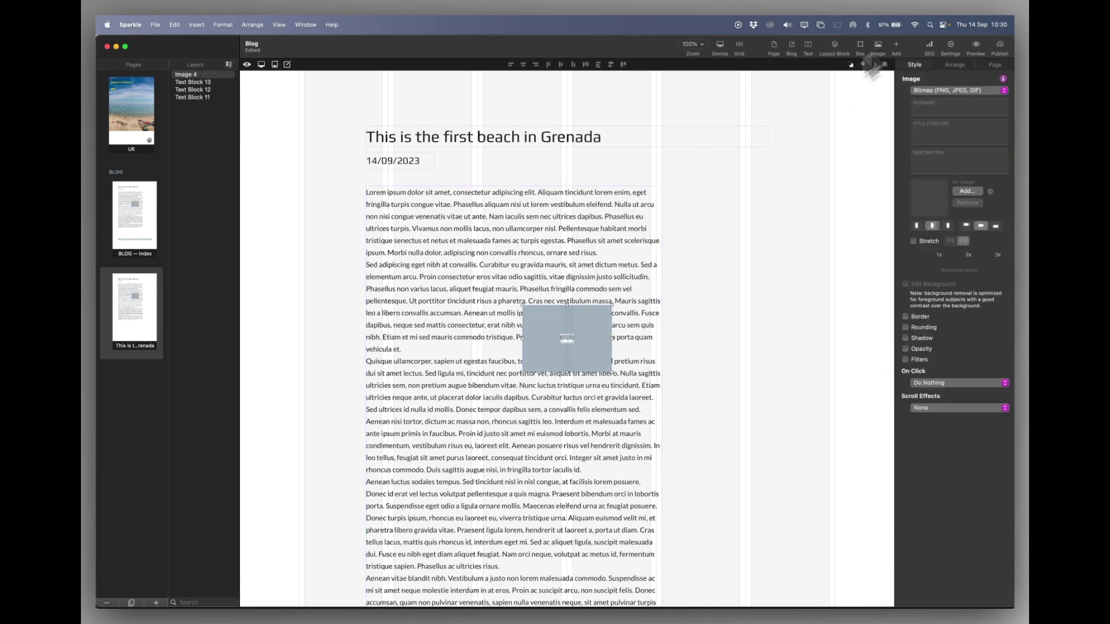
{"action": "left_click_drag", "start_coordinate": [585, 317], "coordinate": [812, 215]}
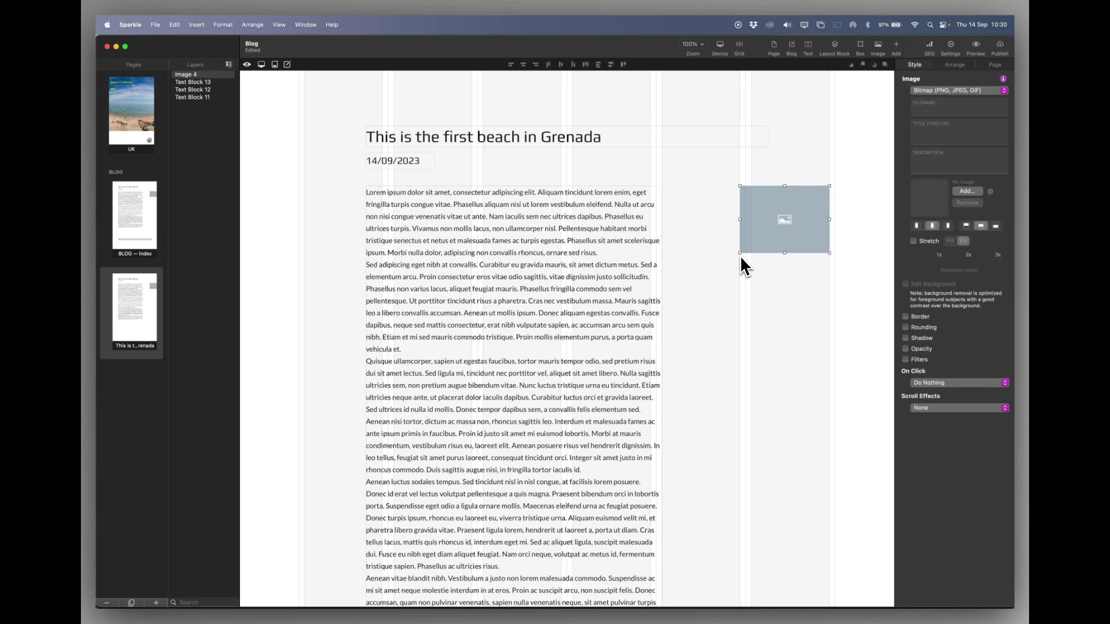
{"action": "left_click_drag", "start_coordinate": [740, 254], "coordinate": [538, 398]}
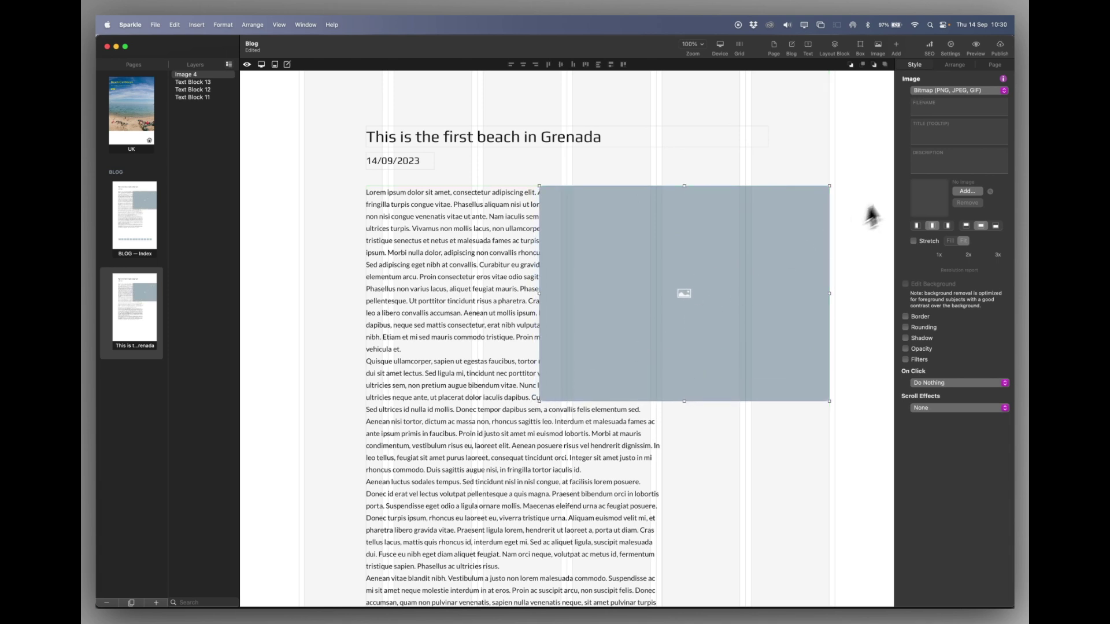
{"action": "left_click", "coordinate": [955, 66]}
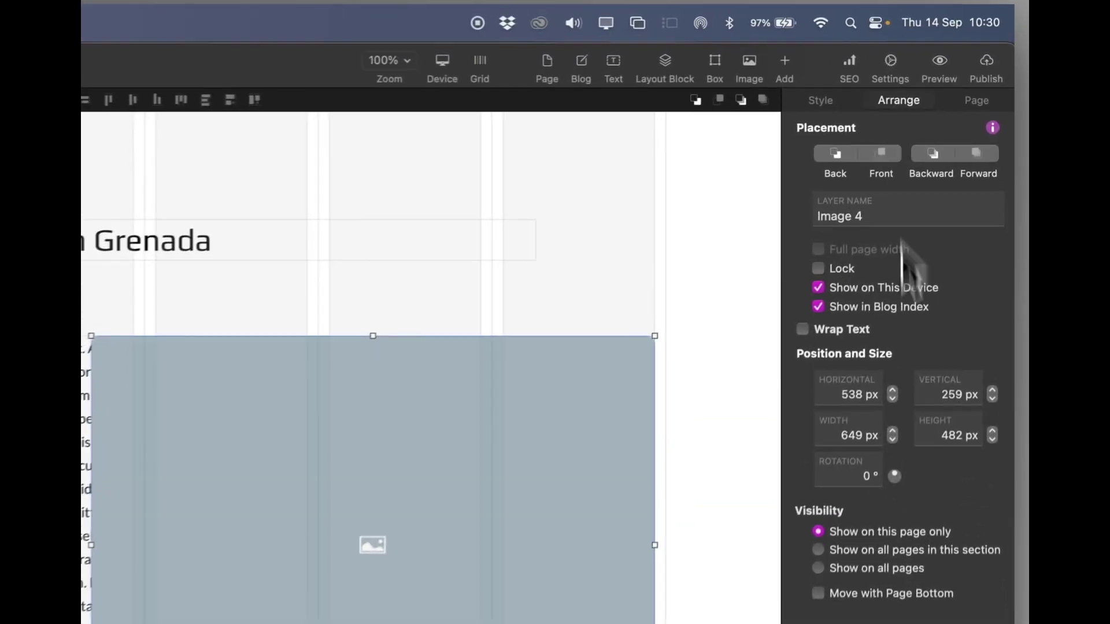
Wrap the text around the image and fill it with a turquoise stock beach photo
{"action": "left_click", "coordinate": [818, 320]}
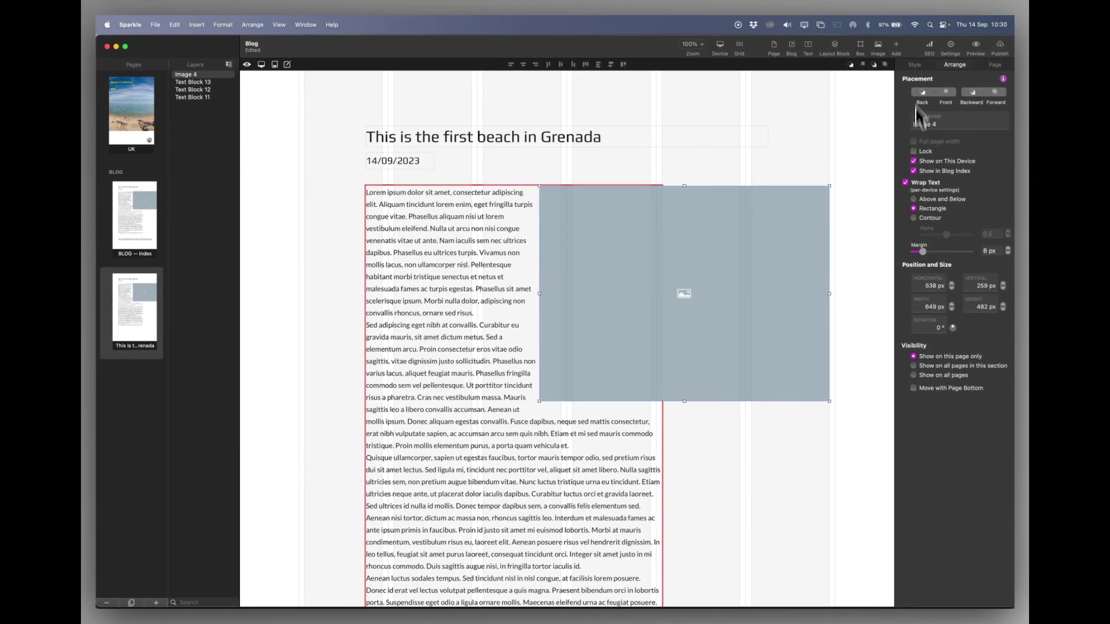
{"action": "left_click", "coordinate": [915, 65]}
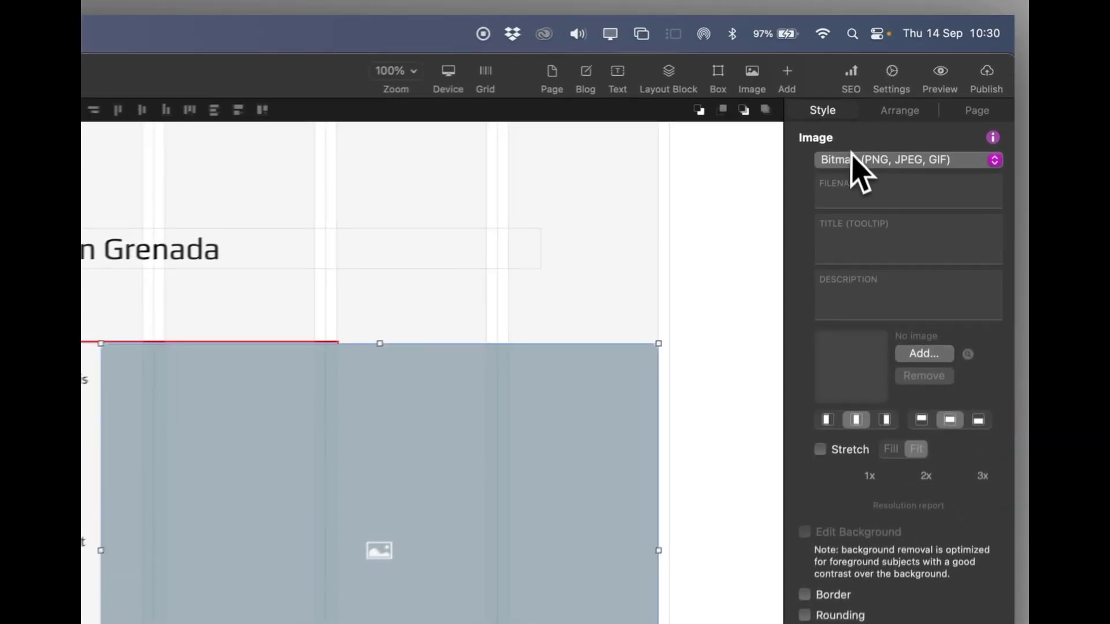
{"action": "left_click", "coordinate": [929, 91]}
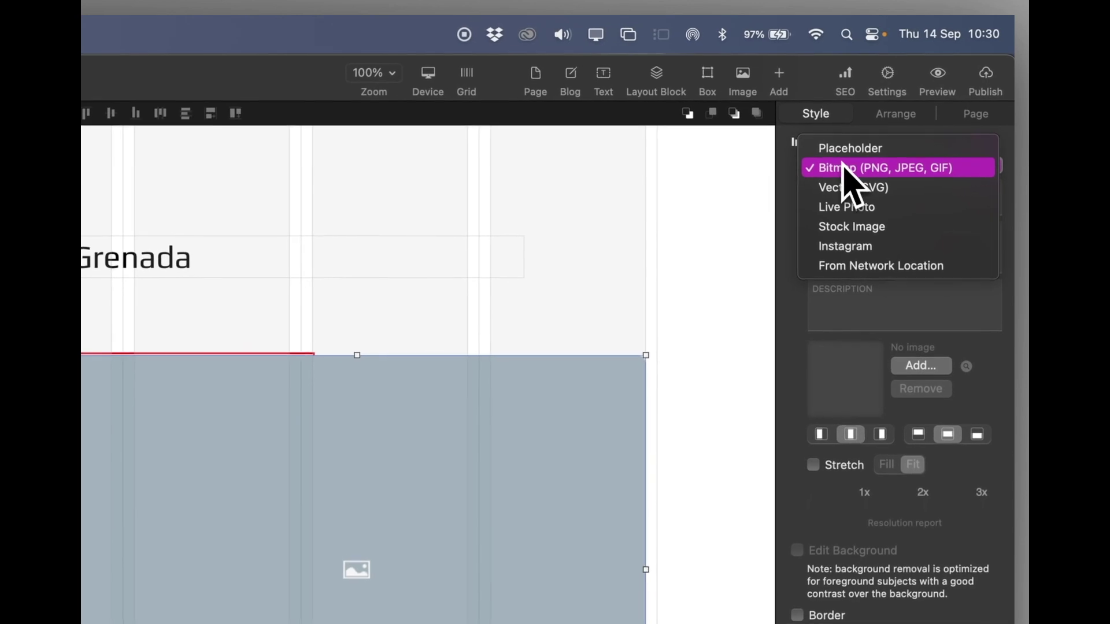
{"action": "left_click", "coordinate": [850, 231]}
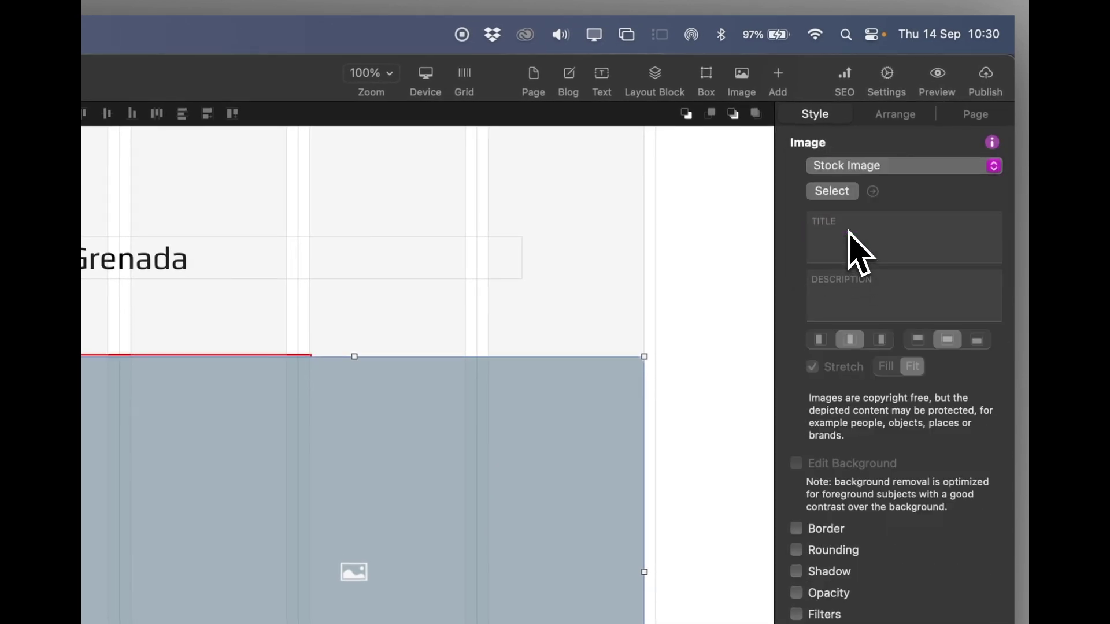
{"action": "left_click", "coordinate": [842, 193]}
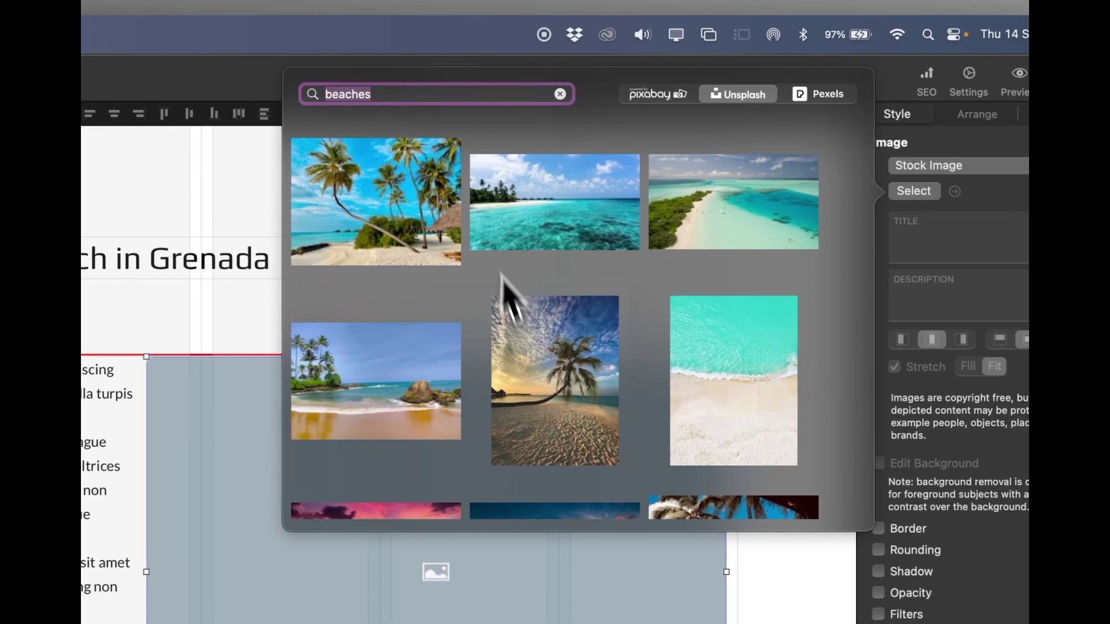
{"action": "left_click", "coordinate": [559, 213]}
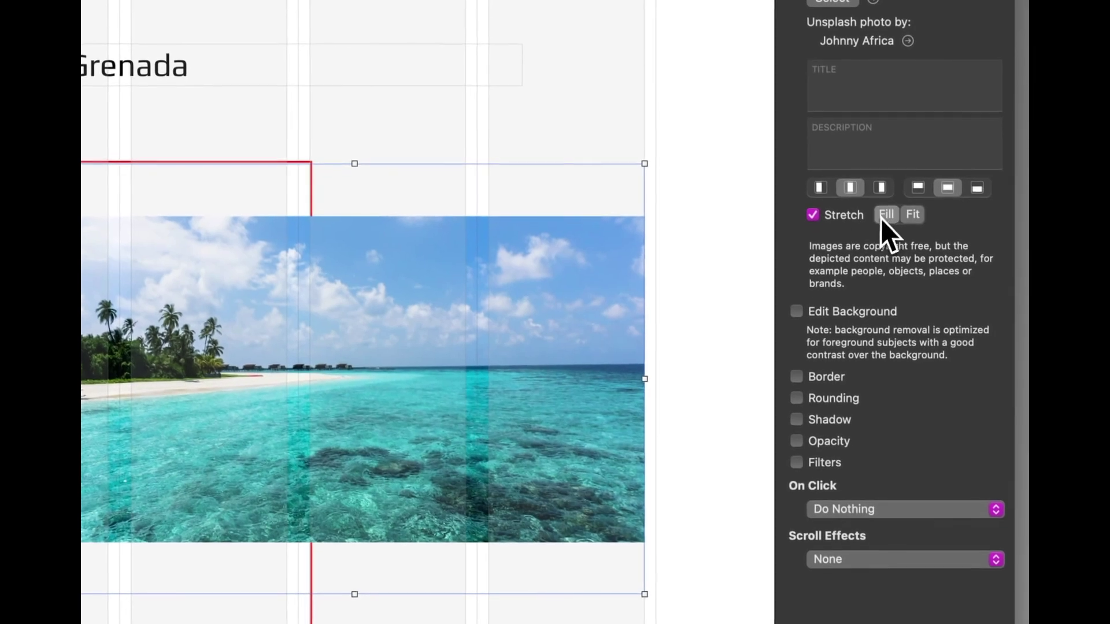
{"action": "left_click", "coordinate": [884, 216]}
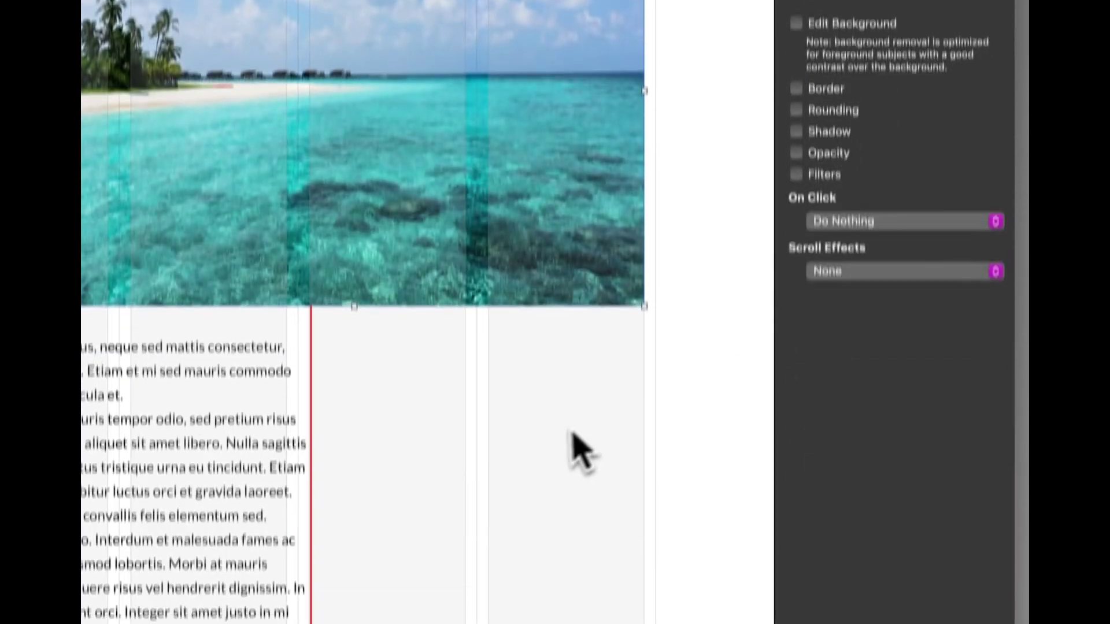
Drag the body text block's bottom edge down so no text is clipped
{"action": "left_click", "coordinate": [730, 466]}
{"action": "scroll", "coordinate": [765, 471], "scroll_direction": "down", "scroll_amount": 3}
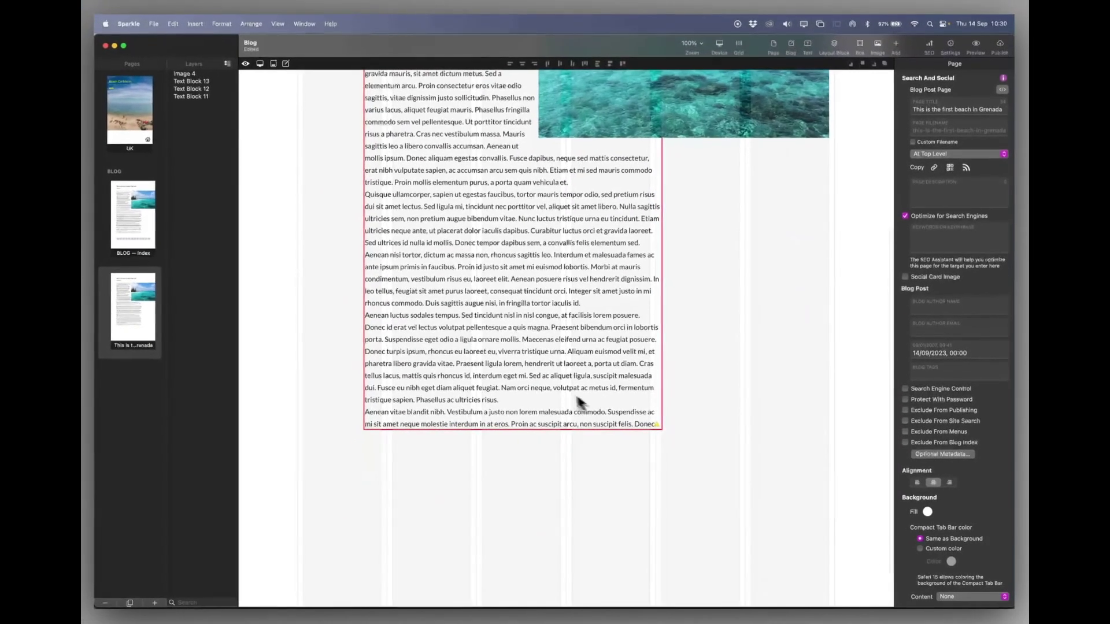
{"action": "left_click", "coordinate": [518, 435]}
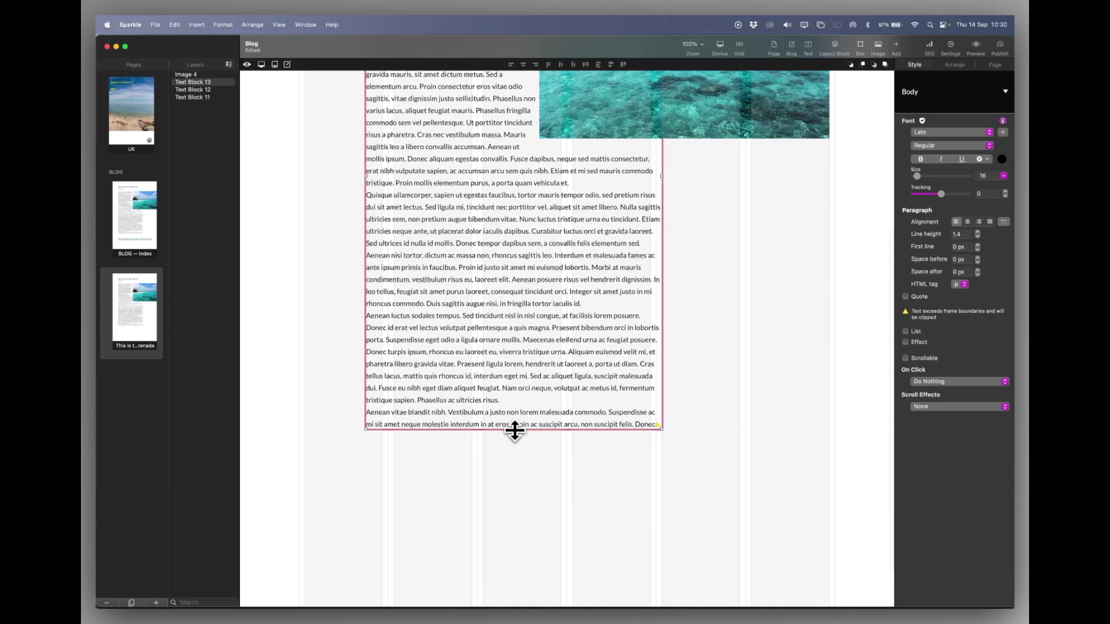
{"action": "left_click_drag", "start_coordinate": [514, 431], "coordinate": [514, 458]}
{"action": "scroll", "coordinate": [723, 333], "scroll_direction": "up", "scroll_amount": 5}
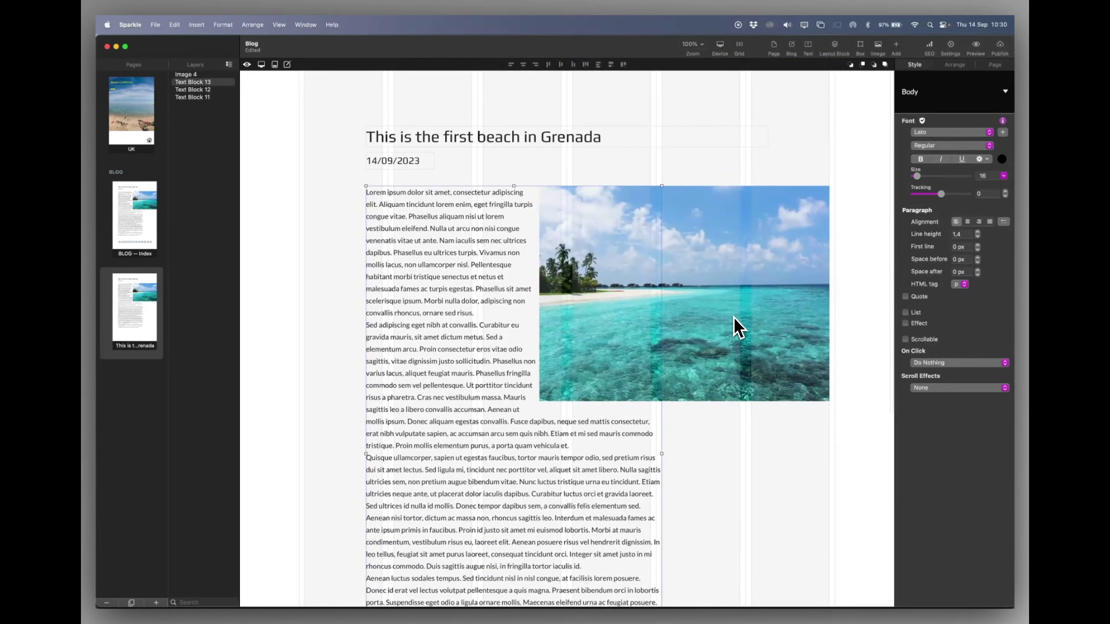
Enlarge the new button below the text and label it 'Back to Blog Index'
{"action": "left_click", "coordinate": [740, 412]}
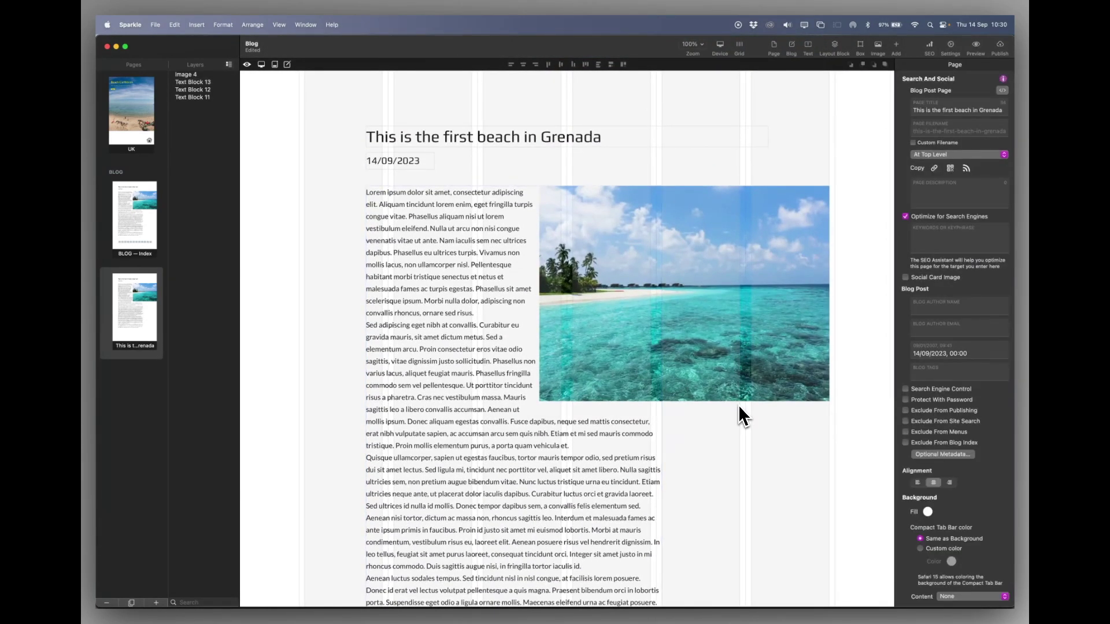
{"action": "scroll", "coordinate": [722, 462], "scroll_direction": "down", "scroll_amount": 10}
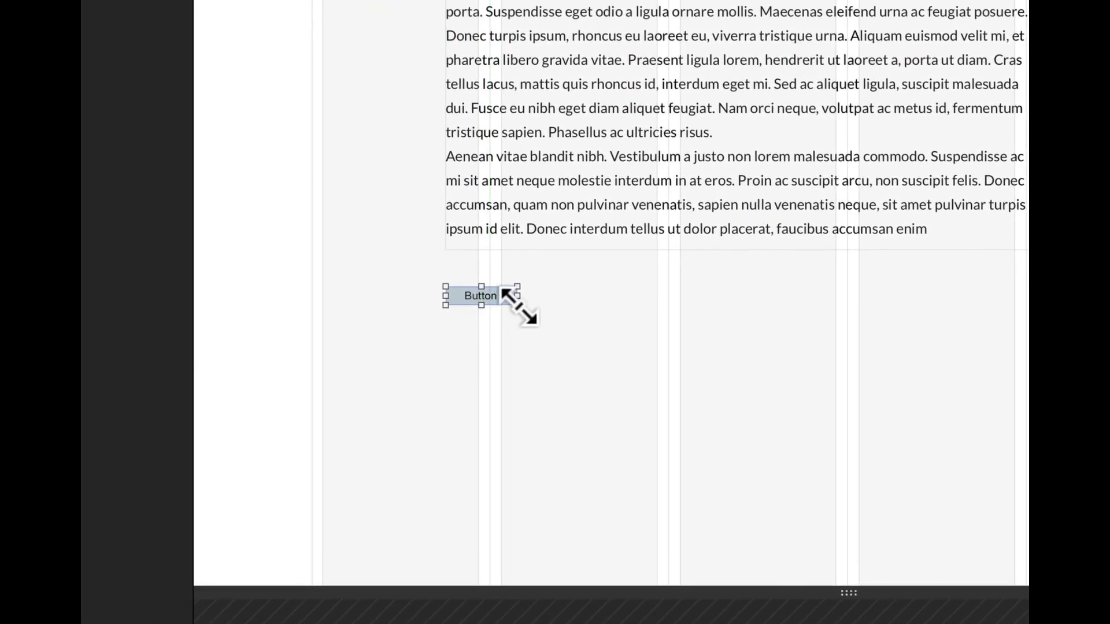
{"action": "left_click_drag", "start_coordinate": [518, 305], "coordinate": [636, 322]}
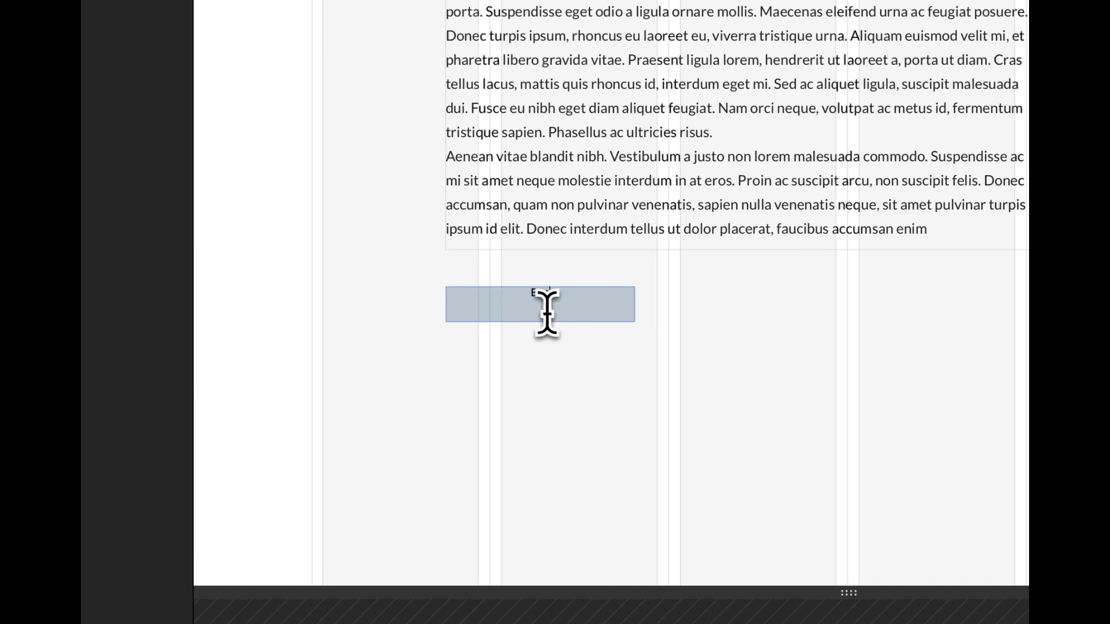
{"action": "type", "text": "to Blog Index"}
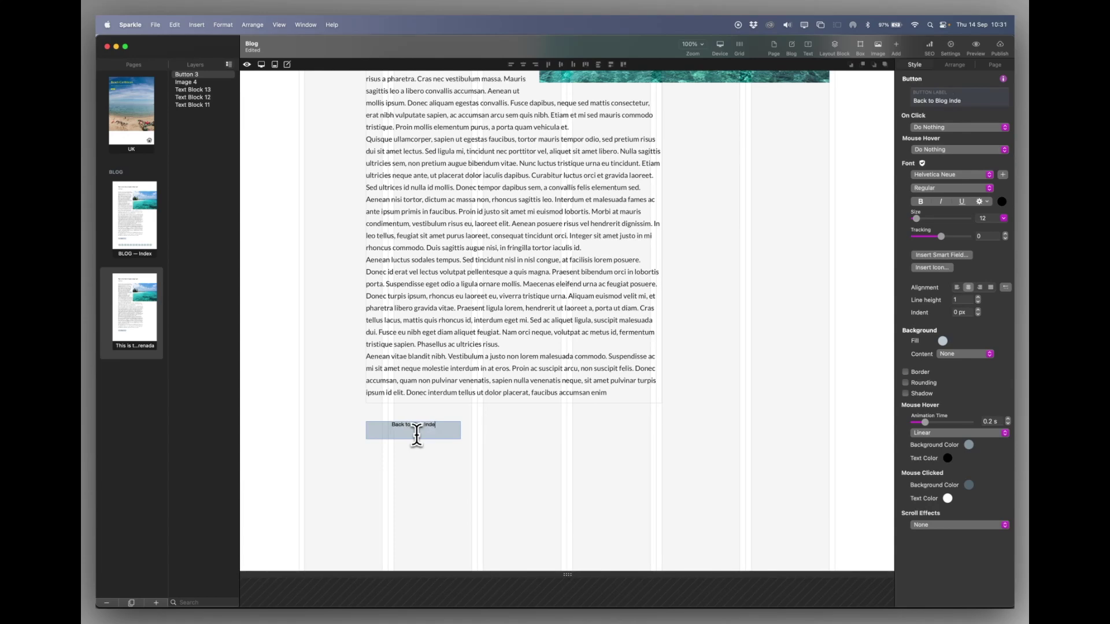
{"action": "left_click", "coordinate": [471, 476]}
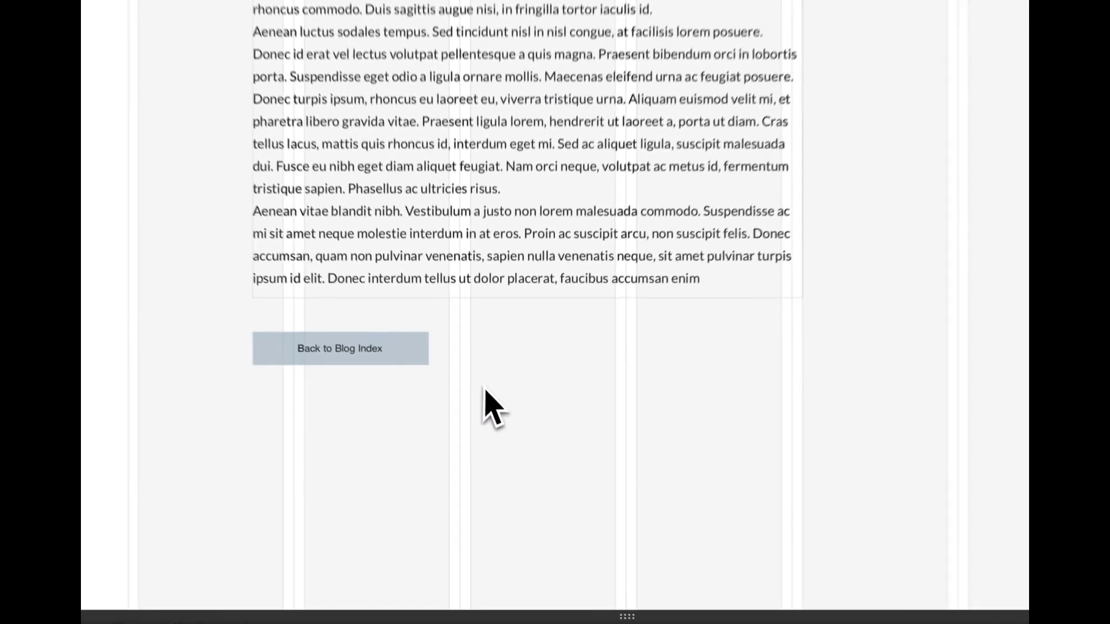
Set the button's On Click action to Go to Blog Index
{"action": "left_click", "coordinate": [440, 435]}
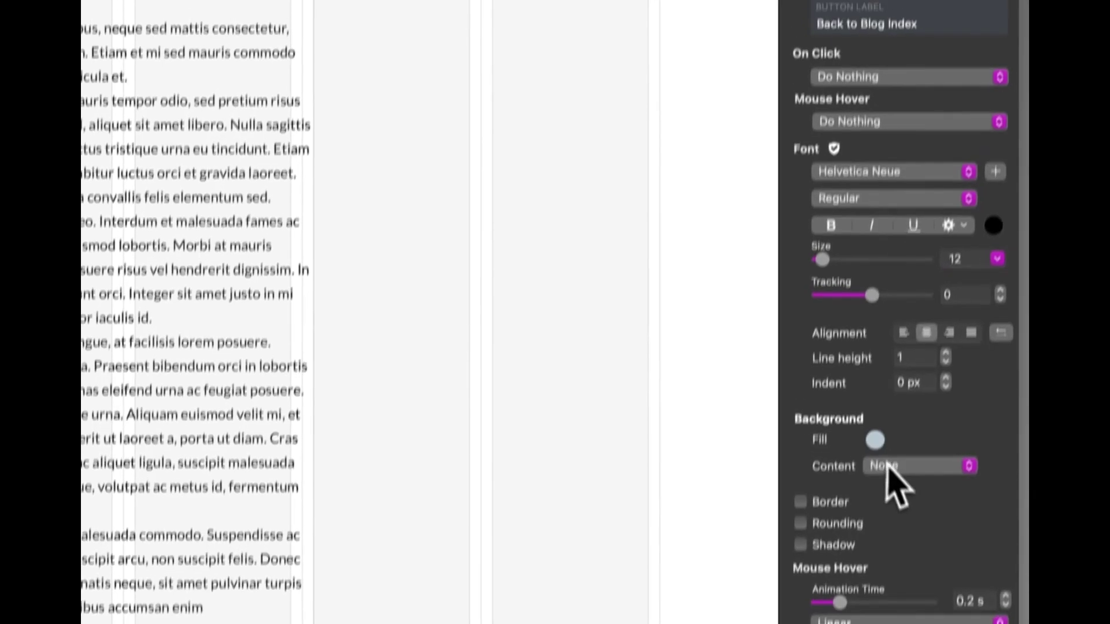
{"action": "left_click", "coordinate": [900, 199]}
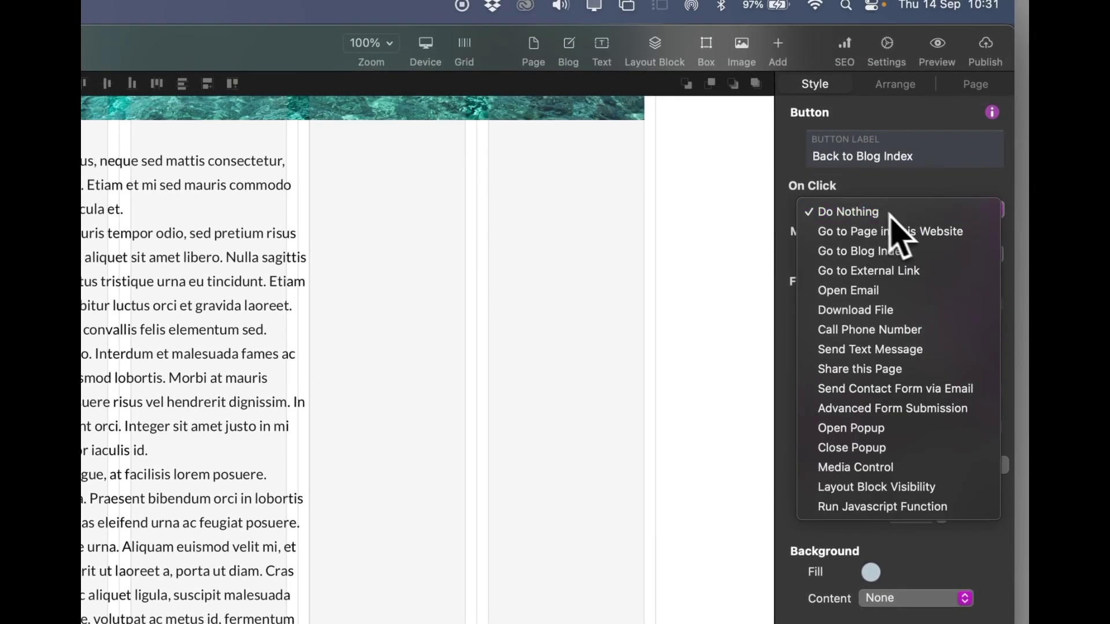
{"action": "left_click", "coordinate": [853, 255]}
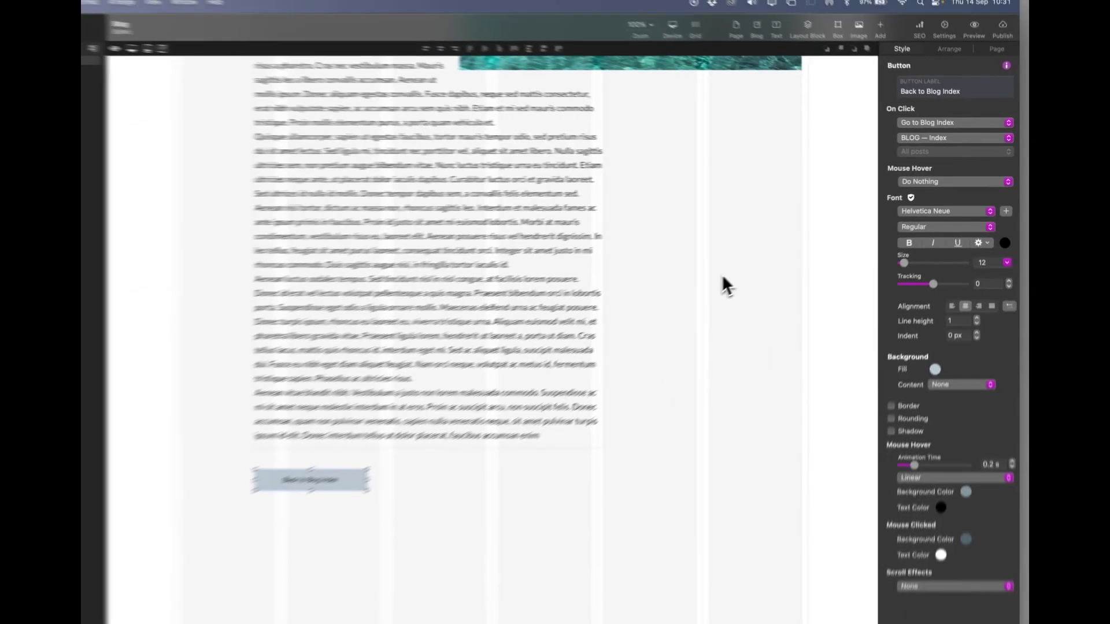
{"action": "left_click", "coordinate": [507, 467]}
{"action": "scroll", "coordinate": [507, 468], "scroll_direction": "up", "scroll_amount": 5}
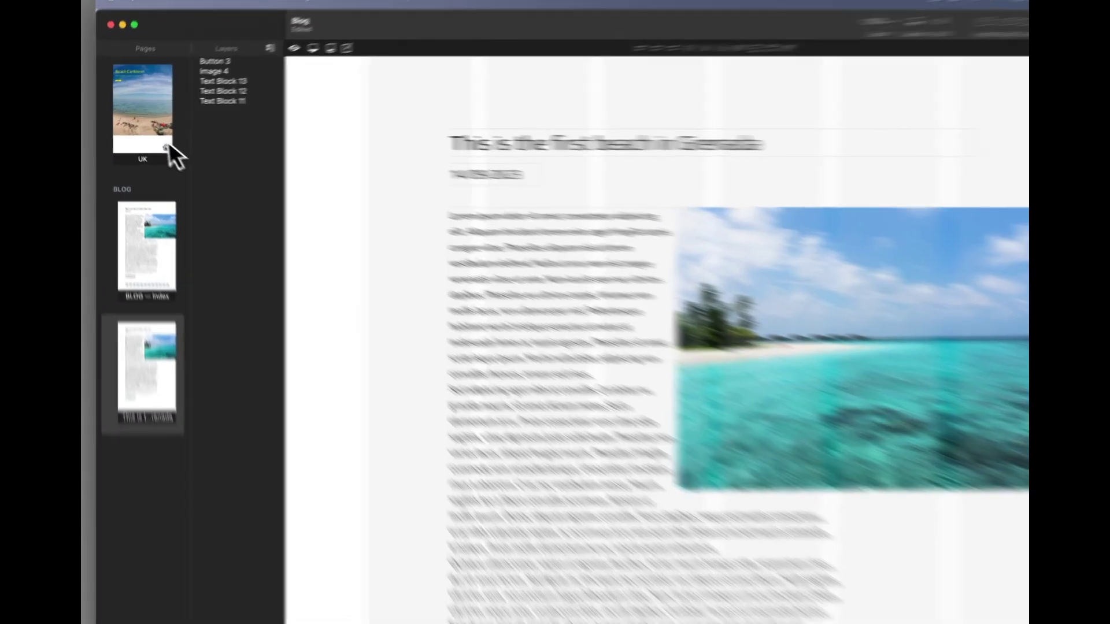
Browse the UK, BLOG — Index and first Grenada post pages, ending on BLOG — Index
{"action": "left_click", "coordinate": [167, 144]}
{"action": "left_click", "coordinate": [151, 241]}
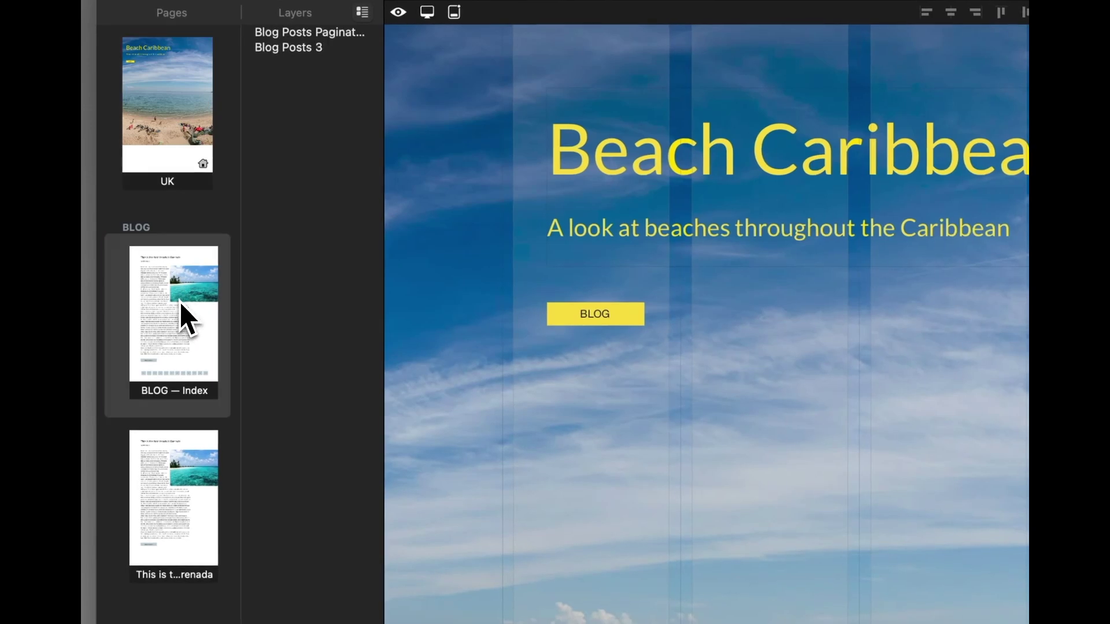
{"action": "left_click", "coordinate": [137, 228]}
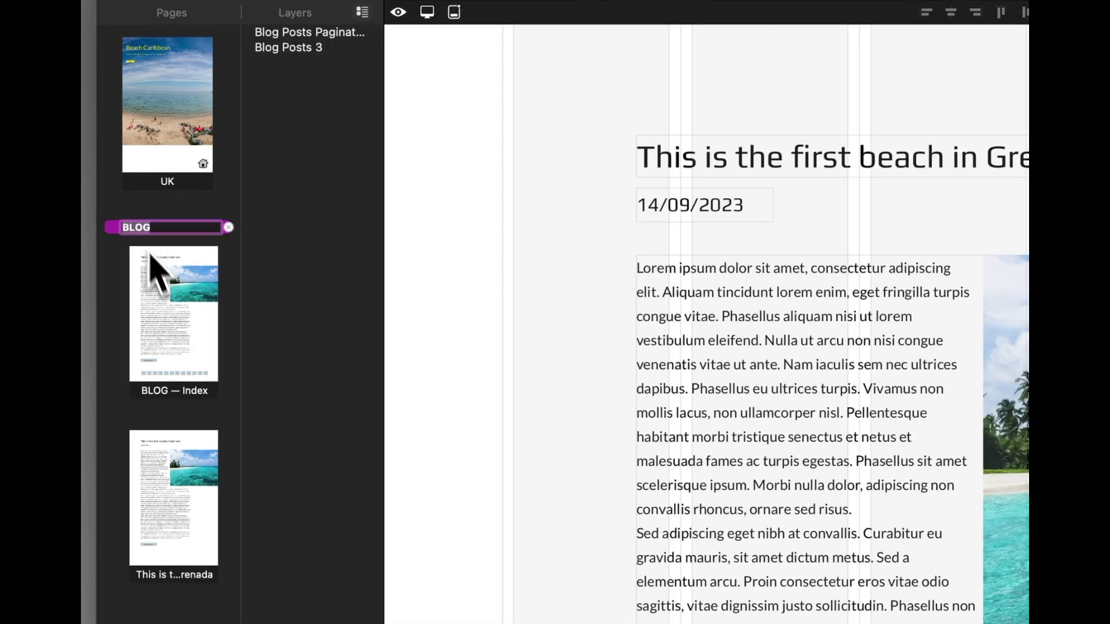
{"action": "left_click", "coordinate": [171, 310]}
{"action": "left_click", "coordinate": [179, 503]}
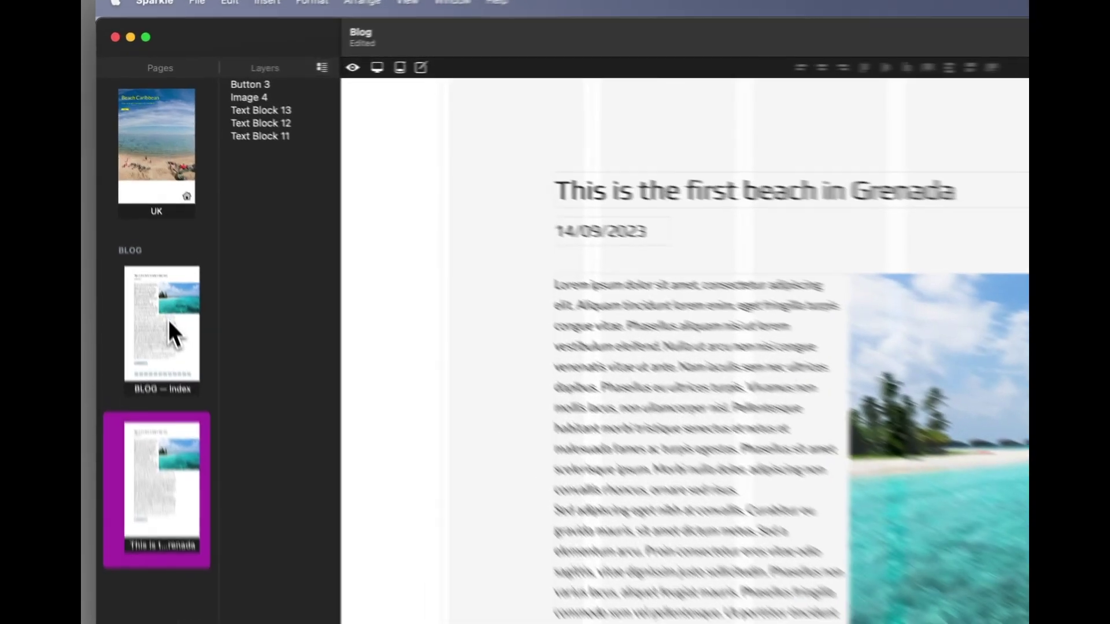
{"action": "left_click", "coordinate": [138, 211]}
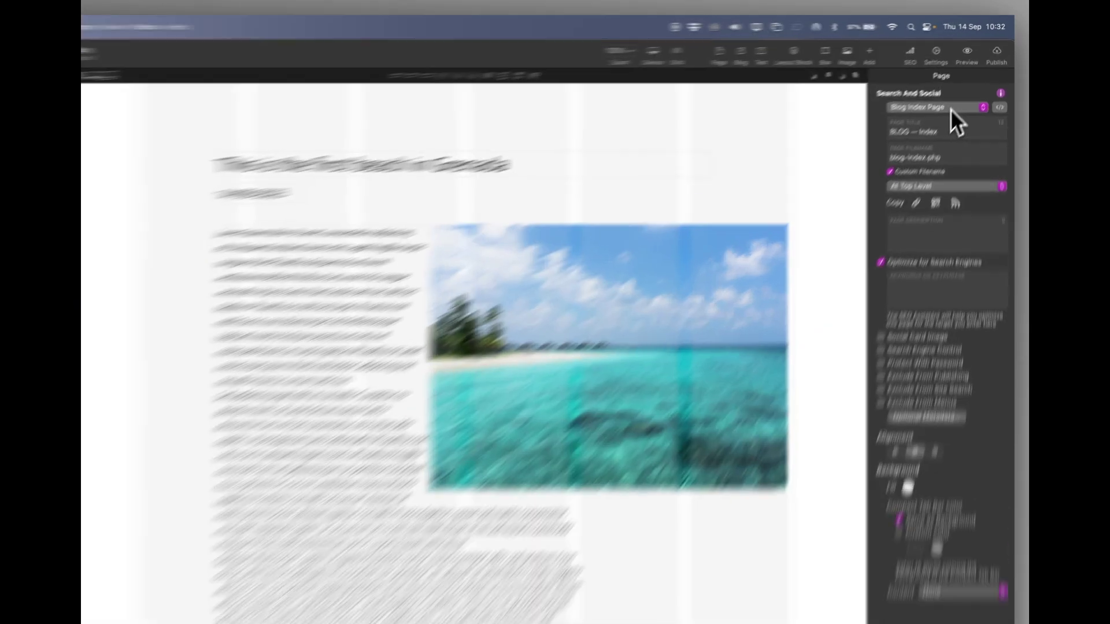
Set BLOG — Index's page type to Blog Index & Home Page, then select the UK page for removal
{"action": "left_click", "coordinate": [962, 91]}
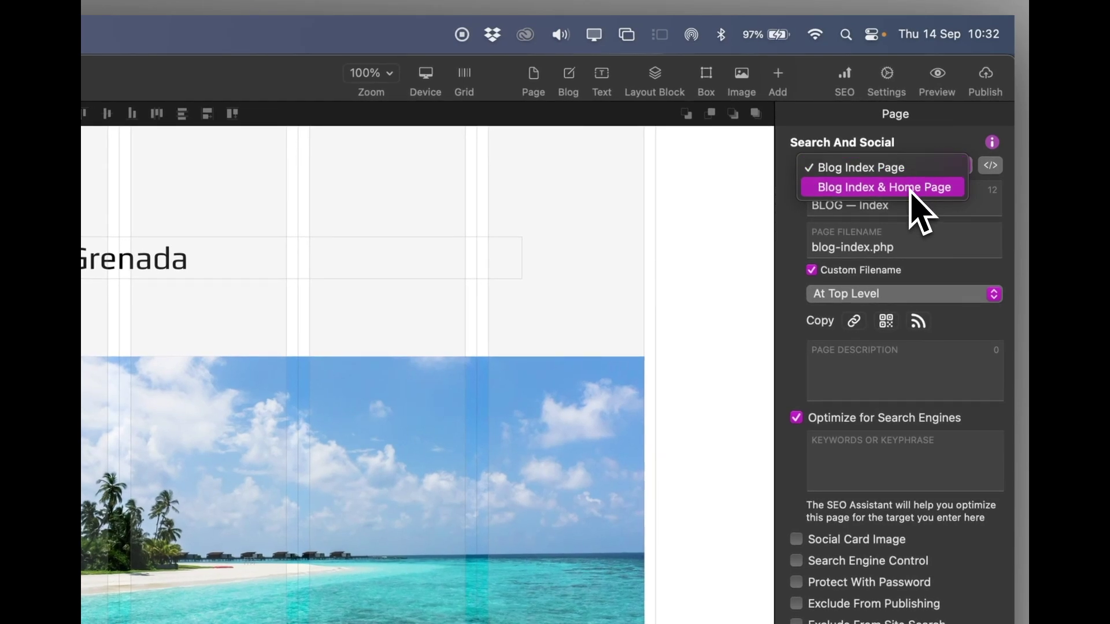
{"action": "left_click", "coordinate": [911, 189]}
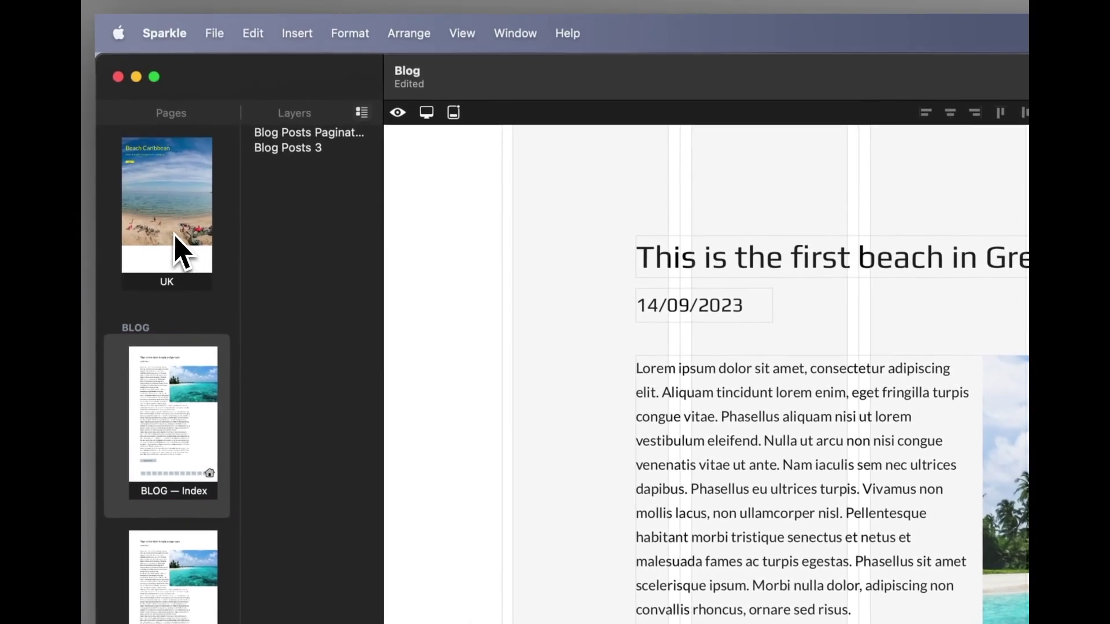
{"action": "left_click", "coordinate": [117, 112]}
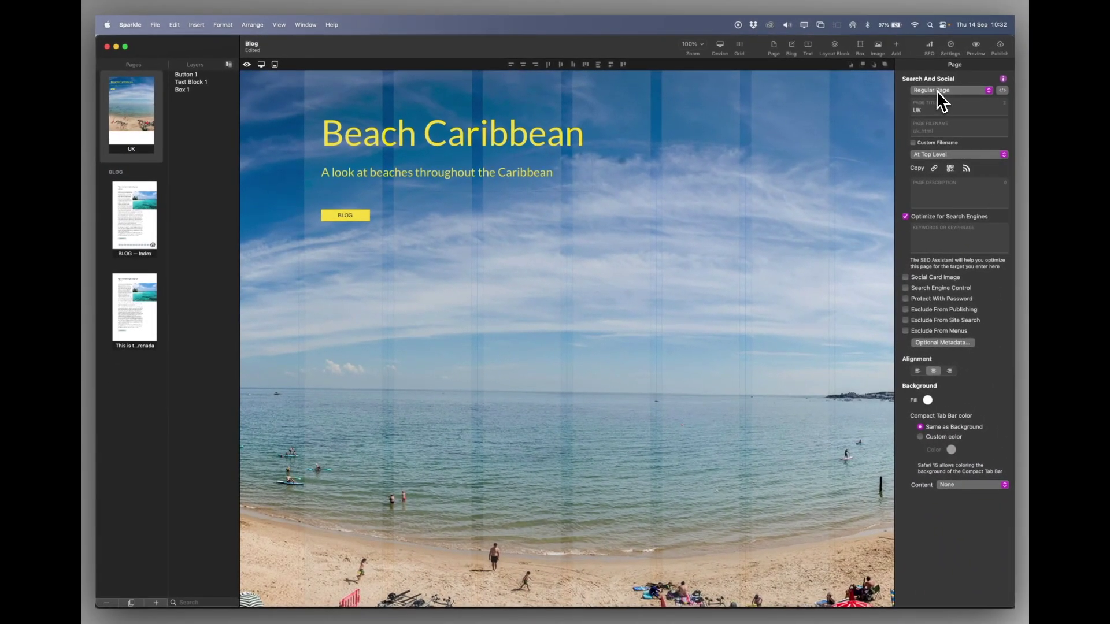
{"action": "mouse_move", "coordinate": [104, 602]}
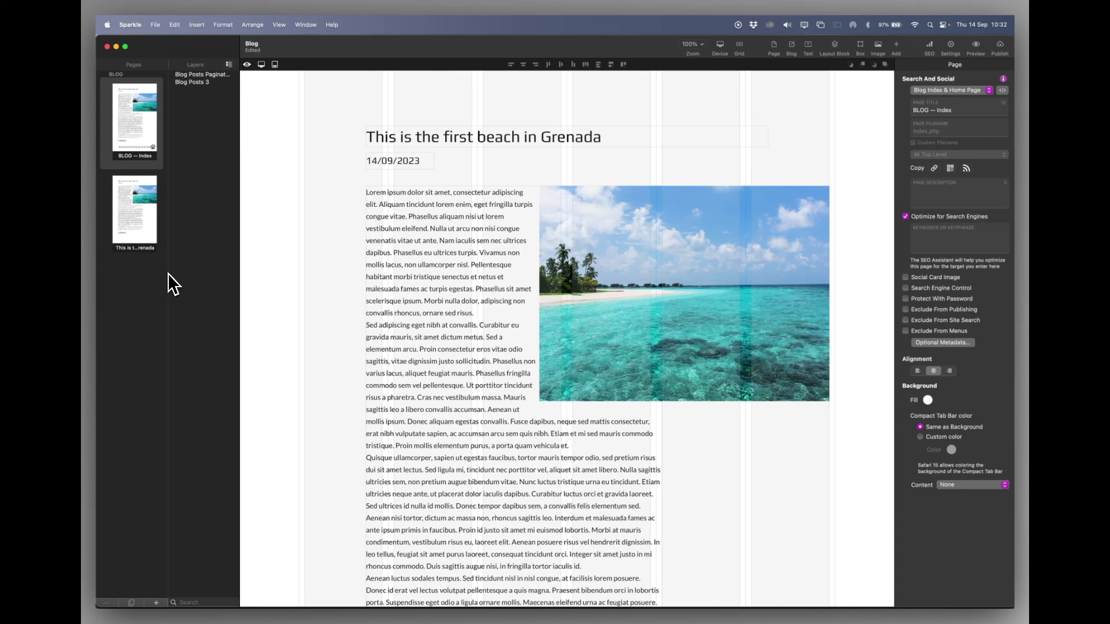
Review the first beach post page, then switch to the BLOG — Index page
{"action": "left_click", "coordinate": [151, 196]}
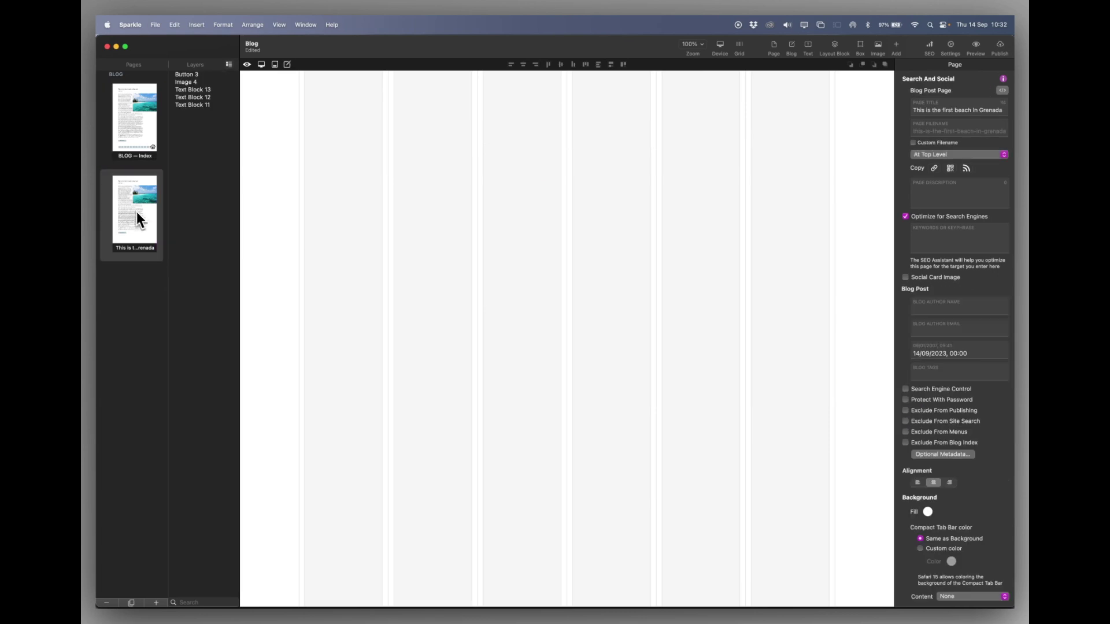
{"action": "scroll", "coordinate": [595, 356], "scroll_direction": "down", "scroll_amount": 5}
{"action": "scroll", "coordinate": [595, 352], "scroll_direction": "down", "scroll_amount": 3}
{"action": "scroll", "coordinate": [595, 352], "scroll_direction": "up", "scroll_amount": 15}
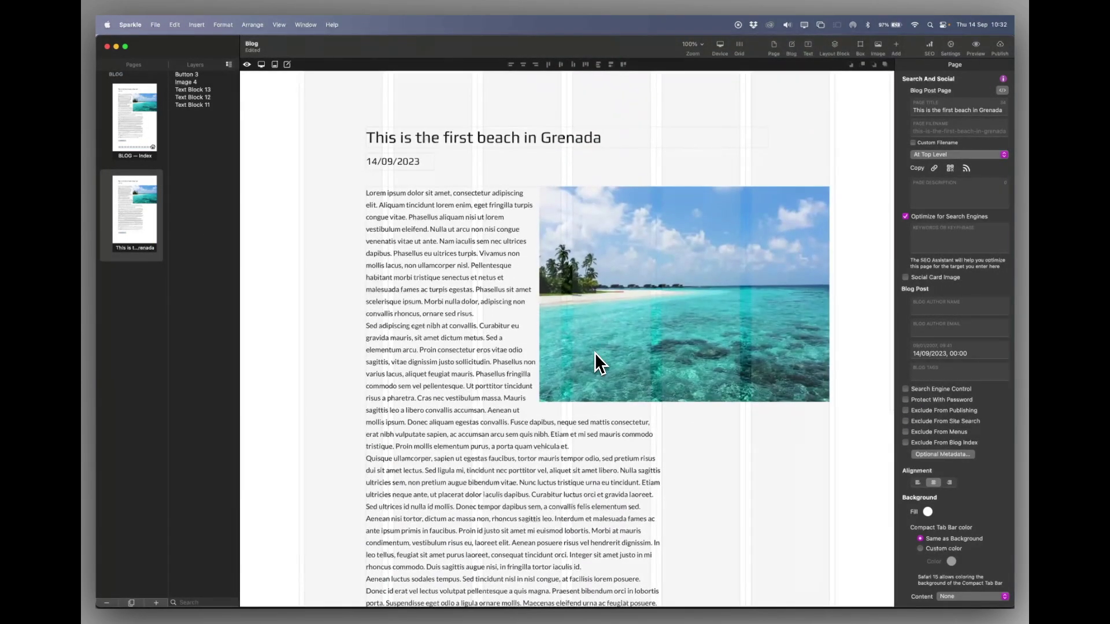
{"action": "left_click", "coordinate": [134, 119]}
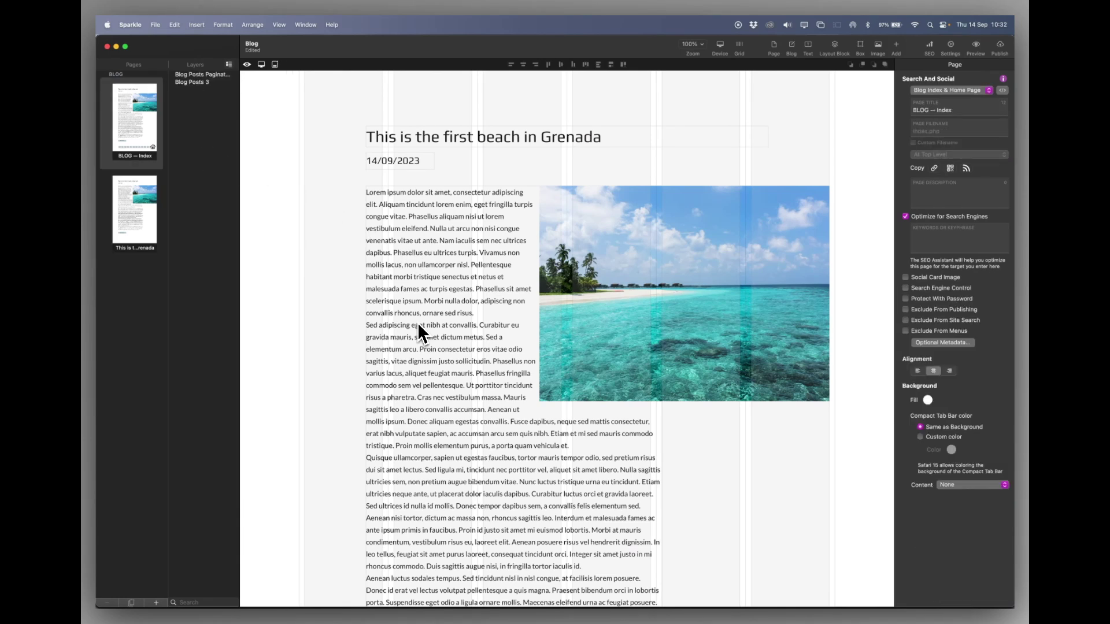
{"action": "scroll", "coordinate": [417, 323], "scroll_direction": "down", "scroll_amount": 5}
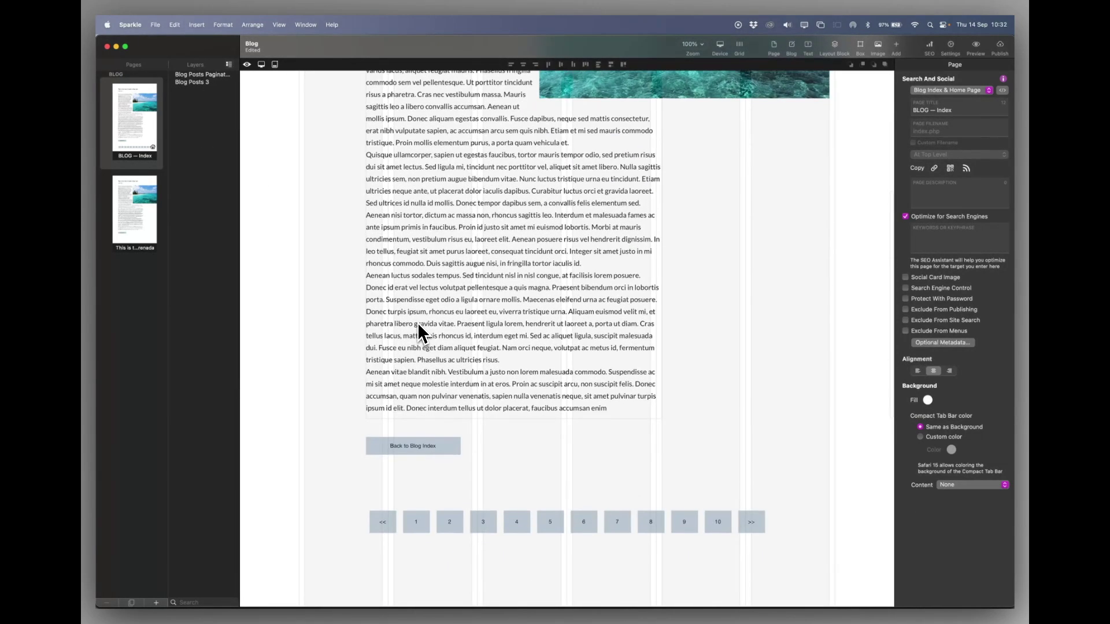
{"action": "scroll", "coordinate": [417, 322], "scroll_direction": "down", "scroll_amount": 1}
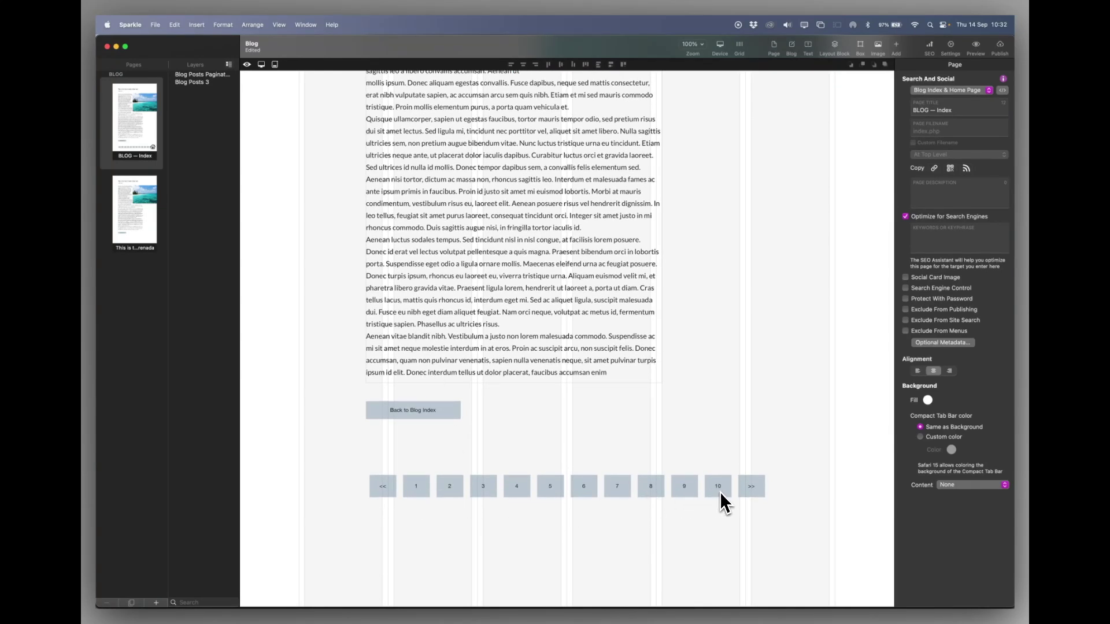
Check the Blog Posts element's 5 posts-per-page setting, then deselect it
{"action": "left_click", "coordinate": [611, 334]}
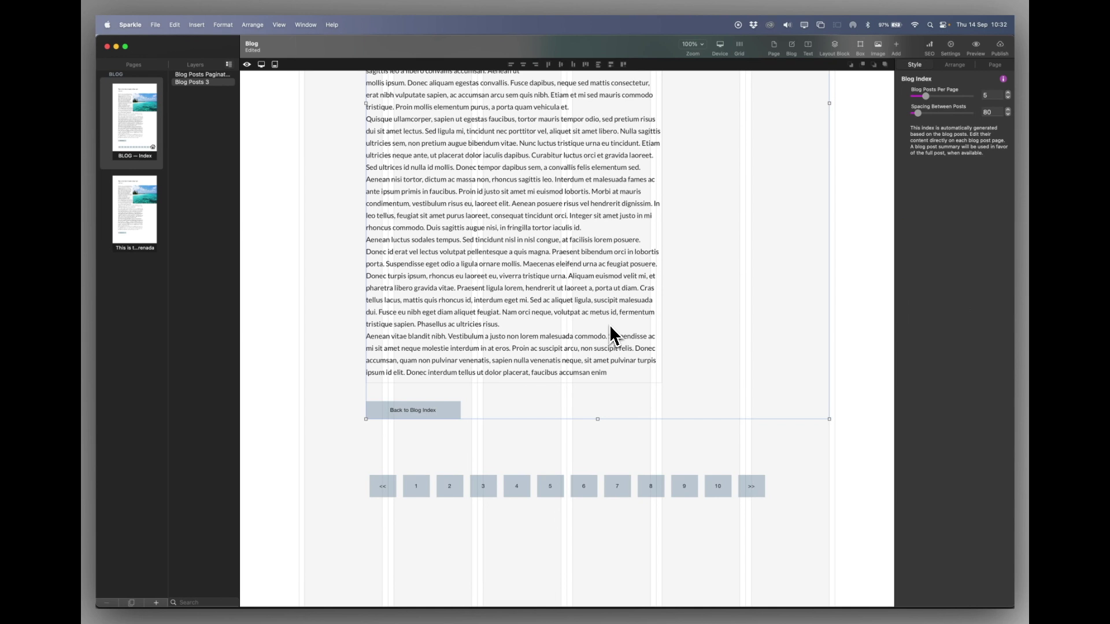
{"action": "scroll", "coordinate": [612, 335], "scroll_direction": "up", "scroll_amount": 5}
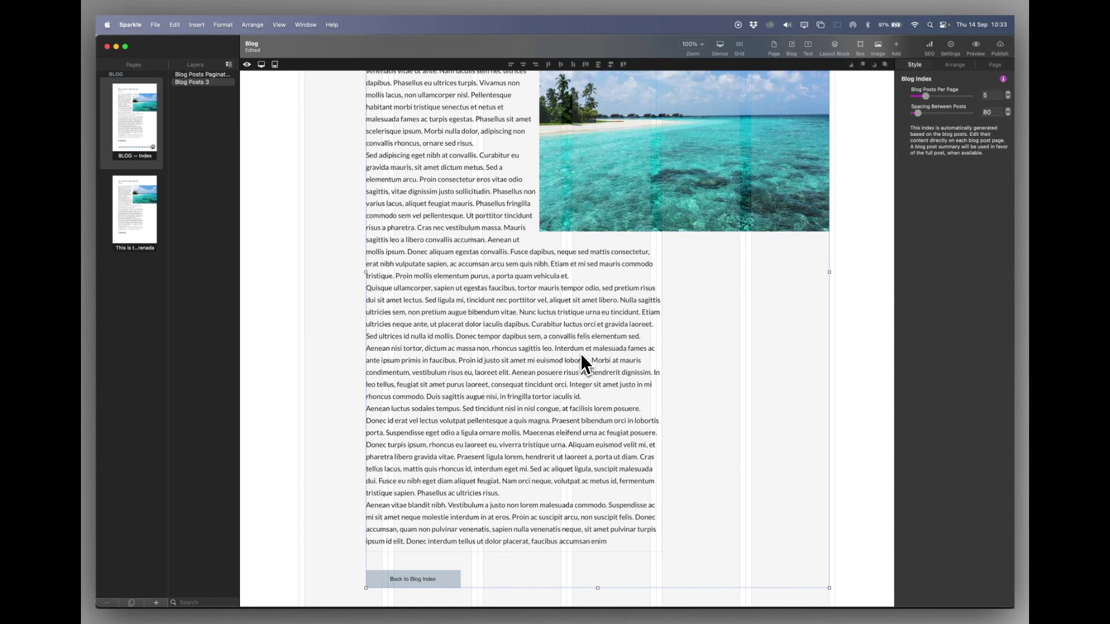
{"action": "left_click", "coordinate": [337, 231]}
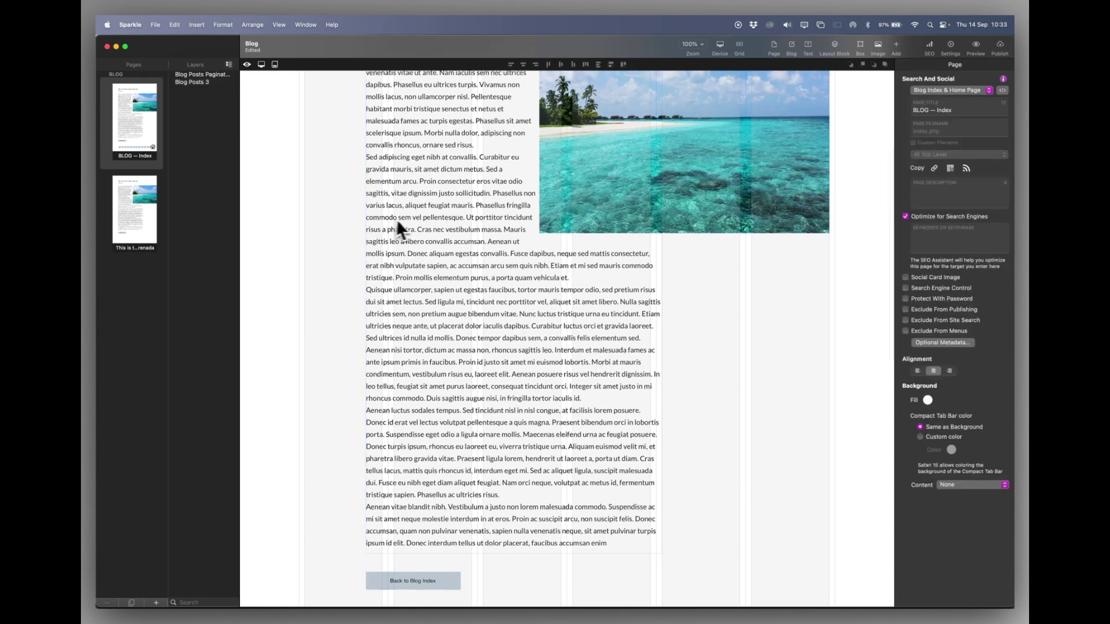
{"action": "scroll", "coordinate": [411, 218], "scroll_direction": "down", "scroll_amount": 10}
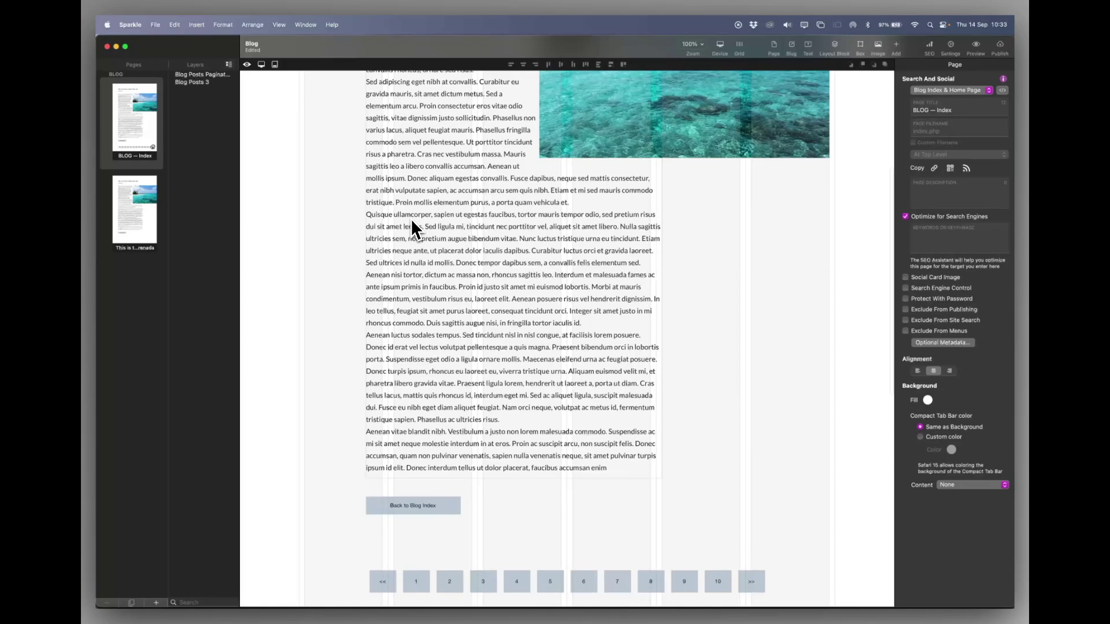
{"action": "scroll", "coordinate": [411, 218], "scroll_direction": "up", "scroll_amount": 5}
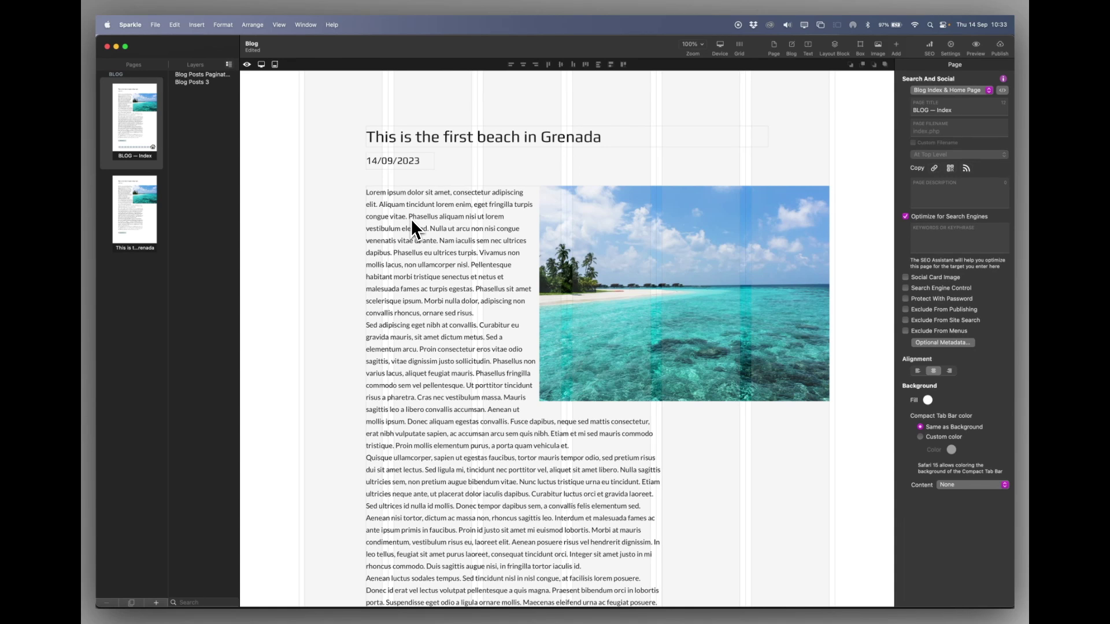
{"action": "scroll", "coordinate": [412, 221], "scroll_direction": "down", "scroll_amount": 8}
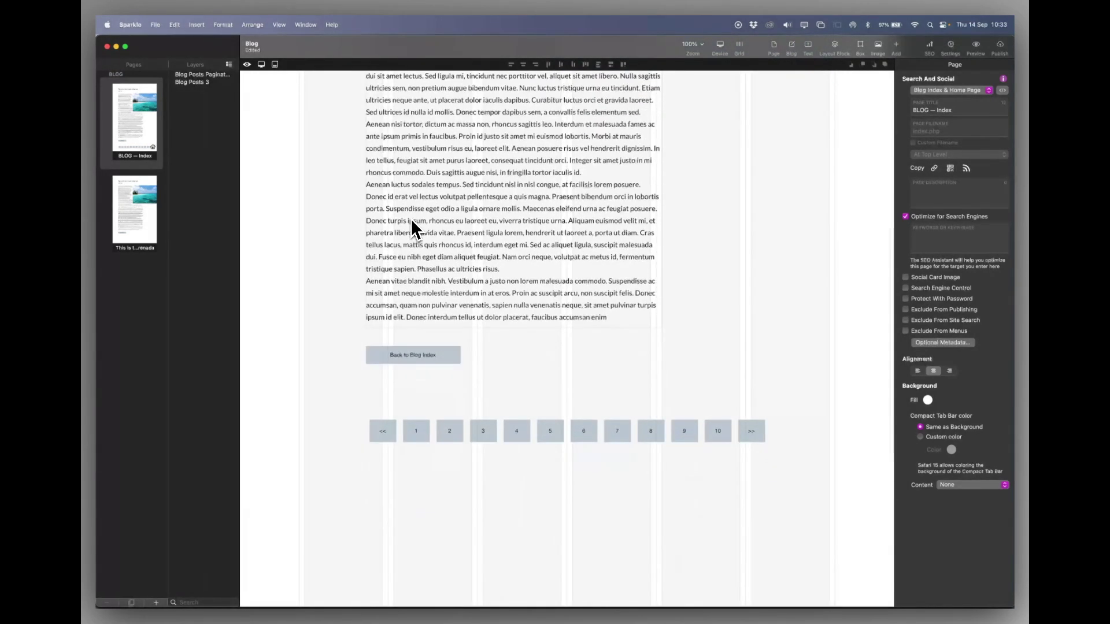
{"action": "scroll", "coordinate": [412, 223], "scroll_direction": "up", "scroll_amount": 8}
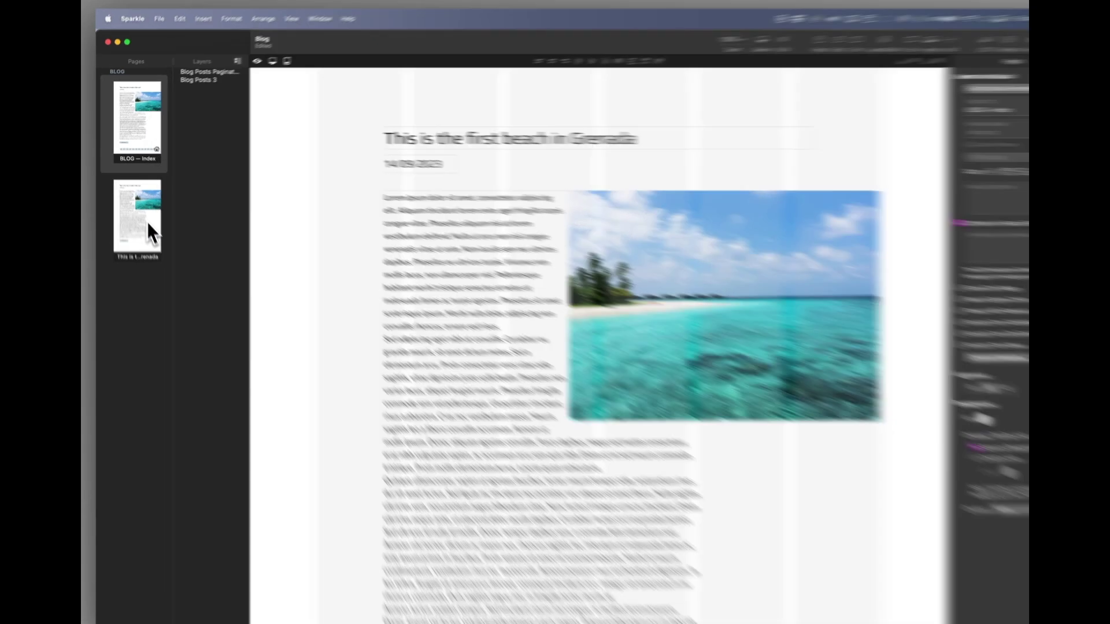
Exclude the Grenada post's body text, beach image and Back to Blog Index button from the blog index
{"action": "left_click", "coordinate": [145, 215]}
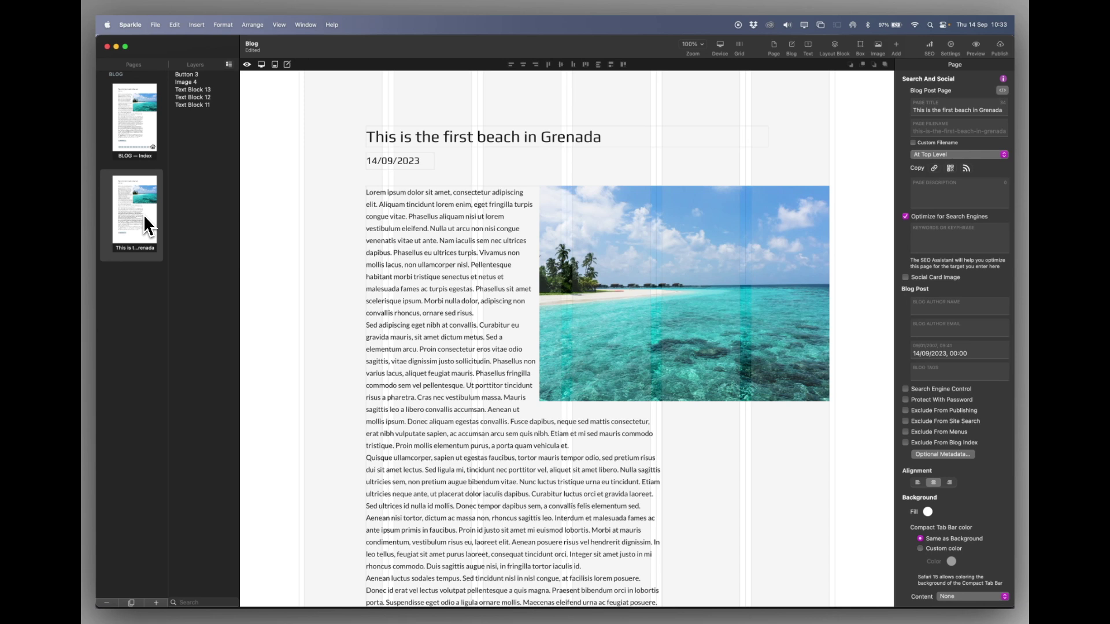
{"action": "left_click", "coordinate": [431, 249]}
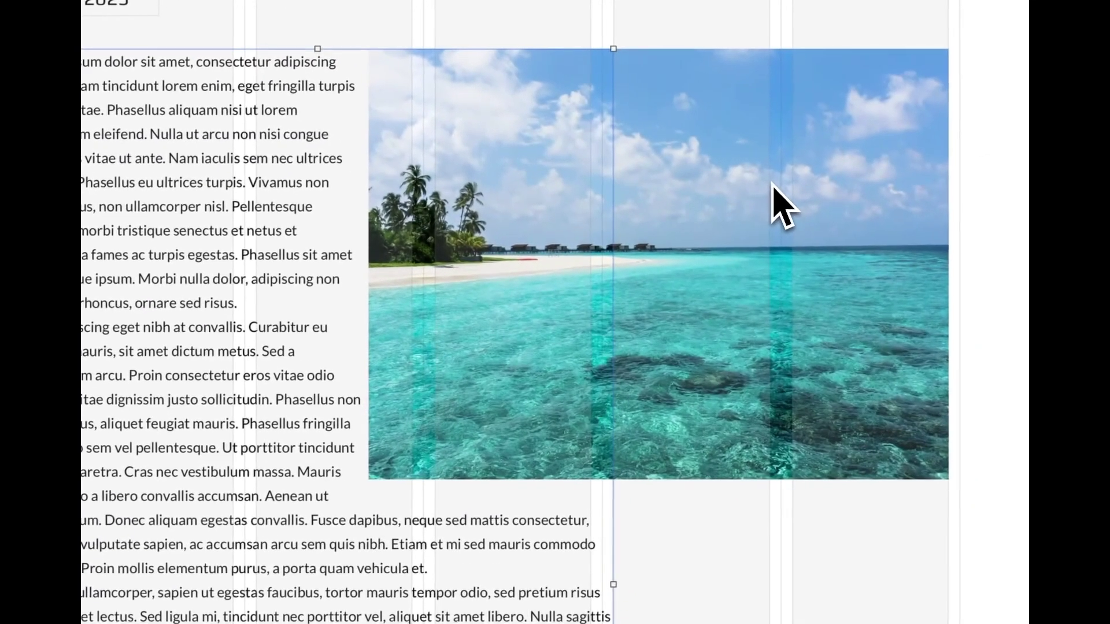
{"action": "left_click", "coordinate": [928, 322]}
{"action": "scroll", "coordinate": [772, 184], "scroll_direction": "down", "scroll_amount": 10}
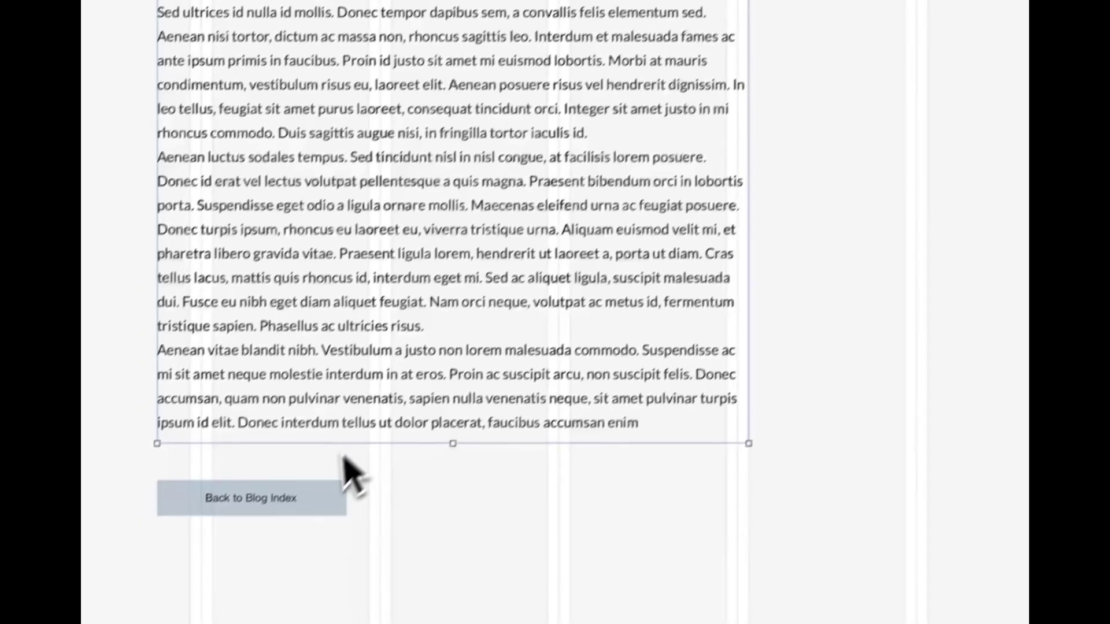
{"action": "left_click", "coordinate": [324, 491], "text": "shift"}
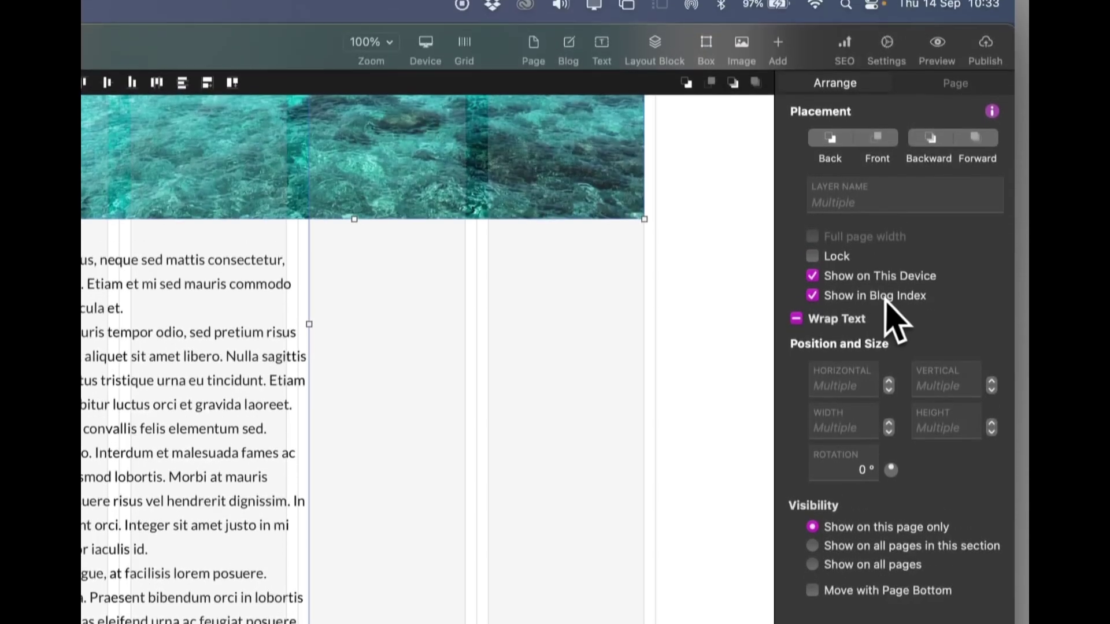
{"action": "left_click", "coordinate": [812, 297]}
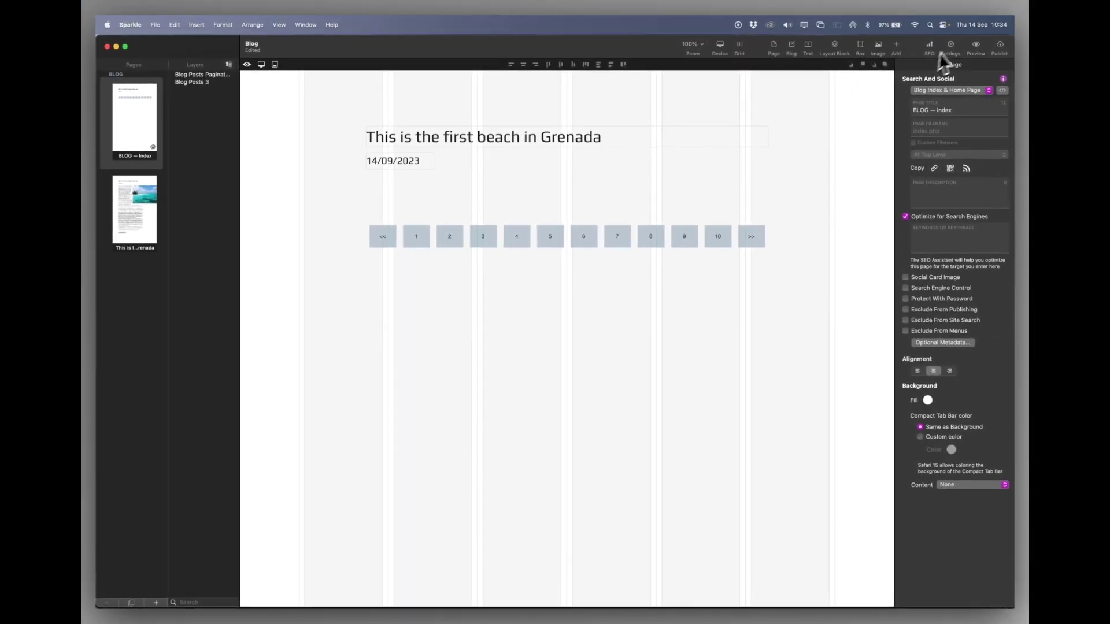
Live-preview the blog in Safari, open the Grenada article from its title, then return to the index and Sparkle
{"action": "left_click", "coordinate": [975, 45]}
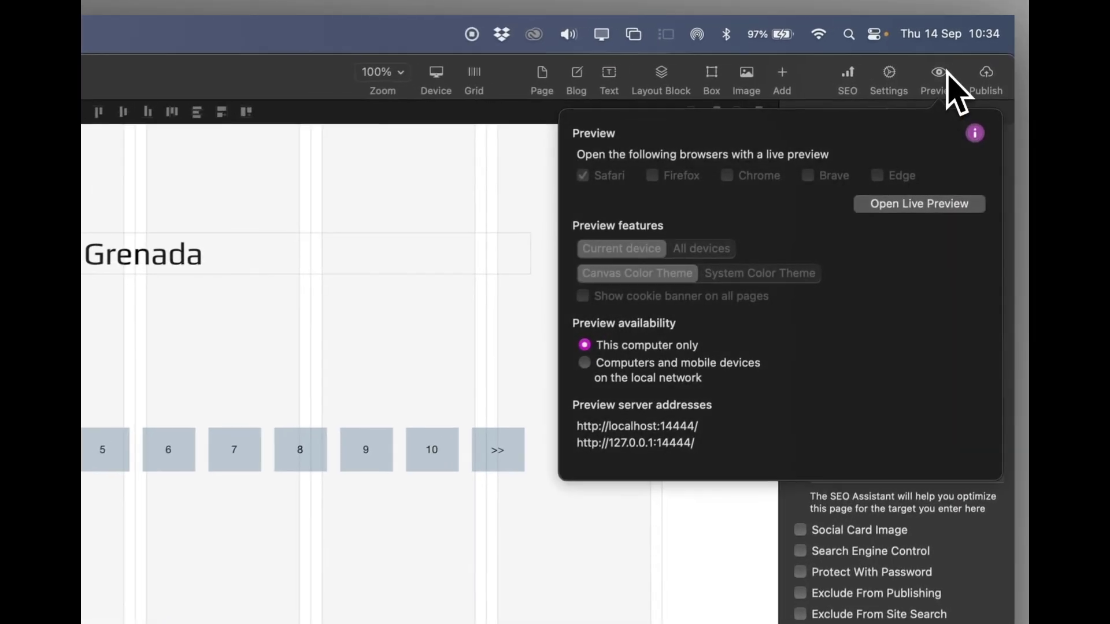
{"action": "left_click", "coordinate": [918, 205]}
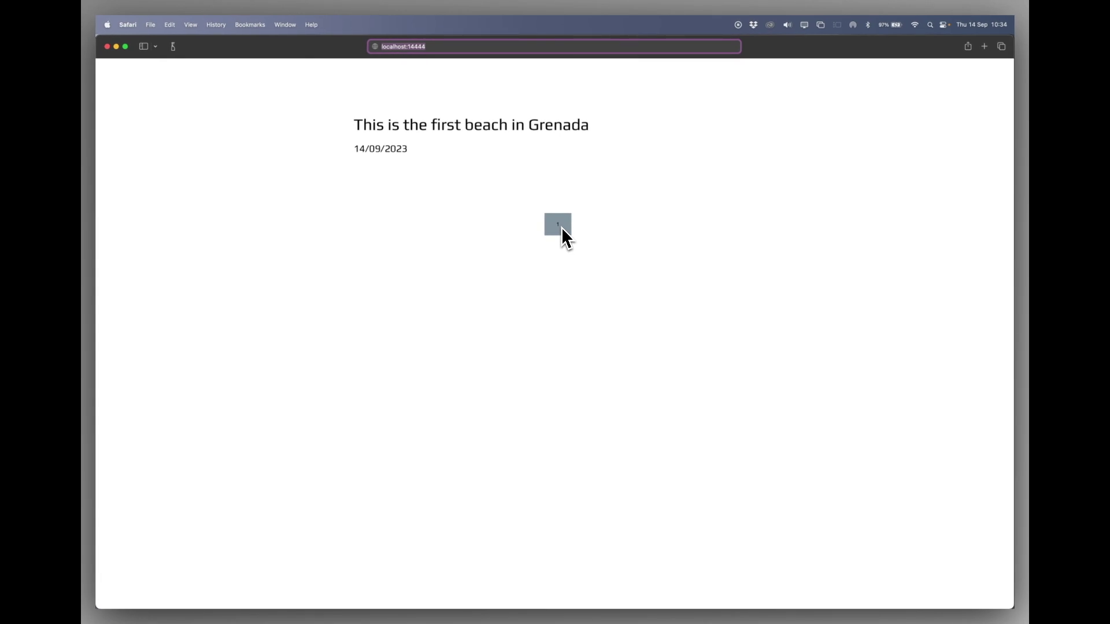
{"action": "left_click", "coordinate": [499, 137]}
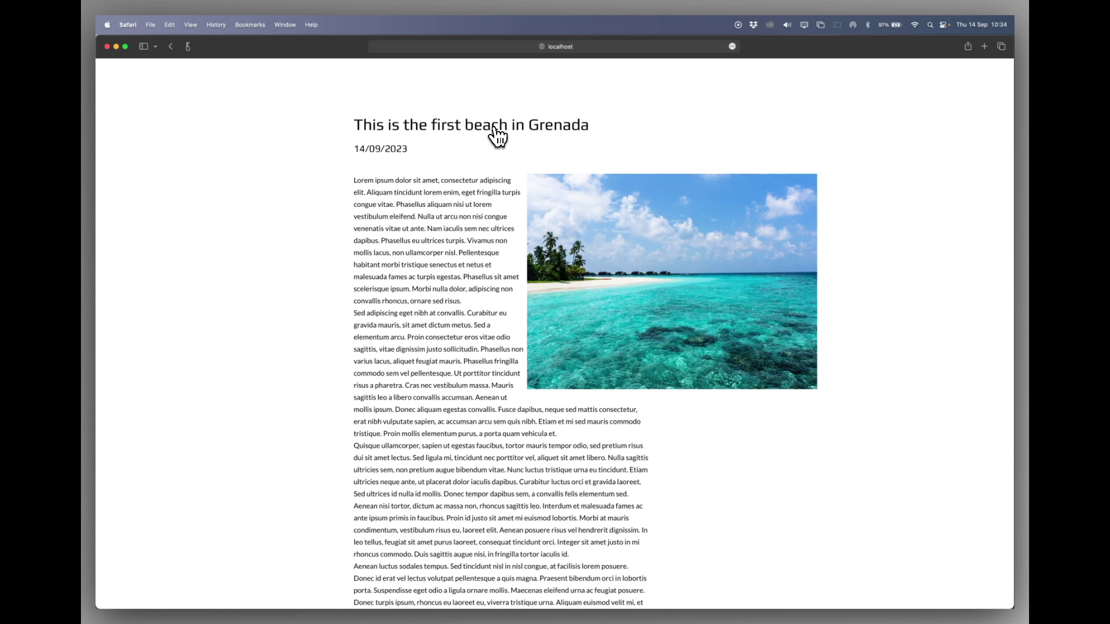
{"action": "scroll", "coordinate": [434, 314], "scroll_direction": "down", "scroll_amount": 5}
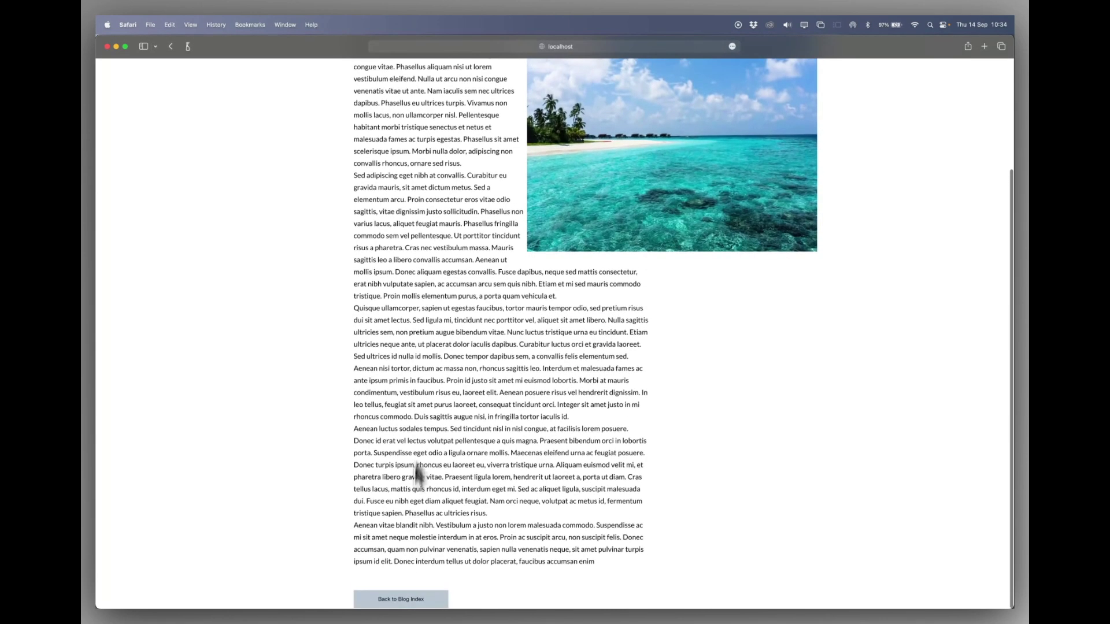
{"action": "left_click", "coordinate": [404, 600]}
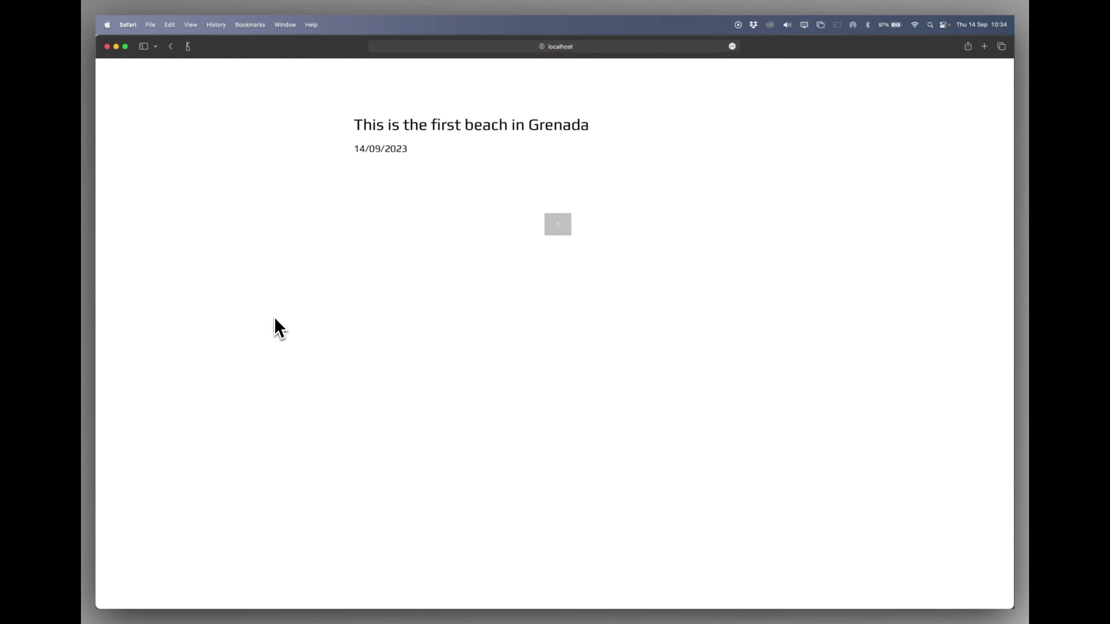
{"action": "key", "text": "super+Tab"}
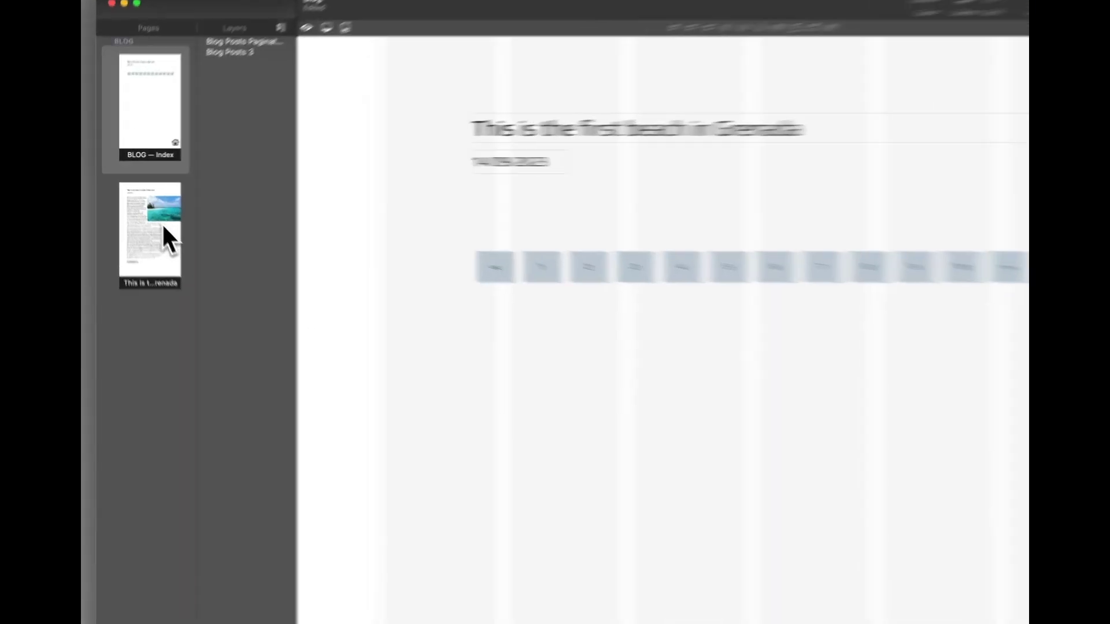
Reopen the Grenada beach post page and check its Back to Blog Index button
{"action": "left_click", "coordinate": [164, 228]}
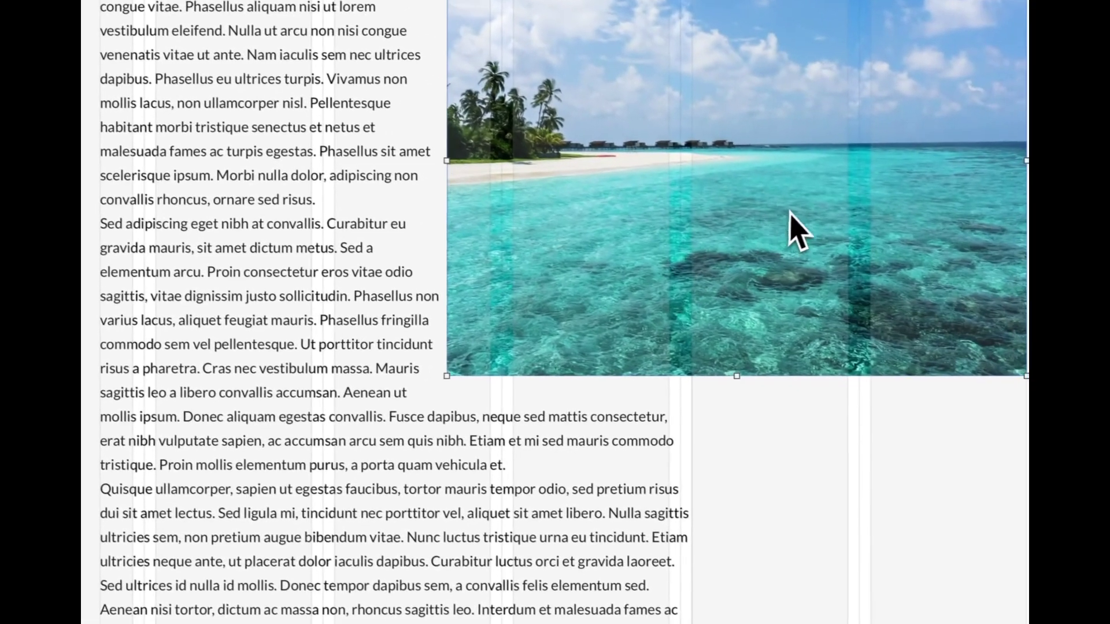
{"action": "scroll", "coordinate": [337, 374], "scroll_direction": "down", "scroll_amount": 10}
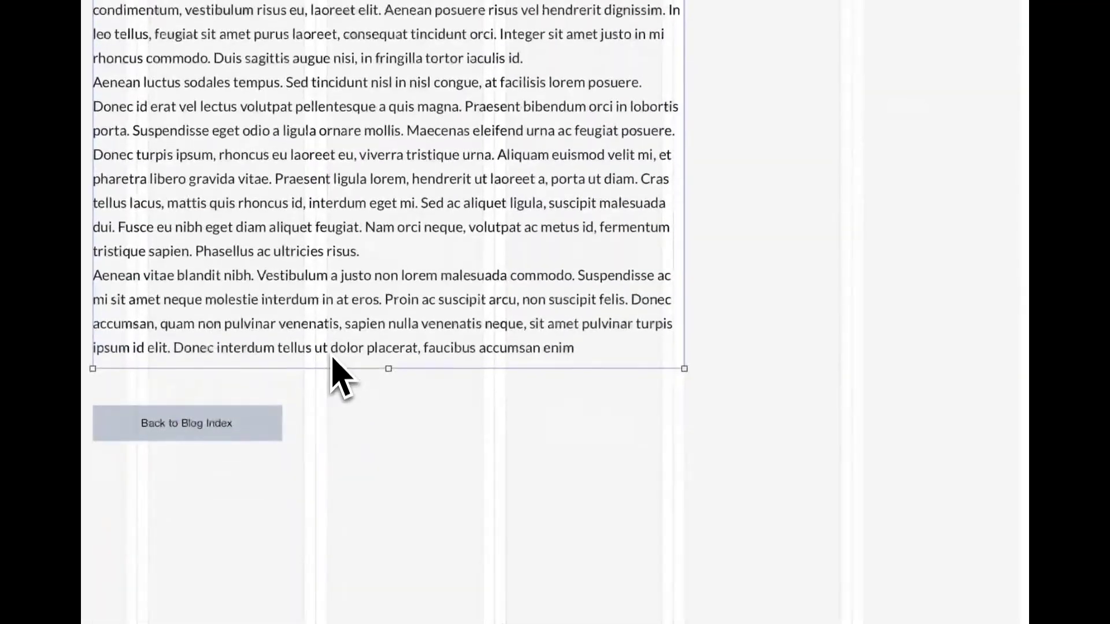
{"action": "left_click", "coordinate": [435, 387]}
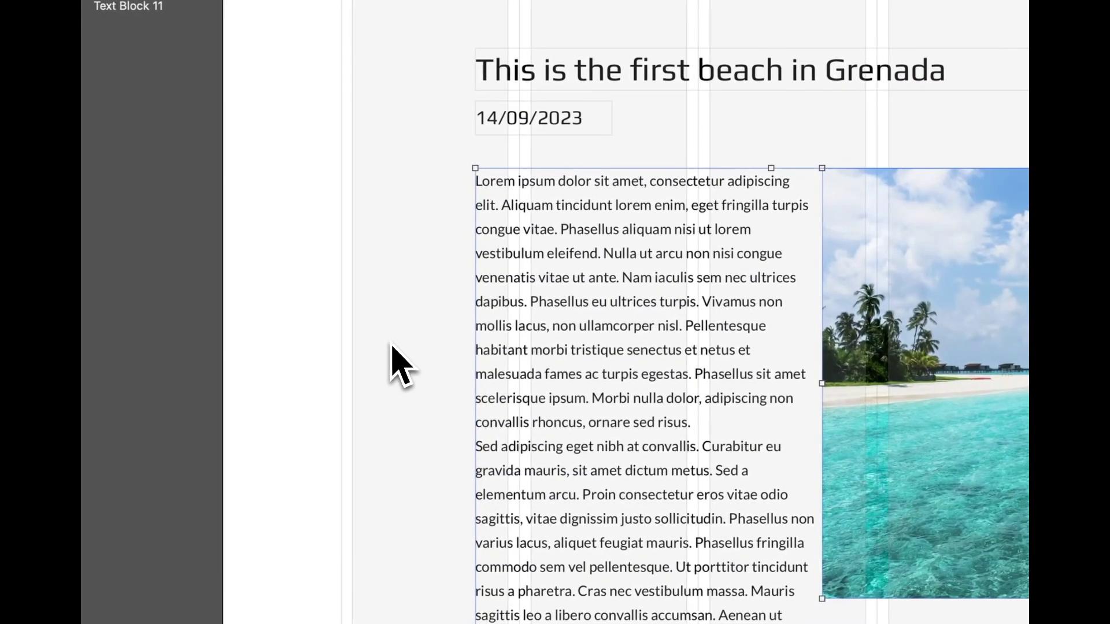
{"action": "left_click", "coordinate": [387, 356]}
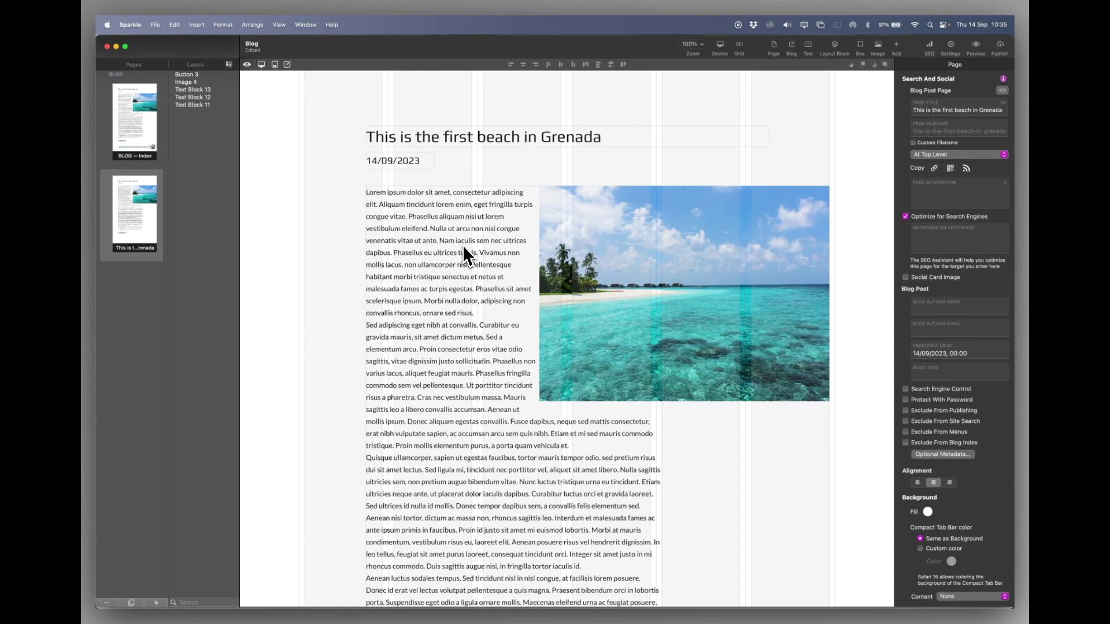
Create a Customize Index/RSS Summary version of the Grenada post from the blog view options
{"action": "left_click", "coordinate": [287, 65]}
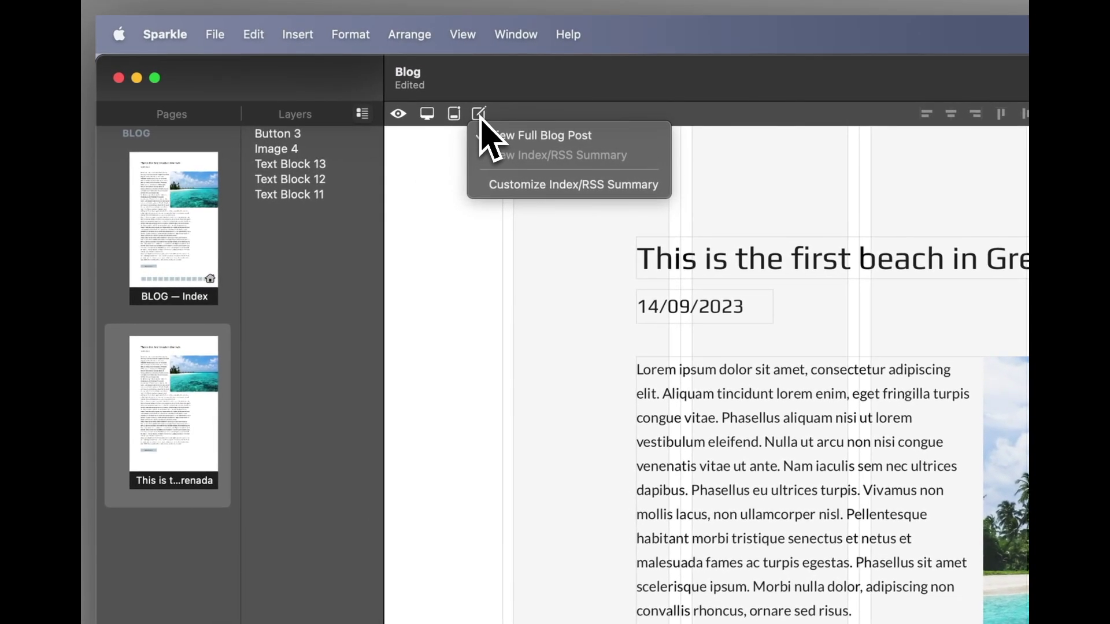
{"action": "left_click", "coordinate": [520, 186]}
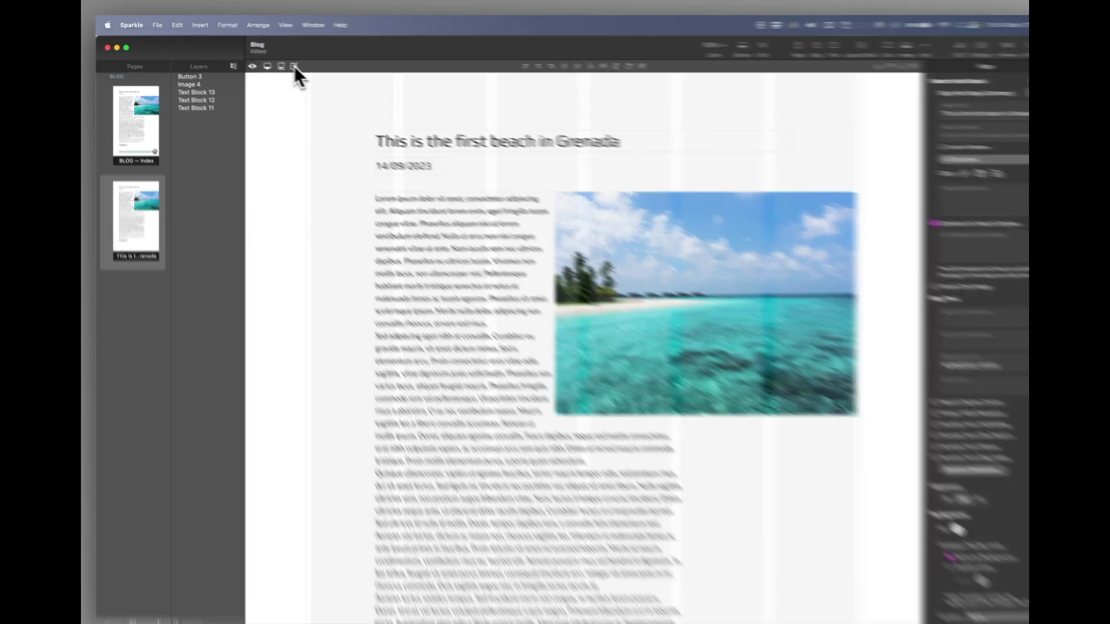
{"action": "left_click", "coordinate": [287, 64]}
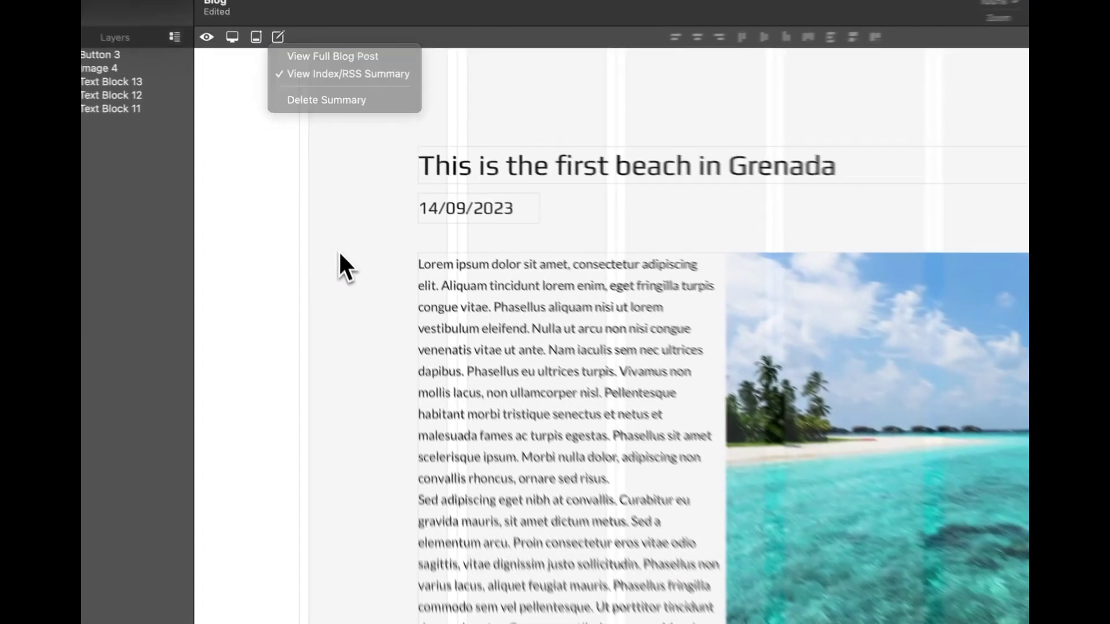
{"action": "left_click", "coordinate": [322, 194]}
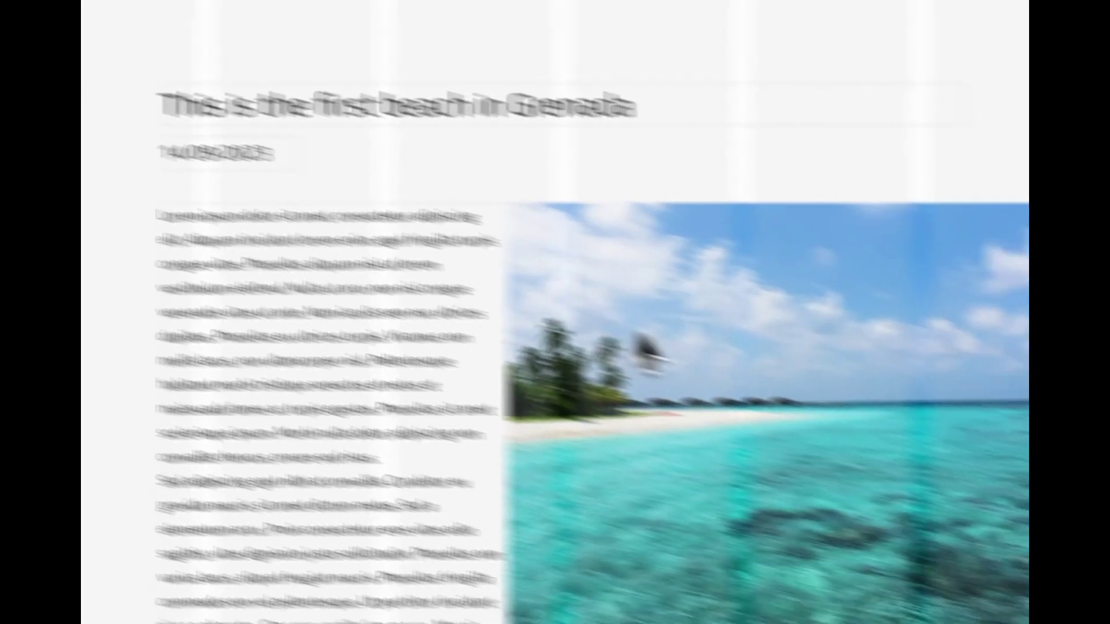
Move the summary's beach image to the left edge beside the text
{"action": "left_click", "coordinate": [925, 375]}
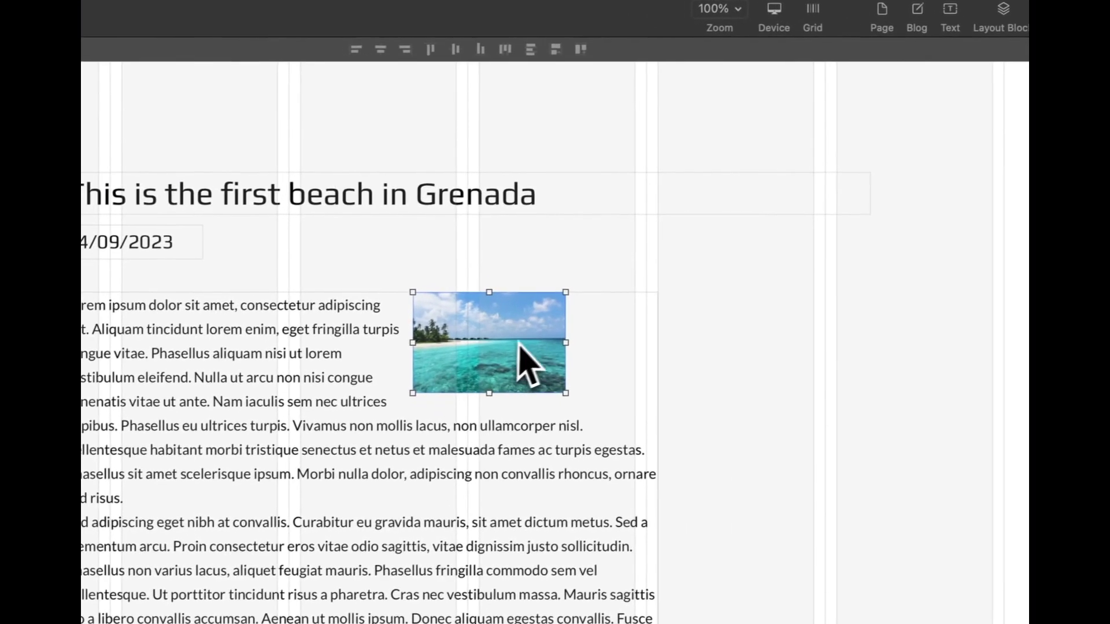
{"action": "left_click_drag", "start_coordinate": [522, 338], "coordinate": [58, 330]}
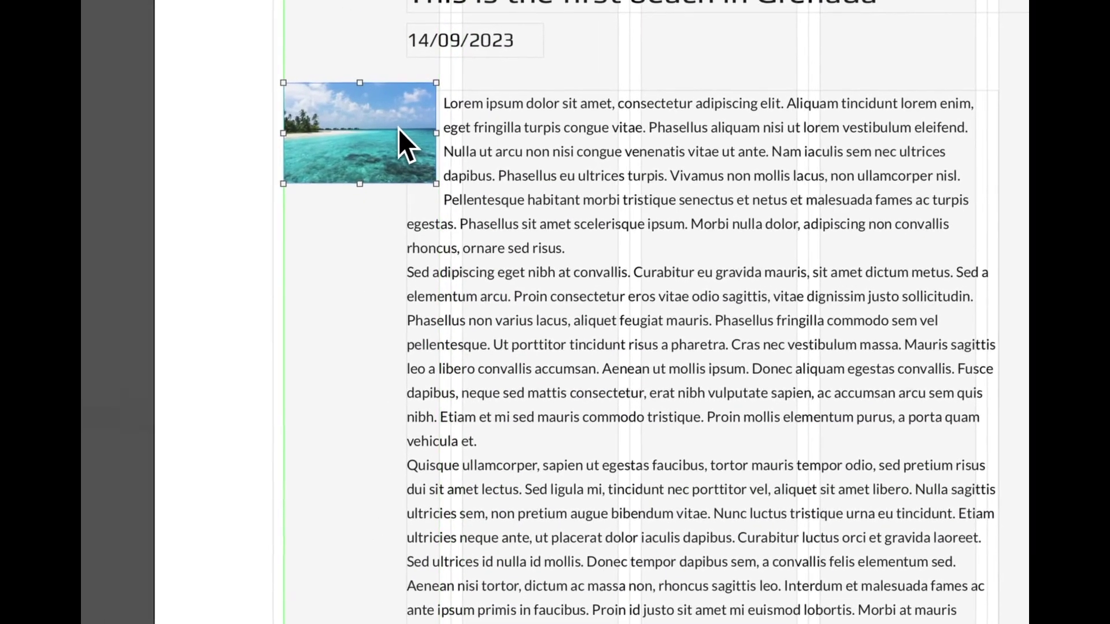
{"action": "left_click_drag", "start_coordinate": [402, 129], "coordinate": [404, 146]}
Replace the summary text with 'This was the first beach in Grenada. See the whole report.'
{"action": "left_click", "coordinate": [672, 283]}
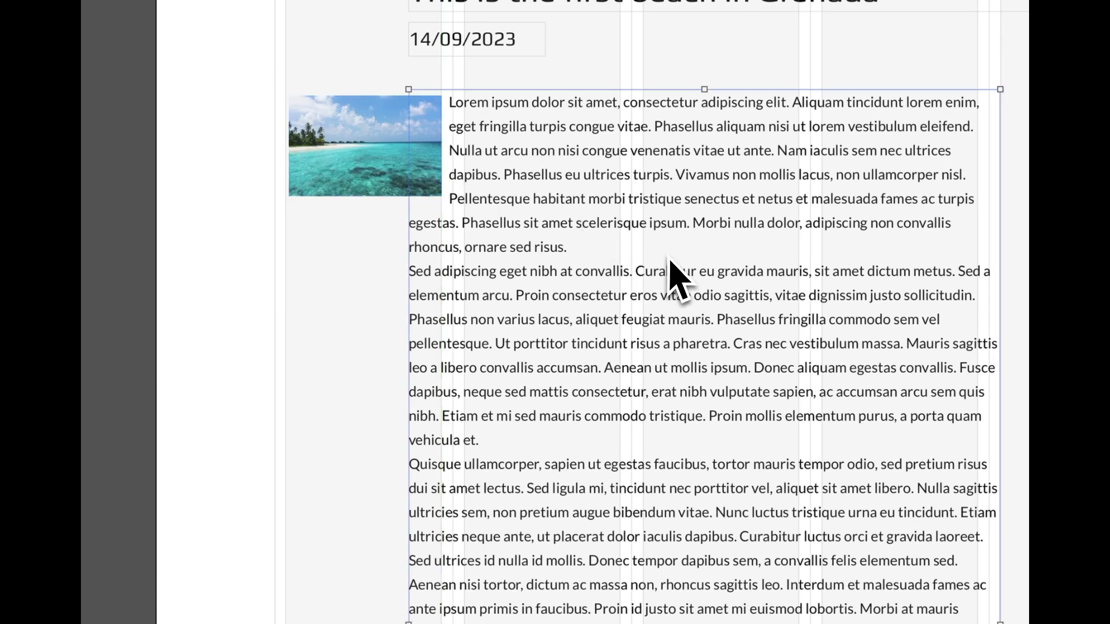
{"action": "double_click", "coordinate": [674, 132]}
{"action": "left_click", "coordinate": [656, 126]}
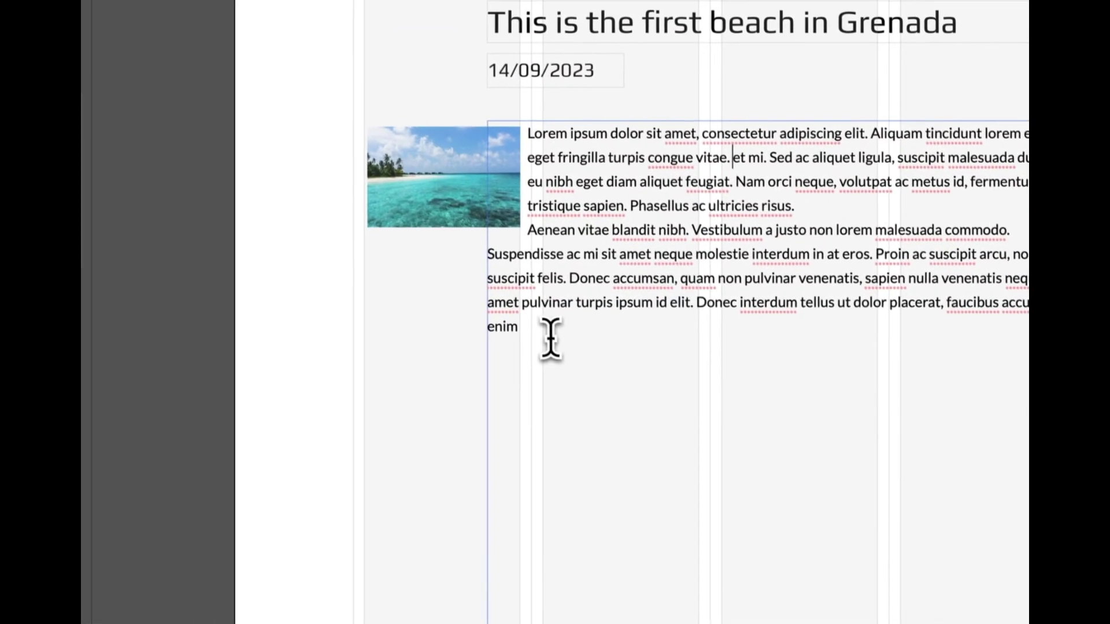
{"action": "left_click_drag", "start_coordinate": [550, 339], "coordinate": [513, 126]}
{"action": "type", "text": "This w"}
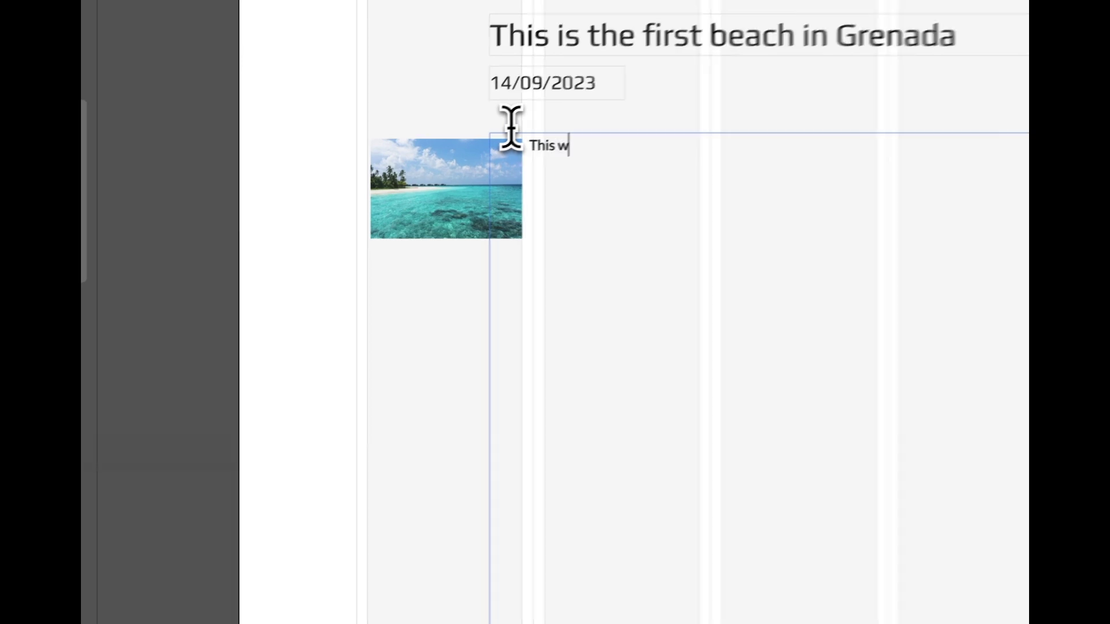
{"action": "type", "text": "as the first"}
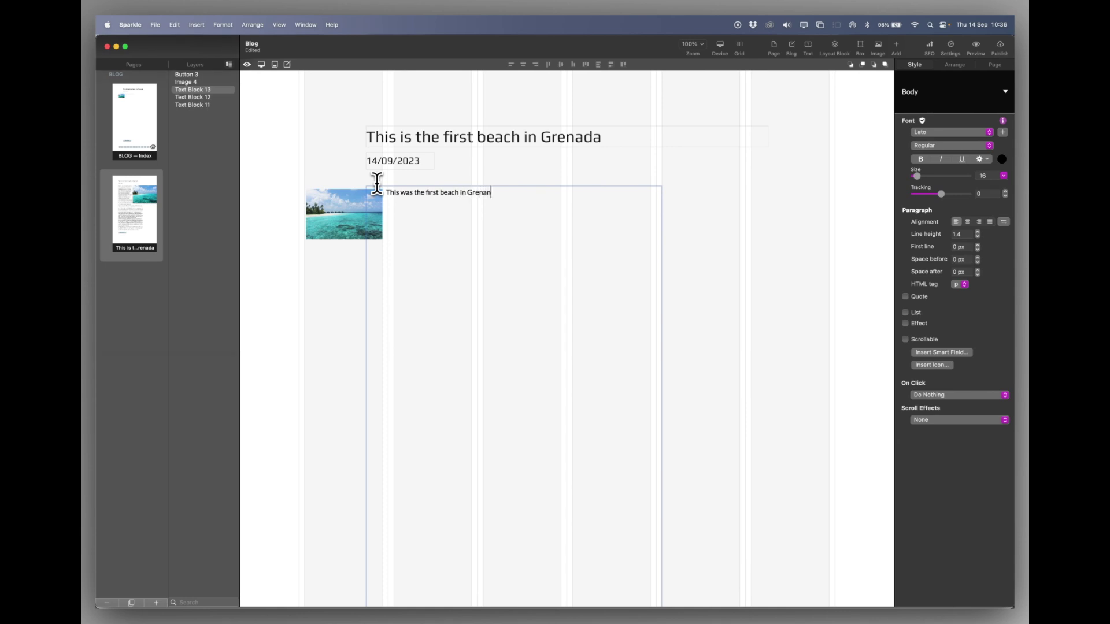
{"action": "type", "text": "beach in Grenanda."}
{"action": "key", "text": "BackSpace"}
{"action": "key", "text": "BackSpace"}
Delete the summary's Back to Blog Index button and shorten the text box to one line
{"action": "left_click", "coordinate": [688, 260]}
{"action": "scroll", "coordinate": [688, 260], "scroll_direction": "down", "scroll_amount": 3}
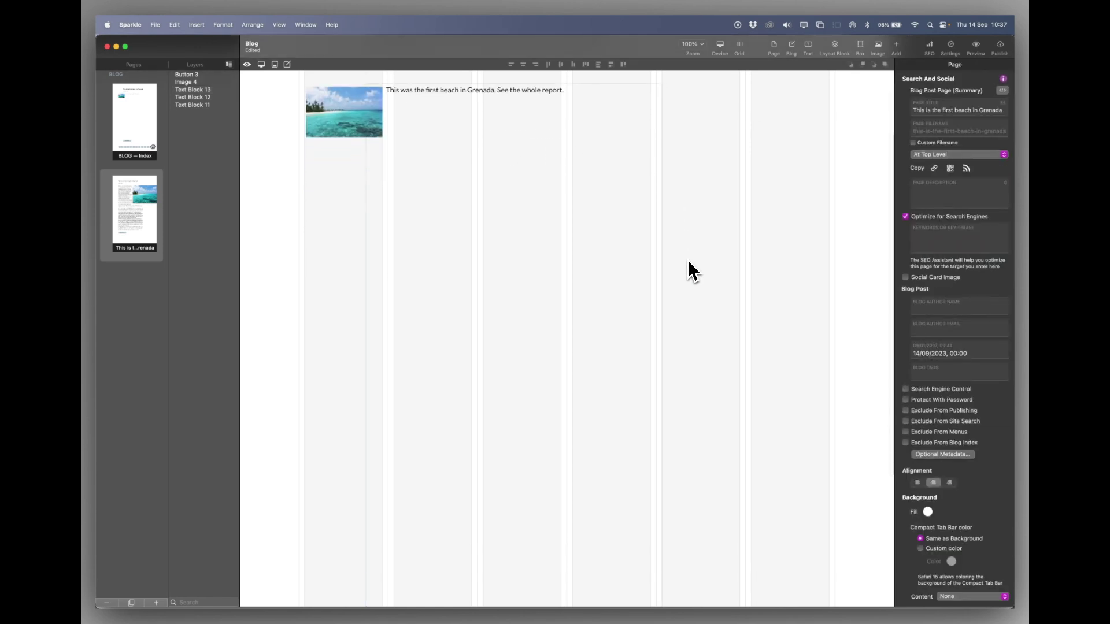
{"action": "scroll", "coordinate": [688, 259], "scroll_direction": "down", "scroll_amount": 2}
{"action": "left_click", "coordinate": [421, 531]}
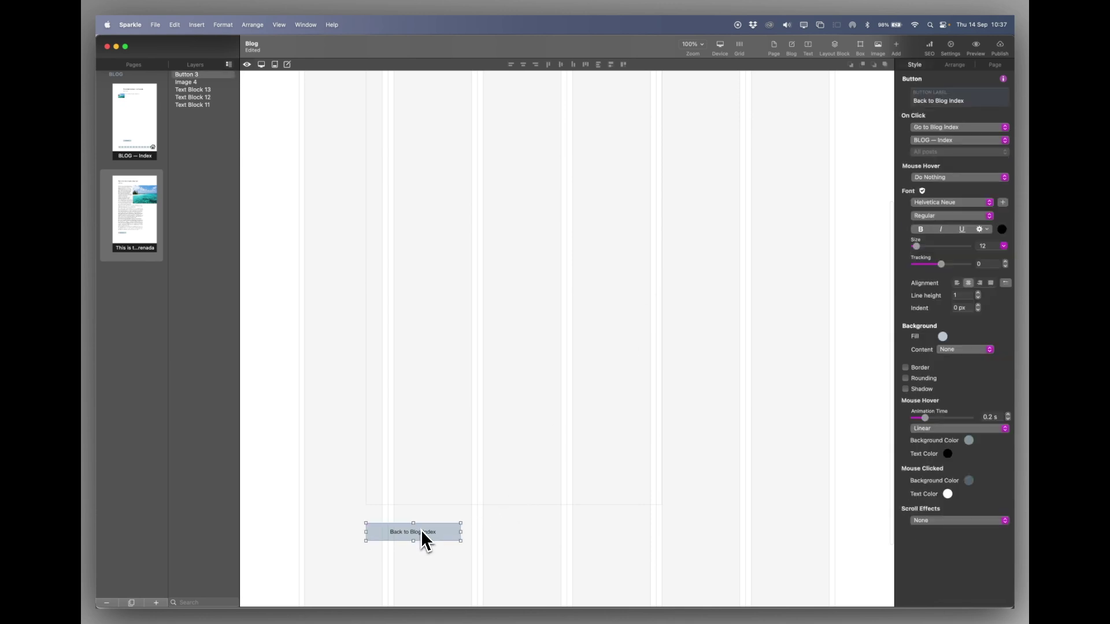
{"action": "key", "text": "Delete"}
{"action": "left_click", "coordinate": [511, 504]}
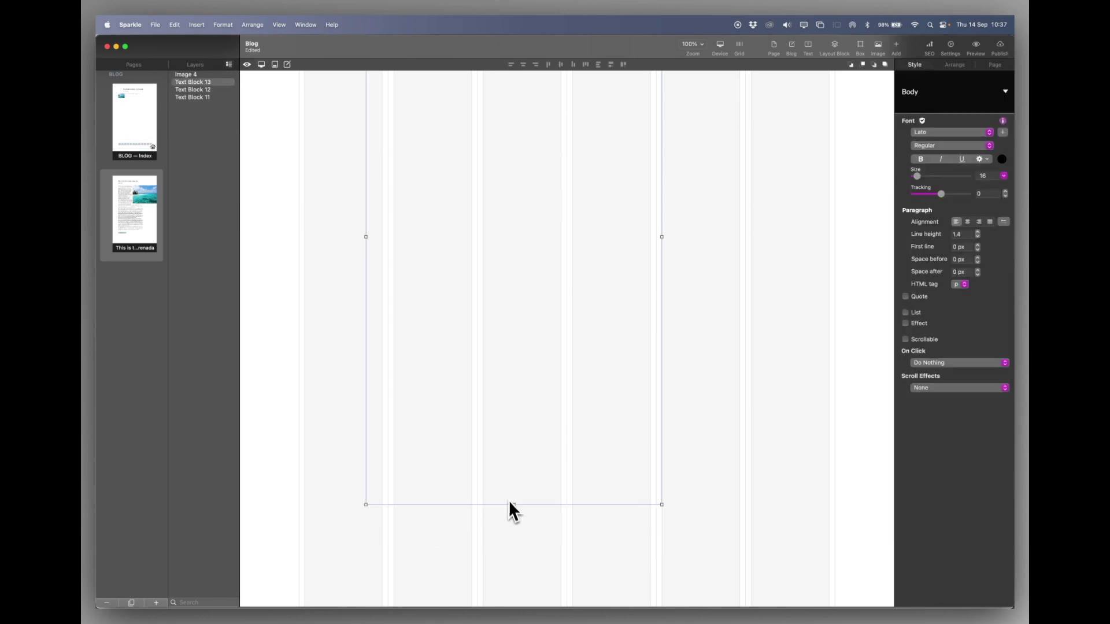
{"action": "left_click", "coordinate": [515, 506]}
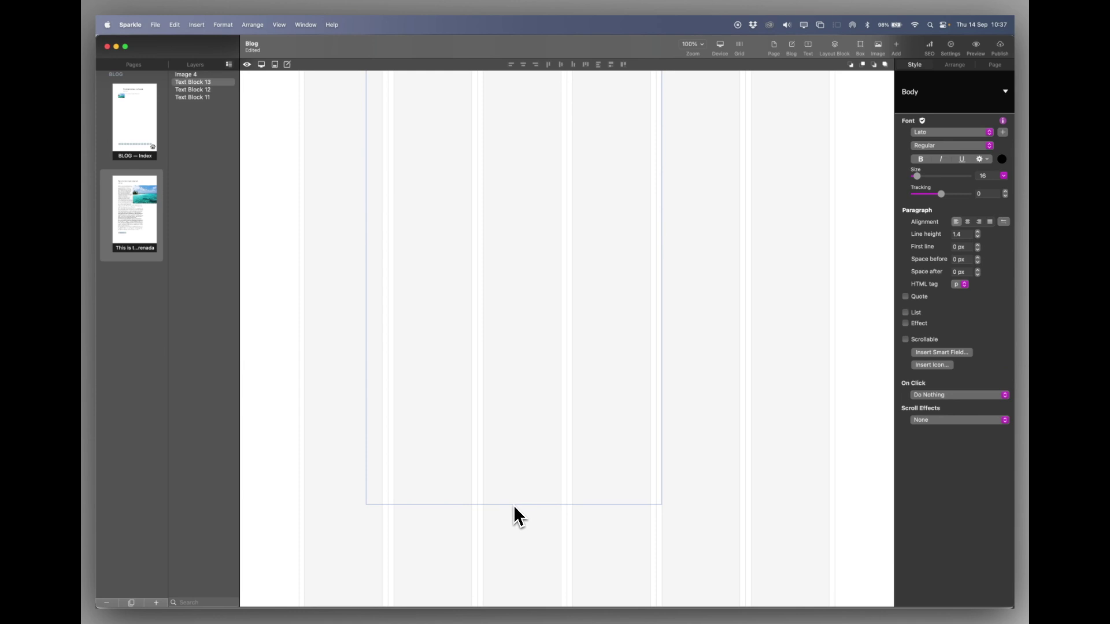
{"action": "left_click_drag", "start_coordinate": [513, 505], "coordinate": [495, 92]}
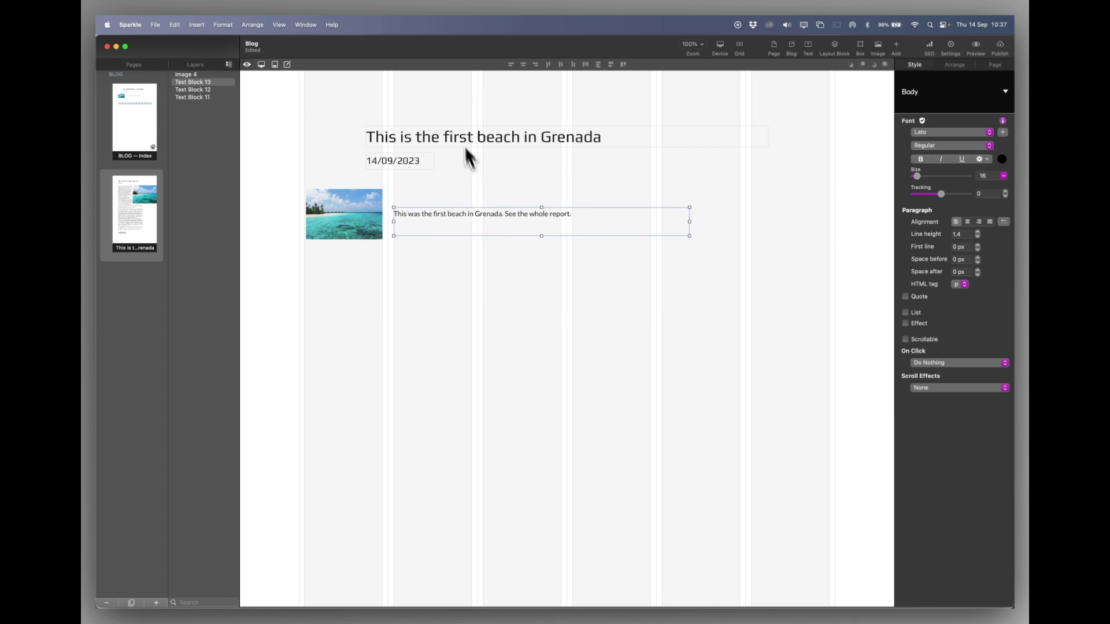
Align the title and date with the image, then nudge image and summary text up two pixels
{"action": "left_click", "coordinate": [449, 133]}
{"action": "left_click", "coordinate": [416, 165], "text": "shift"}
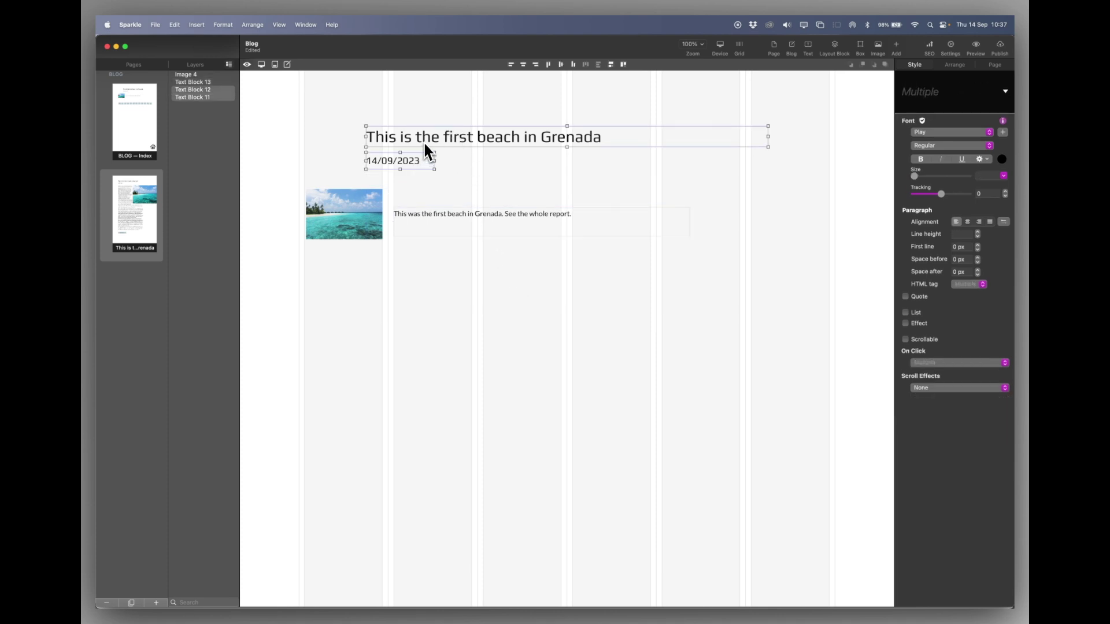
{"action": "left_click_drag", "start_coordinate": [425, 143], "coordinate": [366, 137]}
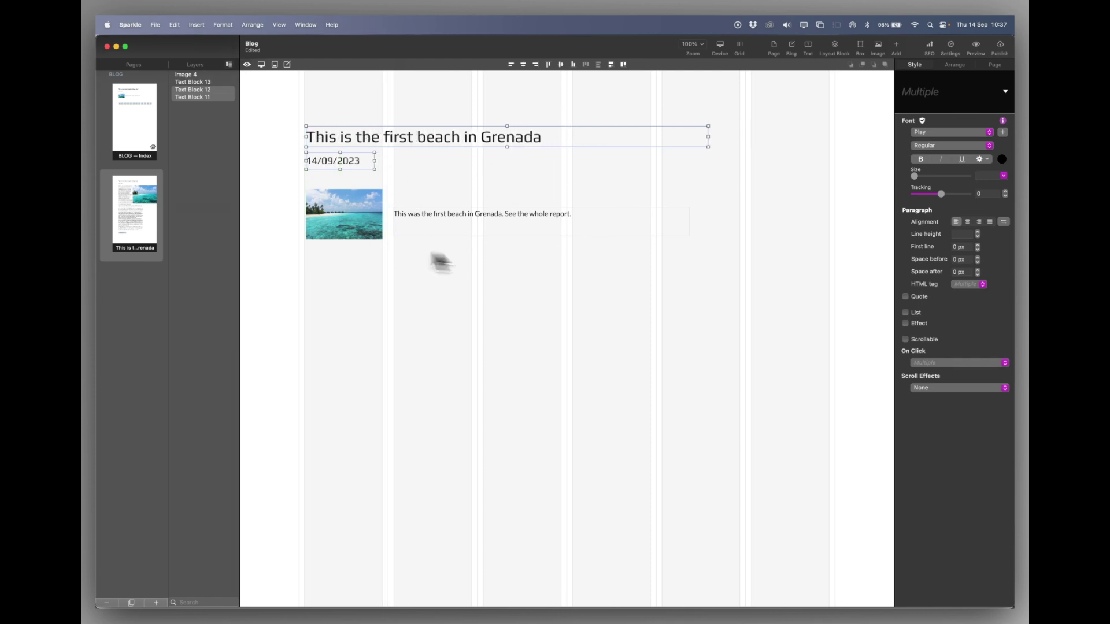
{"action": "left_click", "coordinate": [369, 203]}
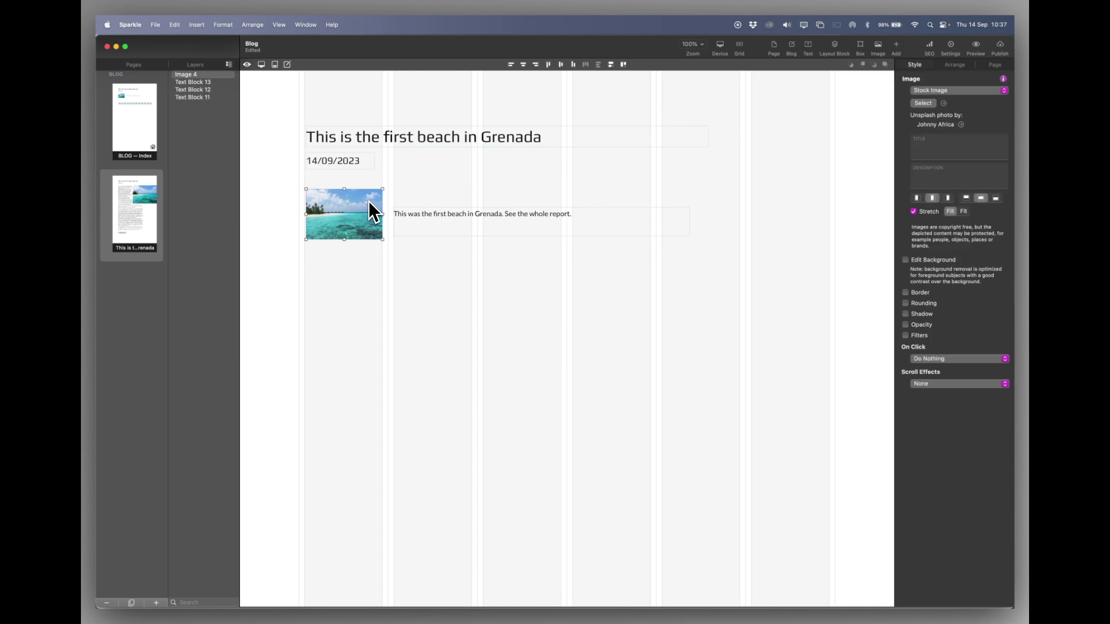
{"action": "left_click", "coordinate": [444, 222], "text": "shift"}
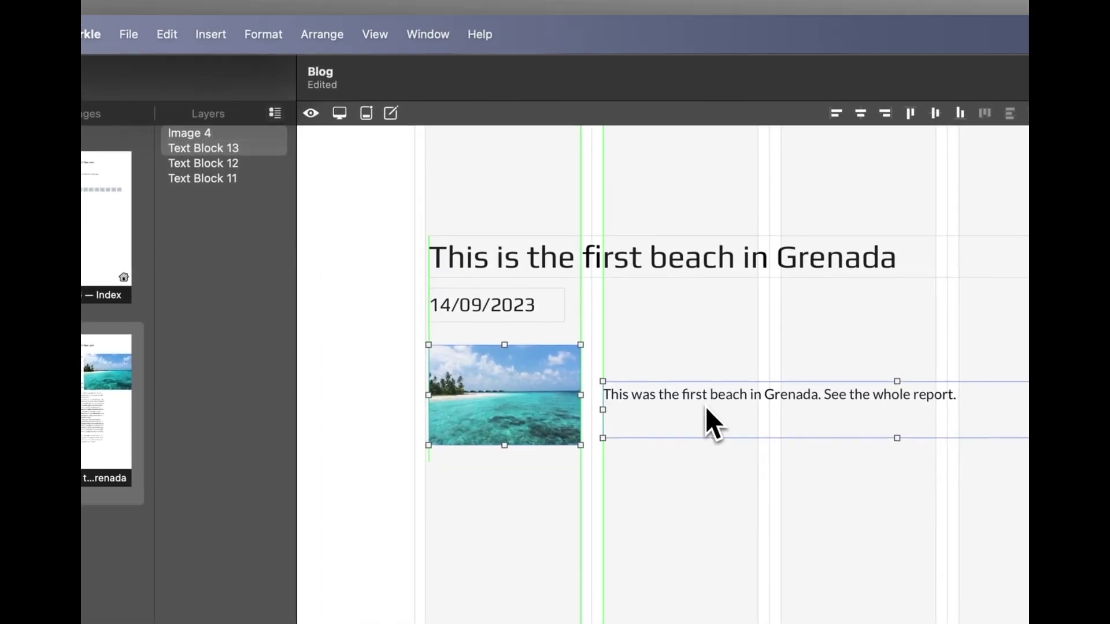
{"action": "key", "text": "Up"}
{"action": "key", "text": "Up"}
{"action": "key", "text": "Up"}
{"action": "key", "text": "Up"}
{"action": "key", "text": "Up"}
{"action": "key", "text": "Up"}
{"action": "key", "text": "Up"}
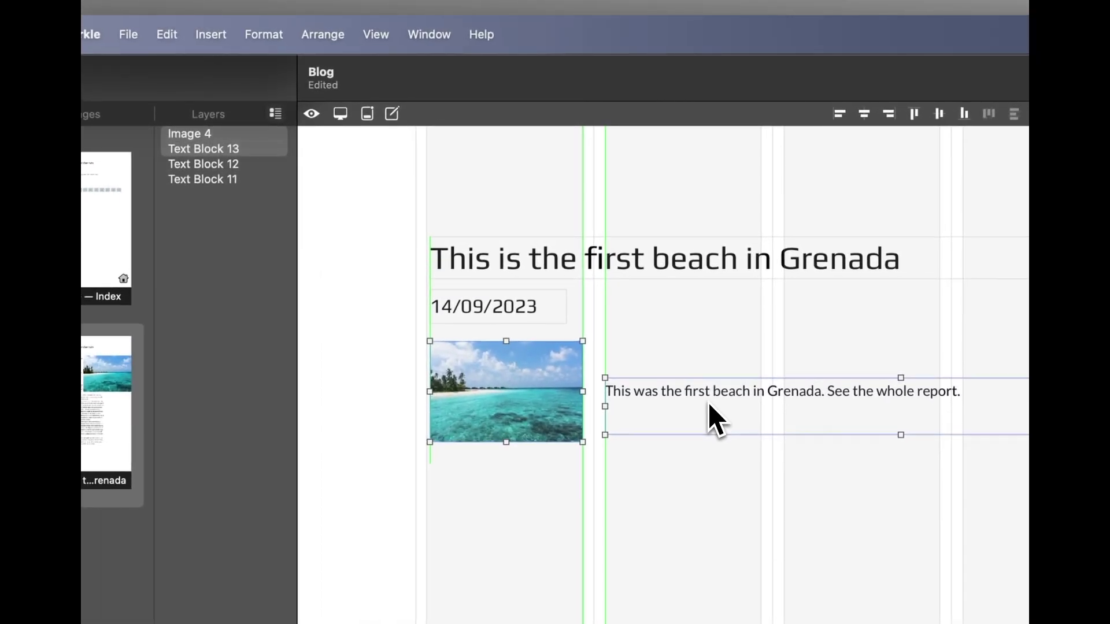
{"action": "key", "text": "Up"}
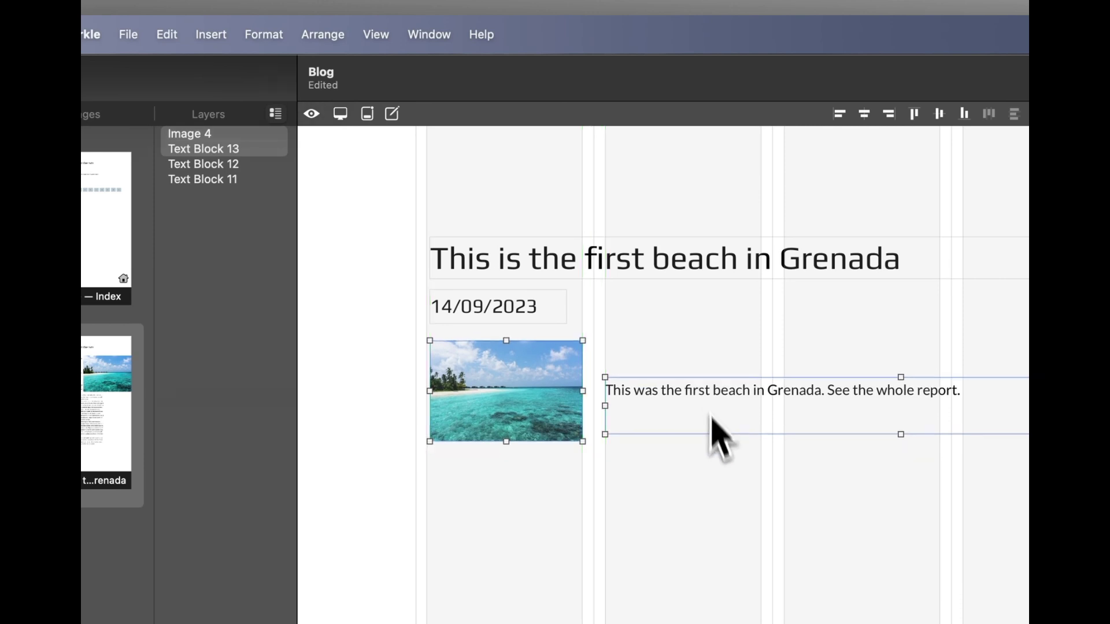
{"action": "left_click", "coordinate": [728, 497]}
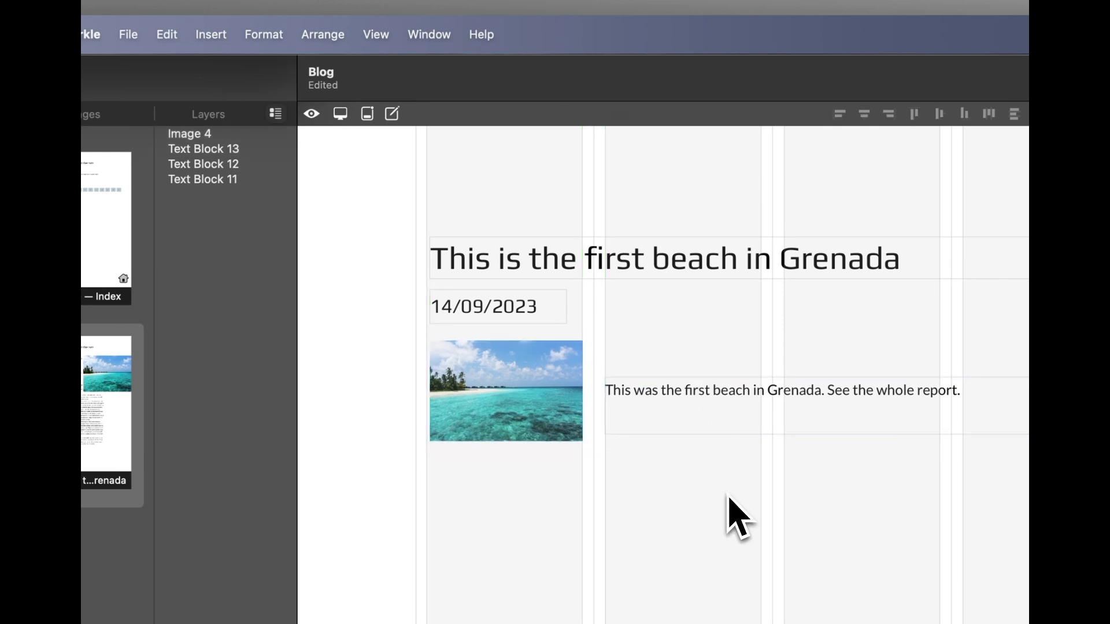
Return to the full blog post view and open the preview options
{"action": "left_click", "coordinate": [392, 114]}
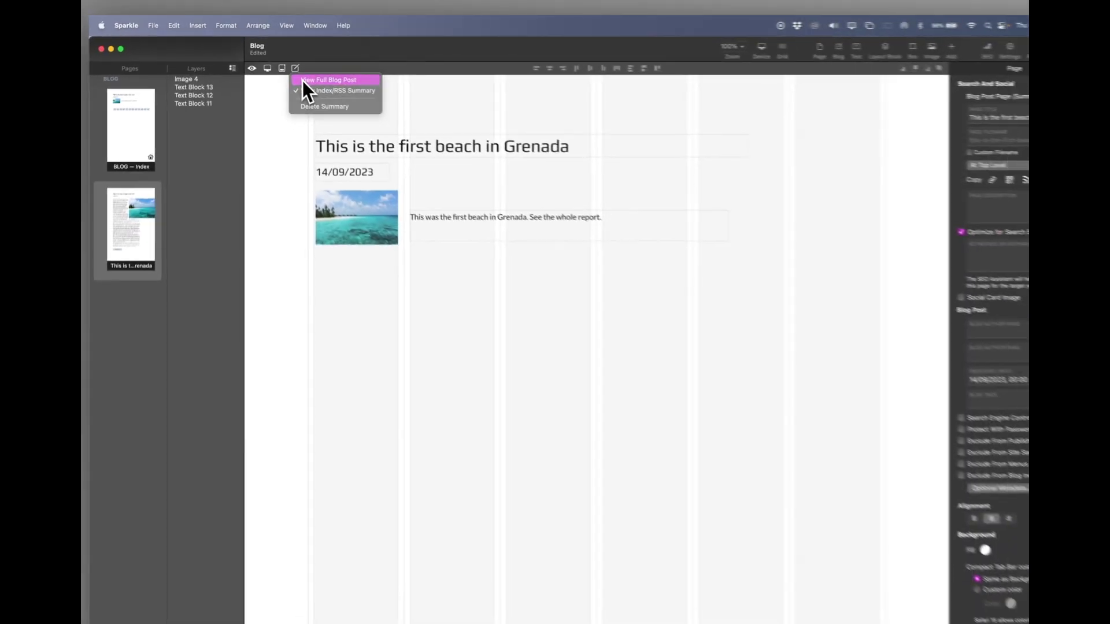
{"action": "left_click", "coordinate": [303, 80]}
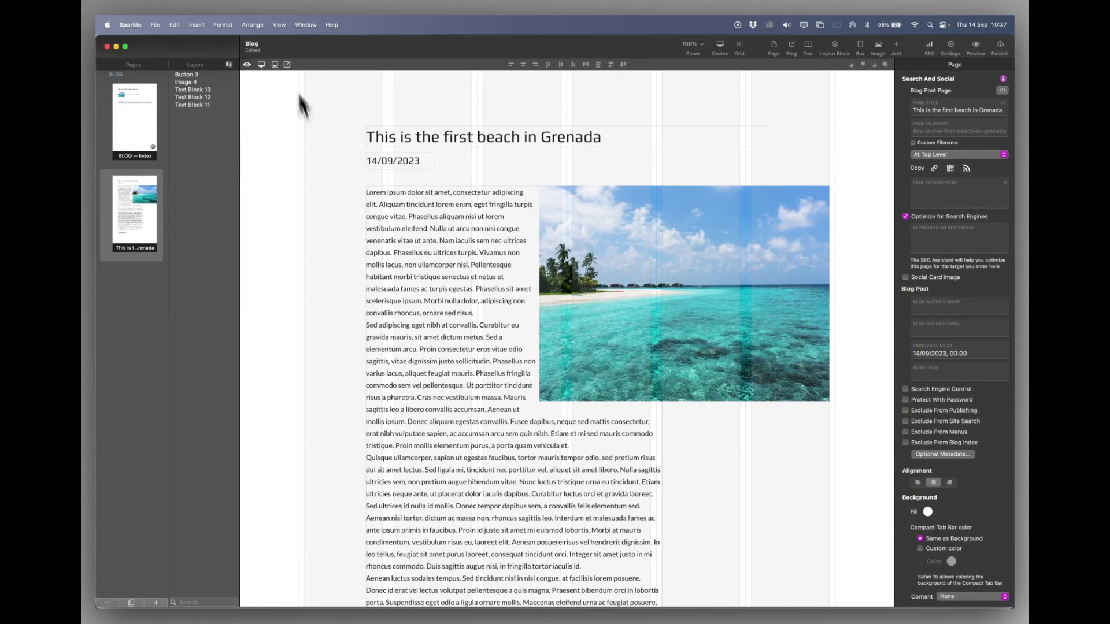
{"action": "scroll", "coordinate": [347, 328], "scroll_direction": "down", "scroll_amount": 10}
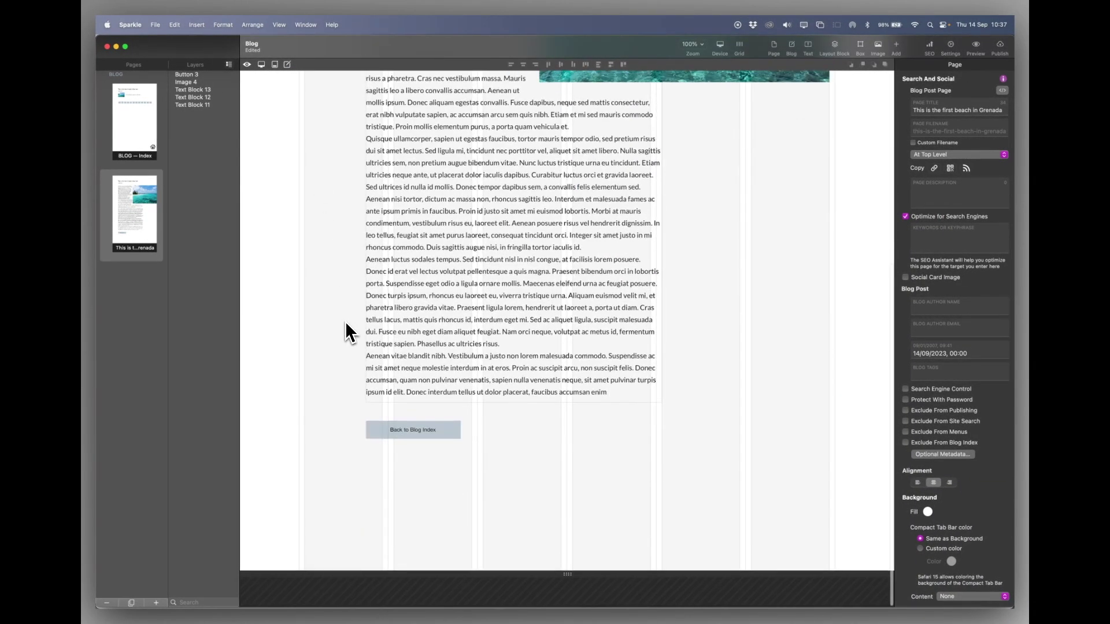
{"action": "scroll", "coordinate": [347, 328], "scroll_direction": "up", "scroll_amount": 10}
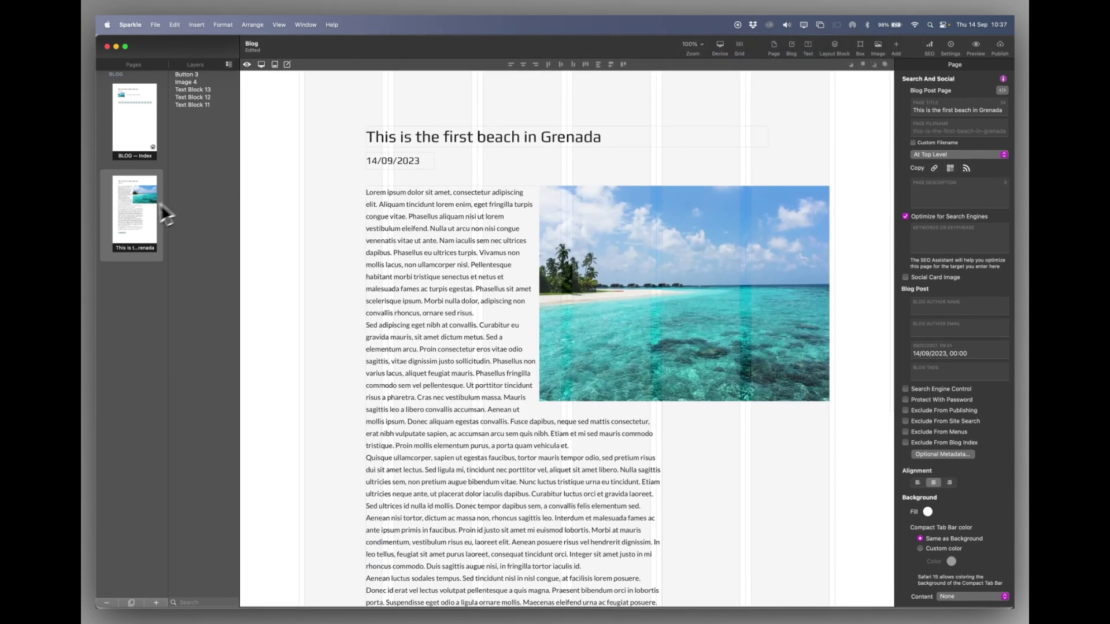
{"action": "left_click", "coordinate": [976, 46]}
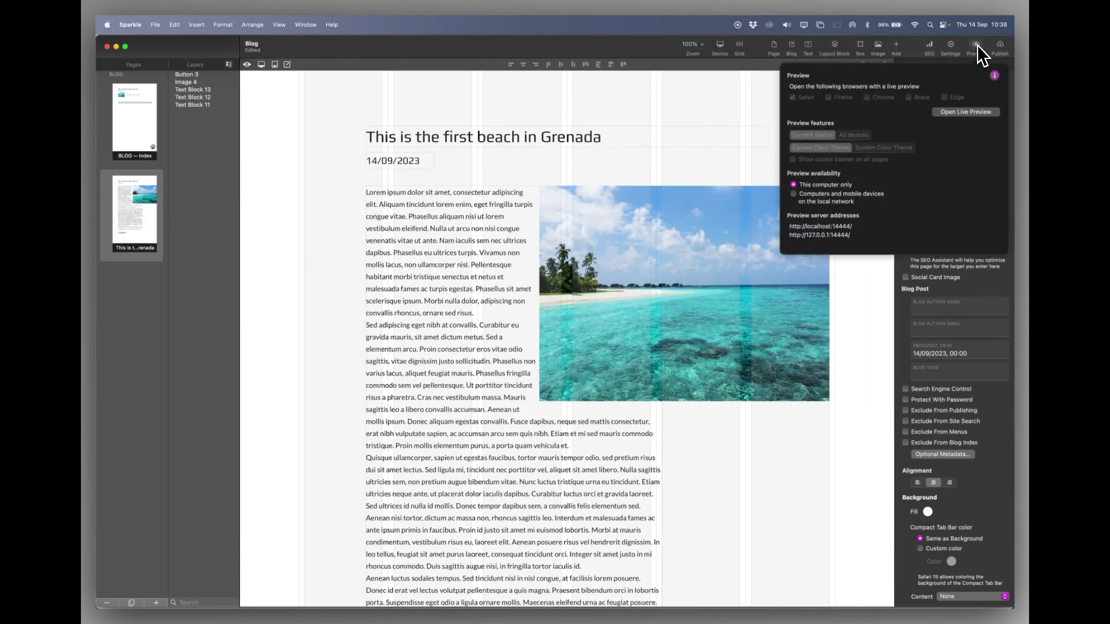
Open the live Safari preview, follow Back to Blog Index to the summary card, then return to Sparkle
{"action": "left_click", "coordinate": [959, 115]}
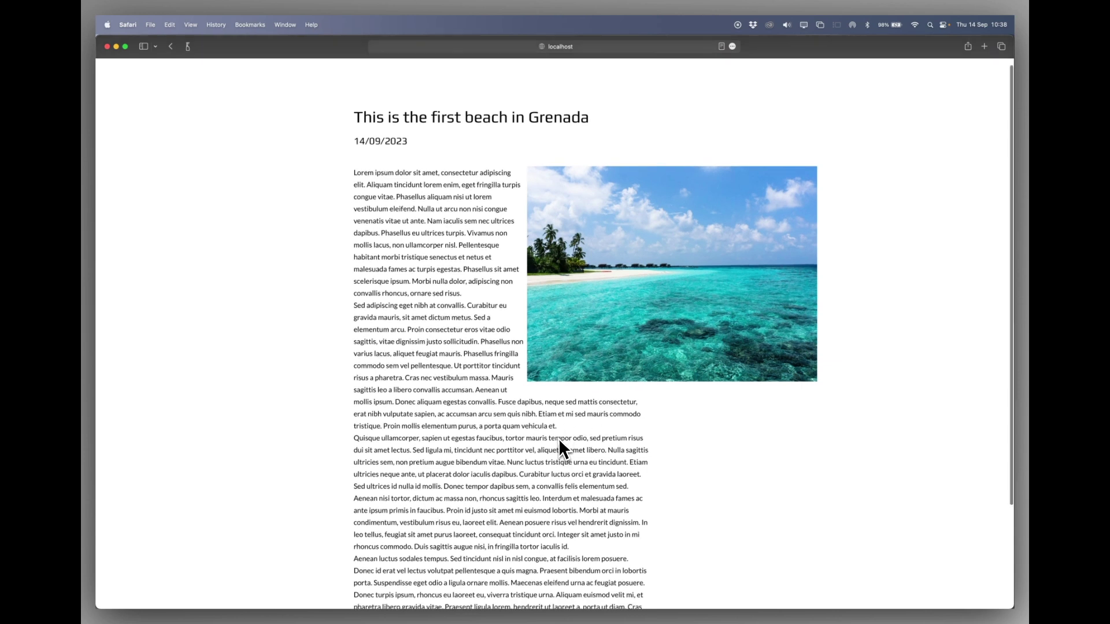
{"action": "scroll", "coordinate": [556, 442], "scroll_direction": "down", "scroll_amount": 5}
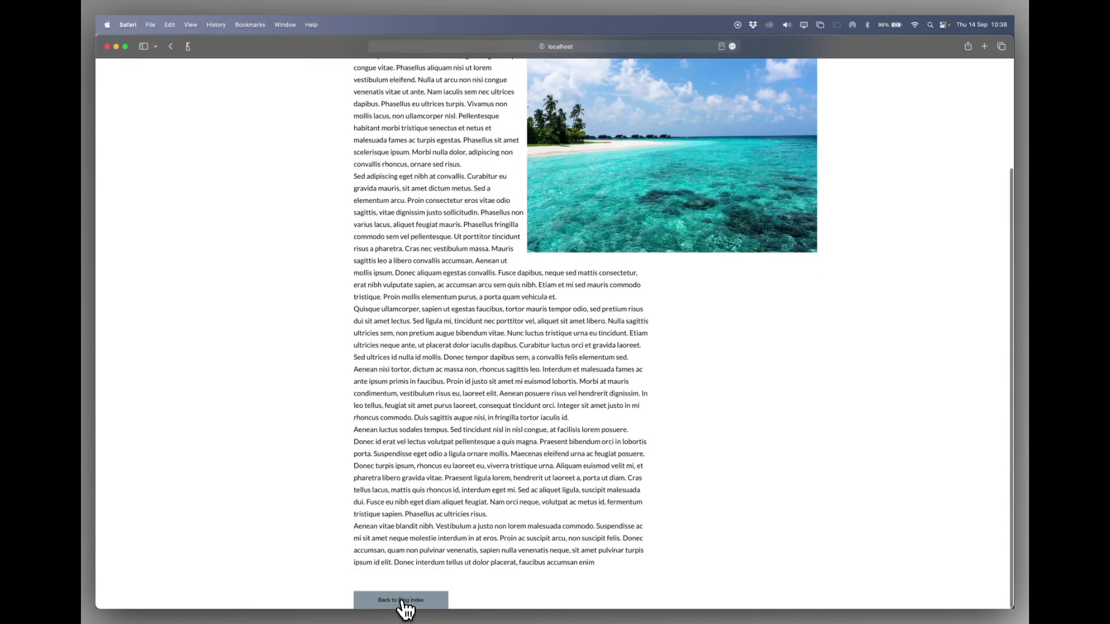
{"action": "left_click", "coordinate": [404, 601]}
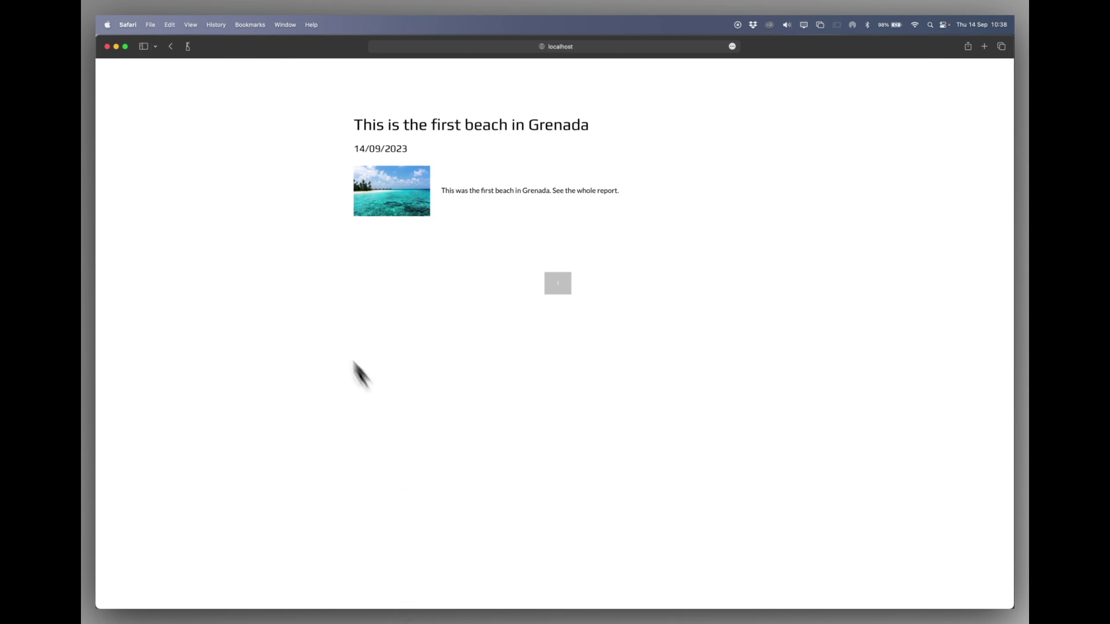
{"action": "key", "text": "super+Tab"}
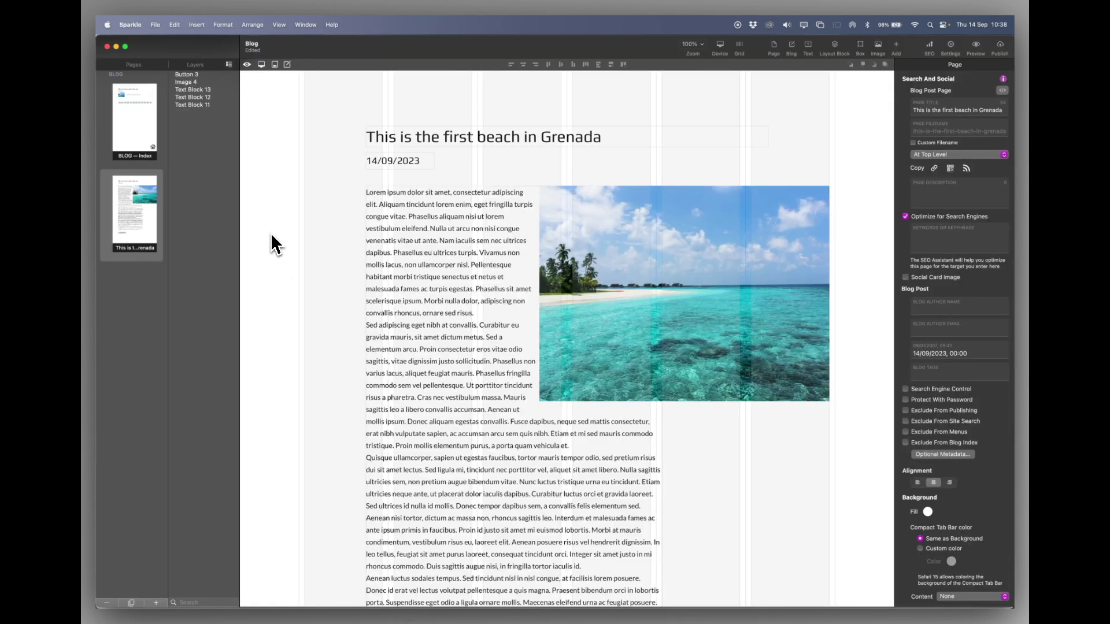
{"action": "scroll", "coordinate": [951, 564], "scroll_direction": "down", "scroll_amount": 2}
Set the page background to the built-in Rocky Wall pattern at scale 1.5
{"action": "left_click", "coordinate": [952, 590]}
{"action": "left_click", "coordinate": [954, 561]}
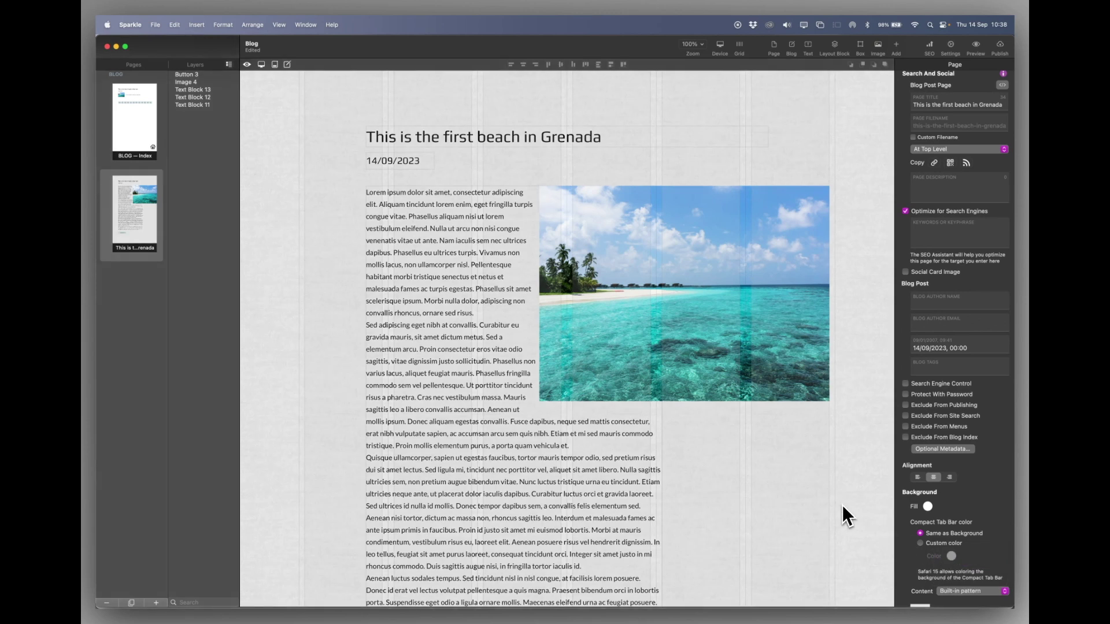
{"action": "scroll", "coordinate": [937, 570], "scroll_direction": "down", "scroll_amount": 3}
{"action": "left_click", "coordinate": [920, 549]}
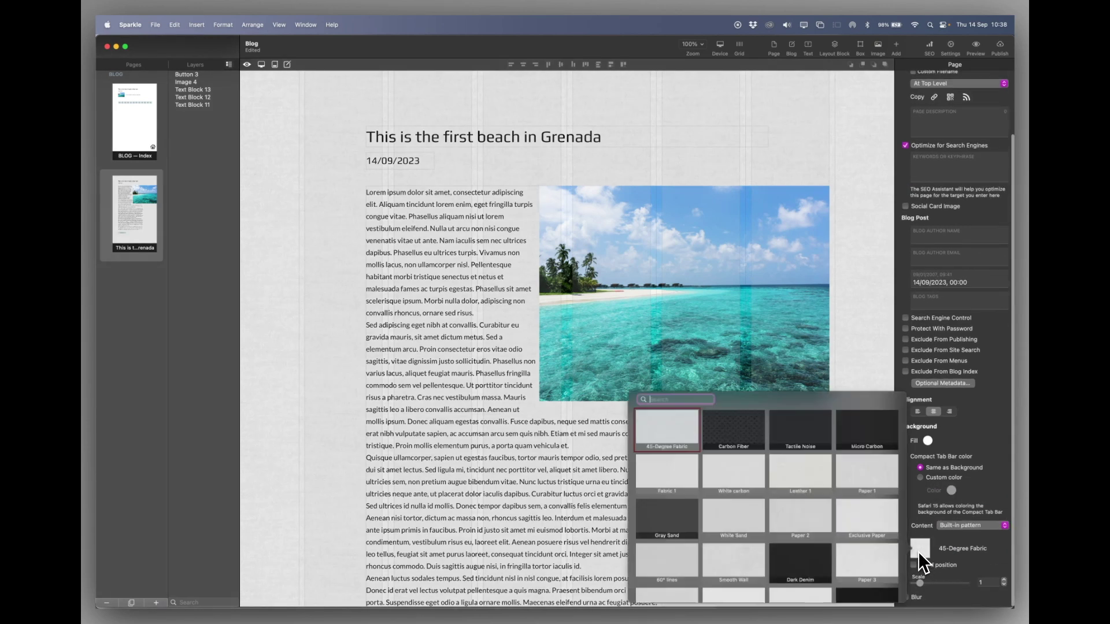
{"action": "scroll", "coordinate": [765, 515], "scroll_direction": "down", "scroll_amount": 2}
{"action": "scroll", "coordinate": [764, 515], "scroll_direction": "down", "scroll_amount": 1}
{"action": "left_click", "coordinate": [677, 562]}
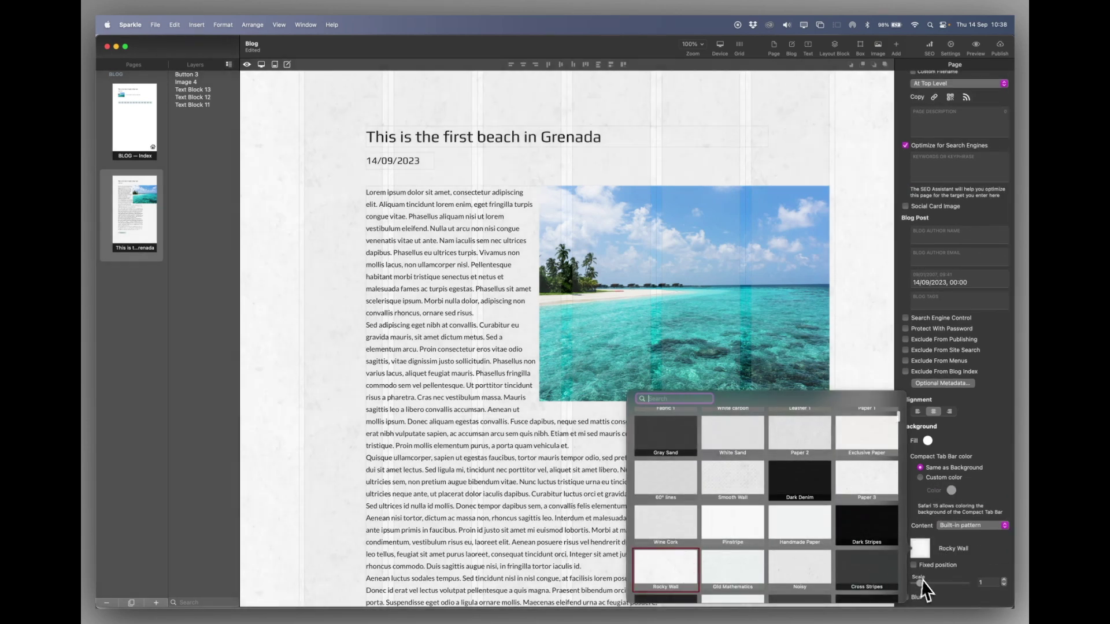
{"action": "left_click_drag", "start_coordinate": [922, 584], "coordinate": [924, 584]}
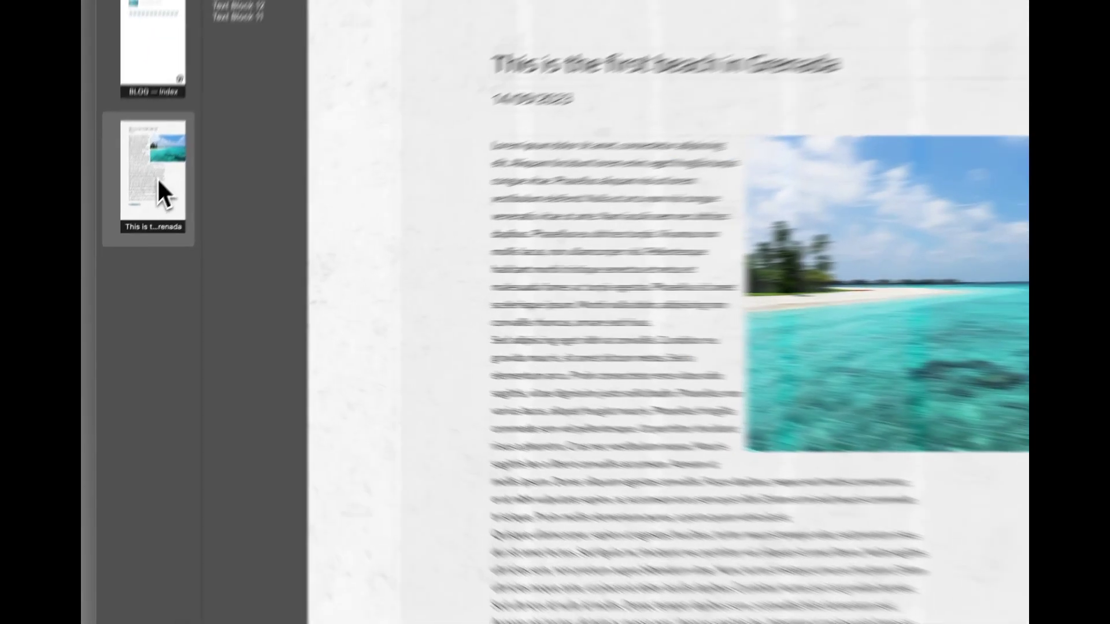
Duplicate the Grenada post page, creating 'This is the first beach in Grenada 1'
{"action": "left_click", "coordinate": [139, 216]}
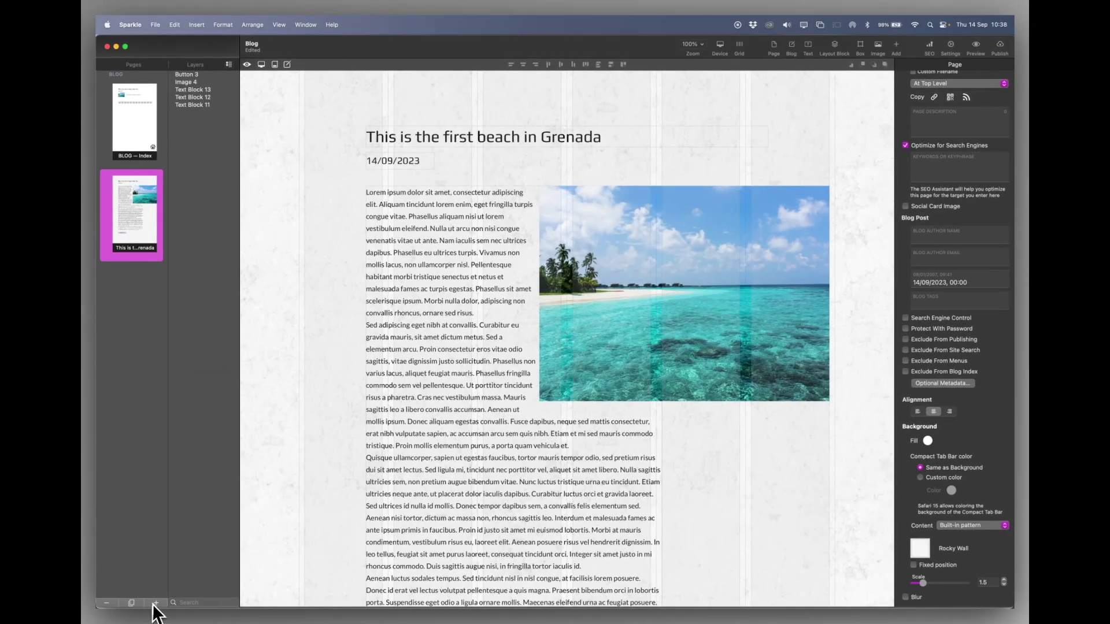
{"action": "left_click", "coordinate": [131, 604]}
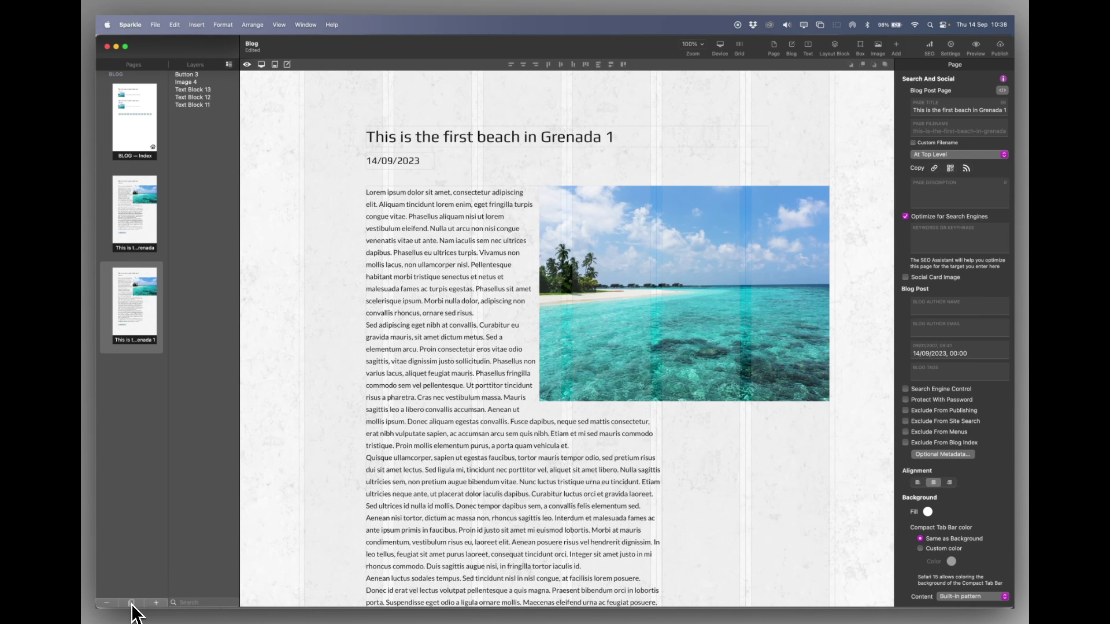
{"action": "key", "text": "BackSpace"}
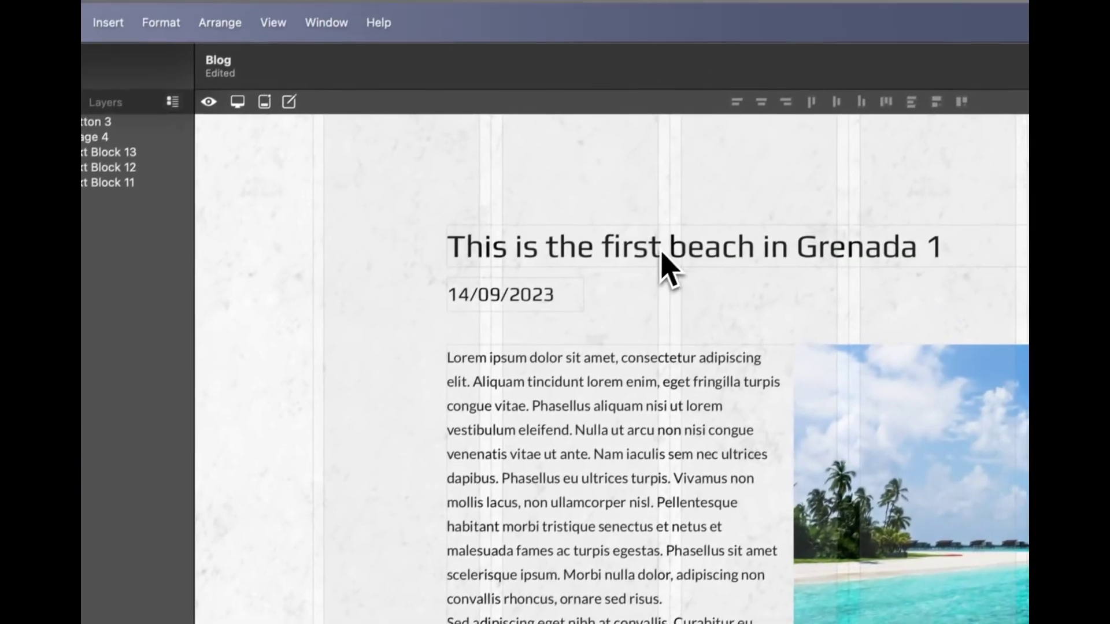
Retitle the duplicated post 'This is the second beach in Grenada'
{"action": "left_click", "coordinate": [662, 265]}
{"action": "left_click", "coordinate": [581, 268]}
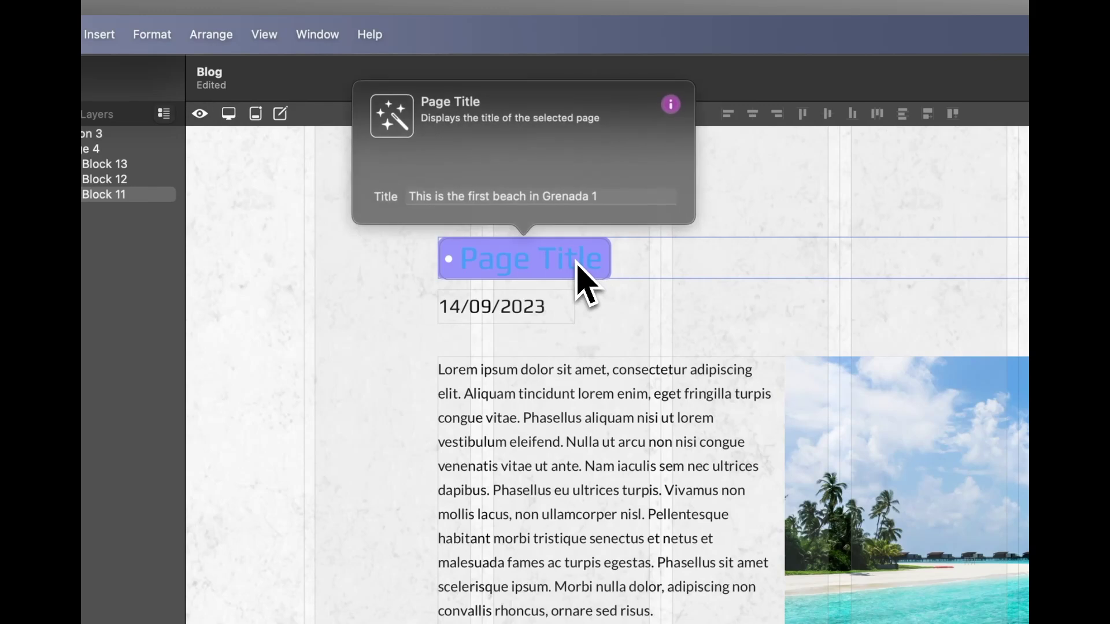
{"action": "left_click", "coordinate": [472, 197]}
{"action": "key", "text": "BackSpace"}
{"action": "key", "text": "BackSpace"}
{"action": "type", "text": "second"}
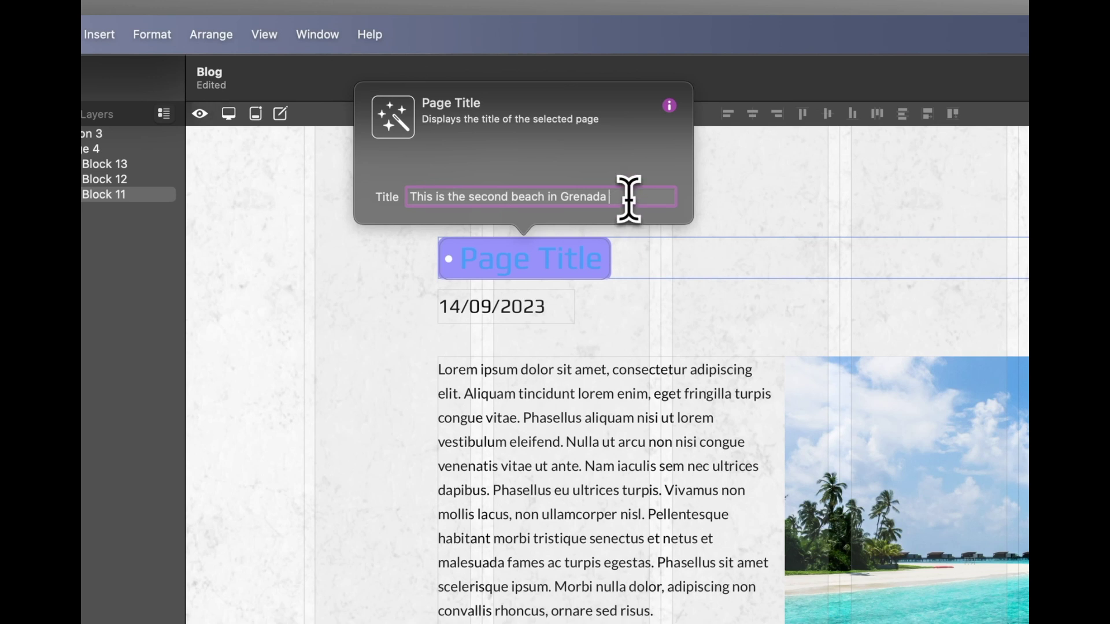
Change the blog post date to 16/09/2023
{"action": "left_click", "coordinate": [494, 312]}
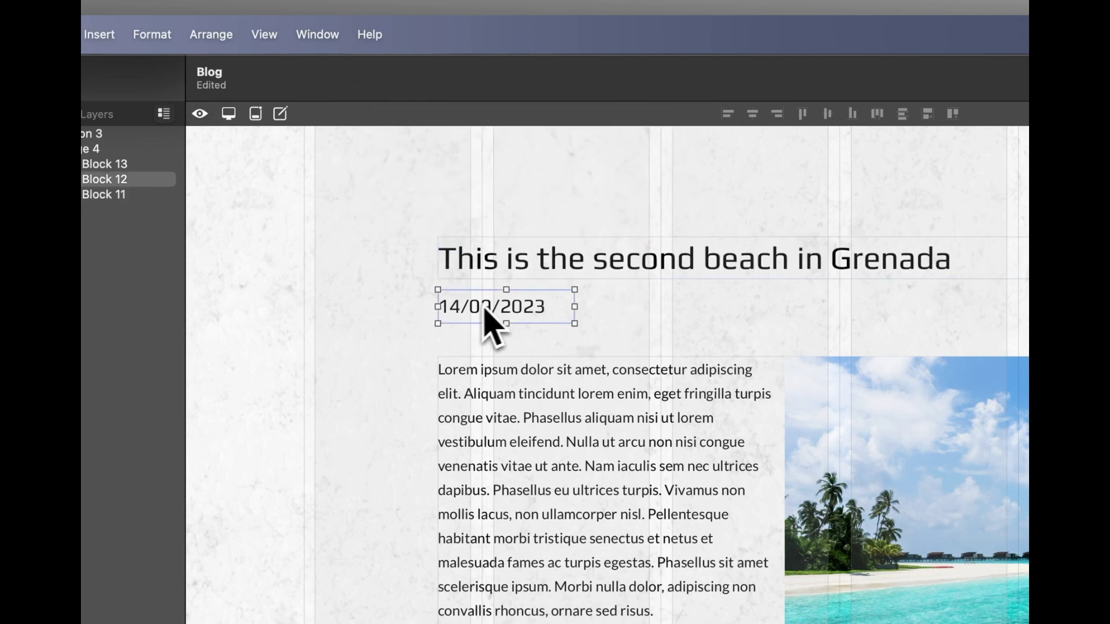
{"action": "double_click", "coordinate": [478, 316]}
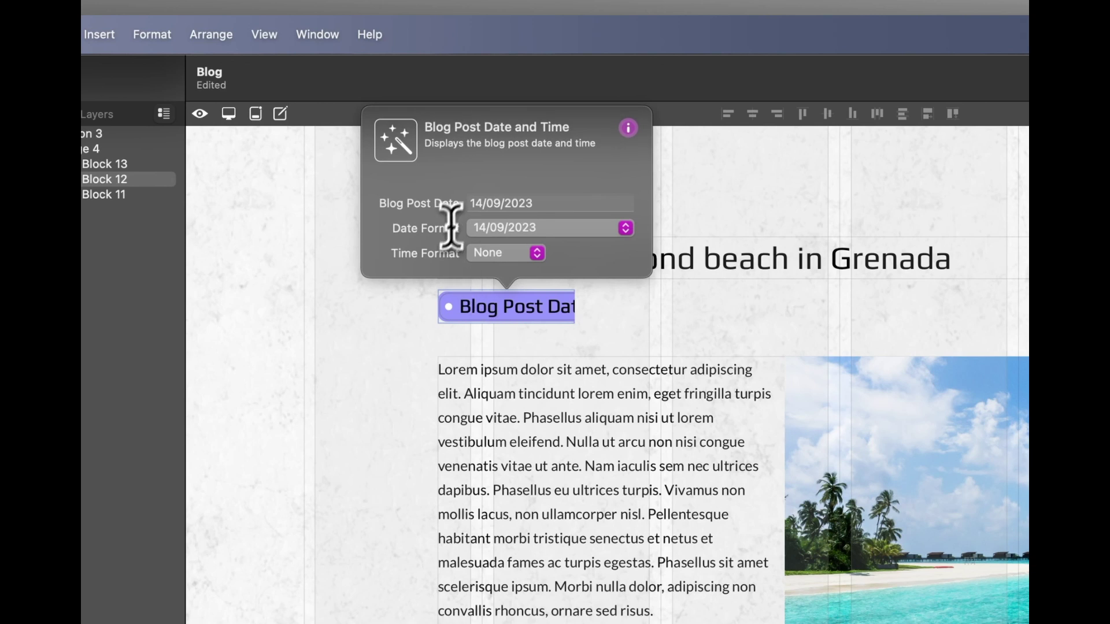
{"action": "double_click", "coordinate": [480, 203]}
{"action": "type", "text": "16"}
{"action": "left_click", "coordinate": [671, 314]}
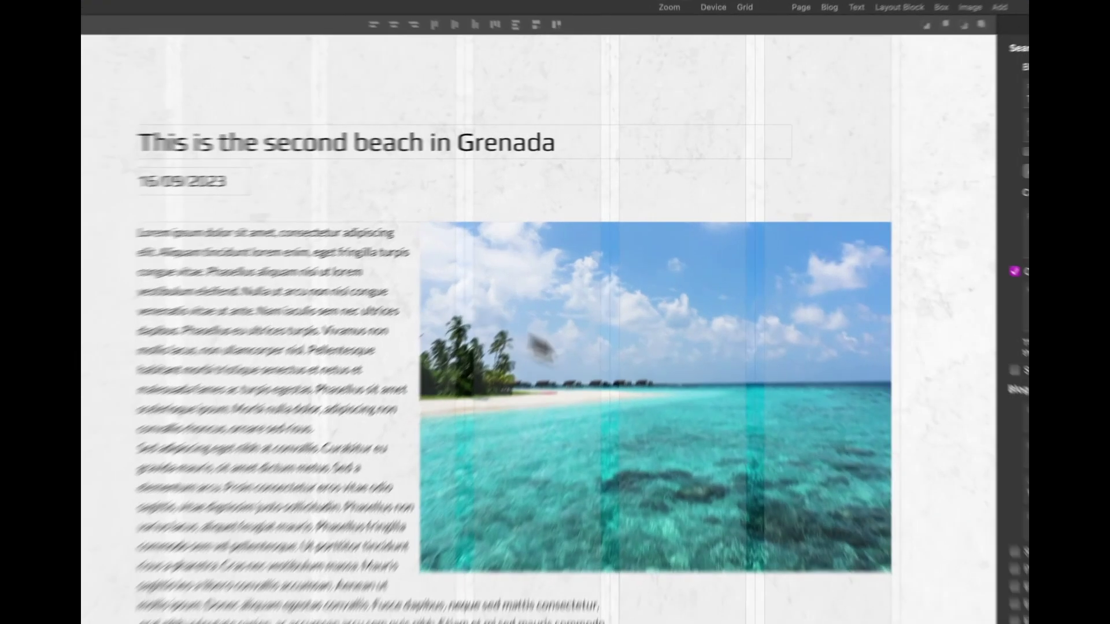
Replace the second post's picture with an aerial beach stock photo and reselect its page
{"action": "left_click", "coordinate": [699, 277]}
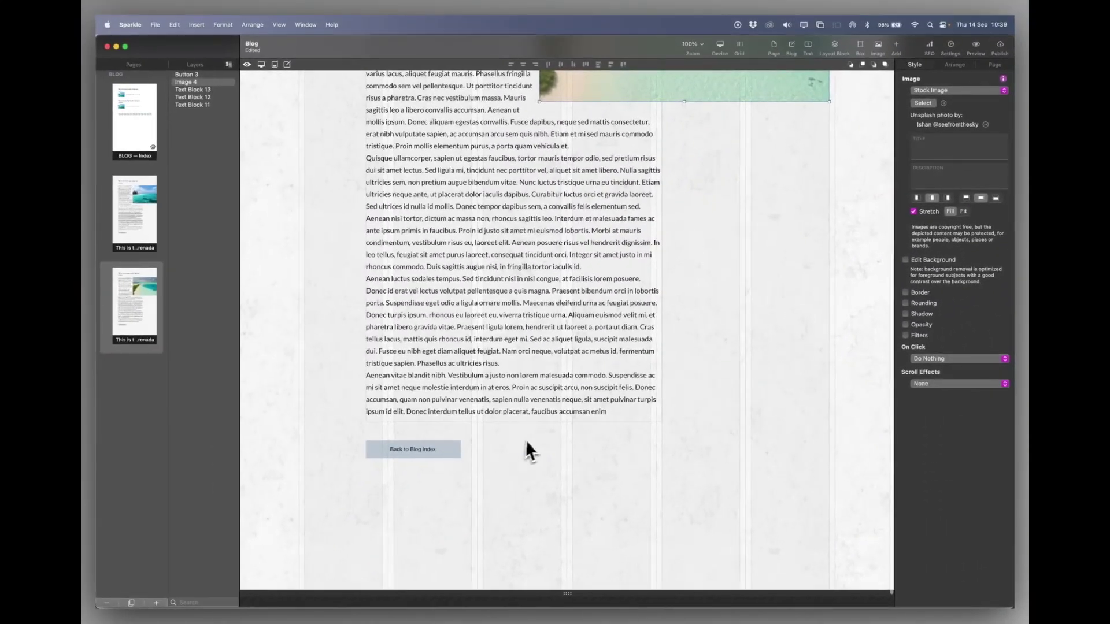
{"action": "scroll", "coordinate": [528, 439], "scroll_direction": "up", "scroll_amount": 5}
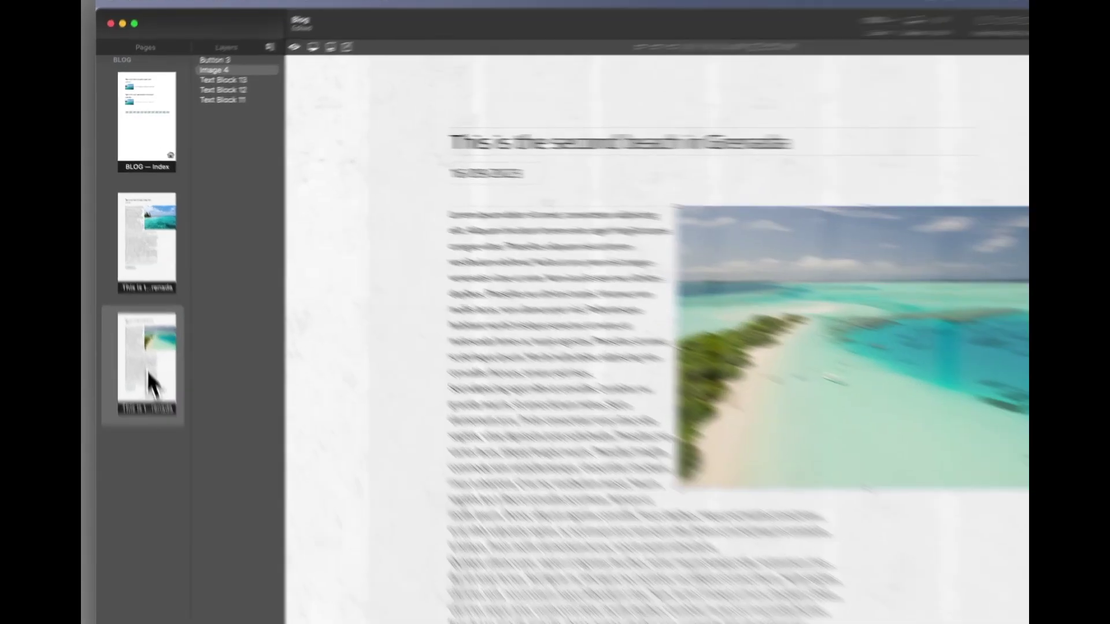
{"action": "left_click", "coordinate": [118, 334]}
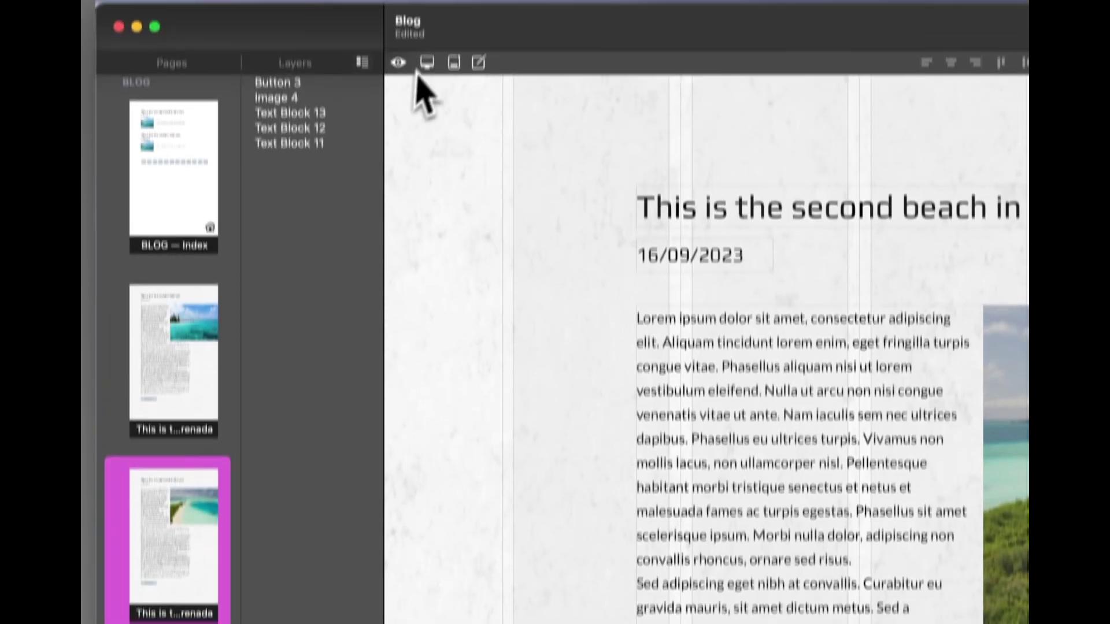
{"action": "left_click", "coordinate": [478, 60]}
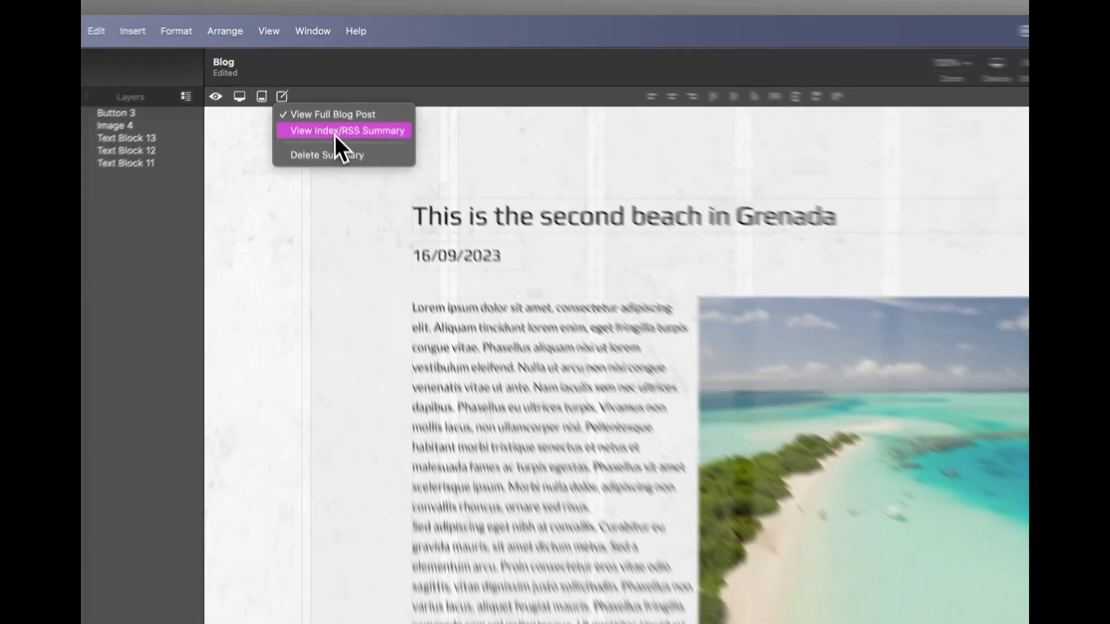
In the Index/RSS Summary view, give the summary the aerial beach stock photo
{"action": "left_click", "coordinate": [324, 86]}
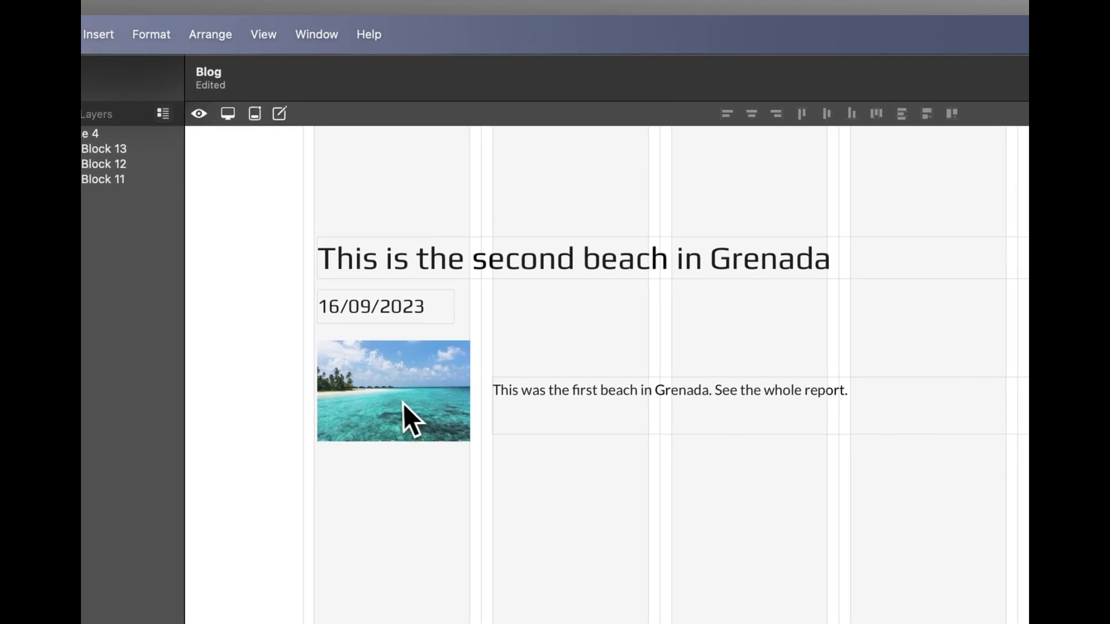
{"action": "left_click", "coordinate": [409, 419]}
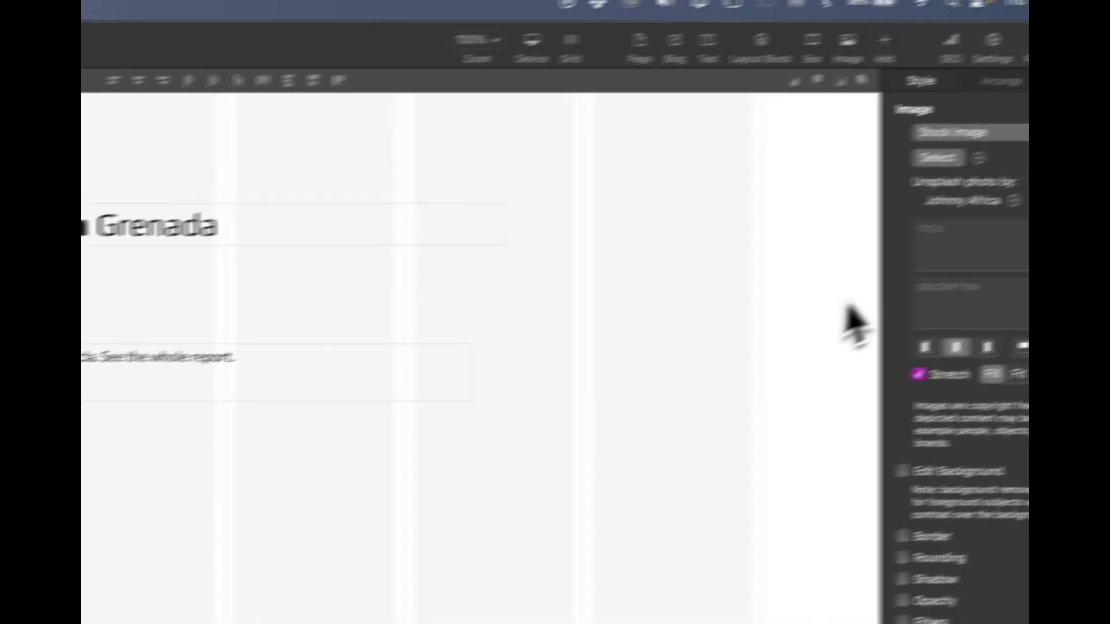
{"action": "left_click", "coordinate": [1109, 190]}
{"action": "left_click", "coordinate": [640, 215]}
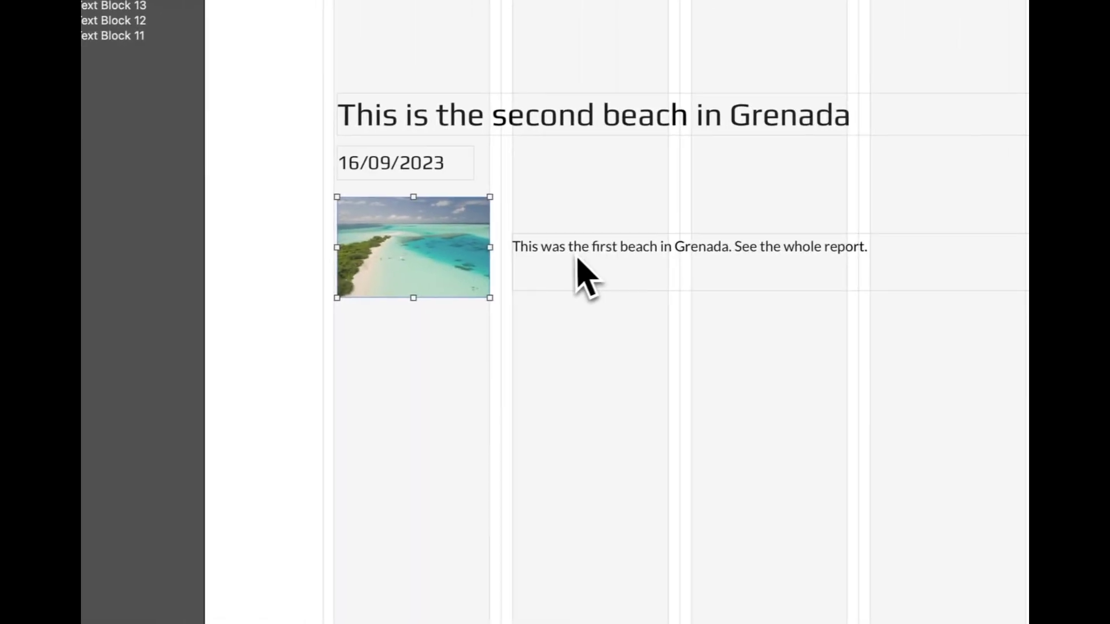
Change the summary text's 'first' to 'second' so it reads 'This was the second beach in Grenada.'
{"action": "left_click", "coordinate": [610, 249]}
{"action": "left_click", "coordinate": [610, 249]}
{"action": "double_click", "coordinate": [610, 248]}
{"action": "type", "text": "second"}
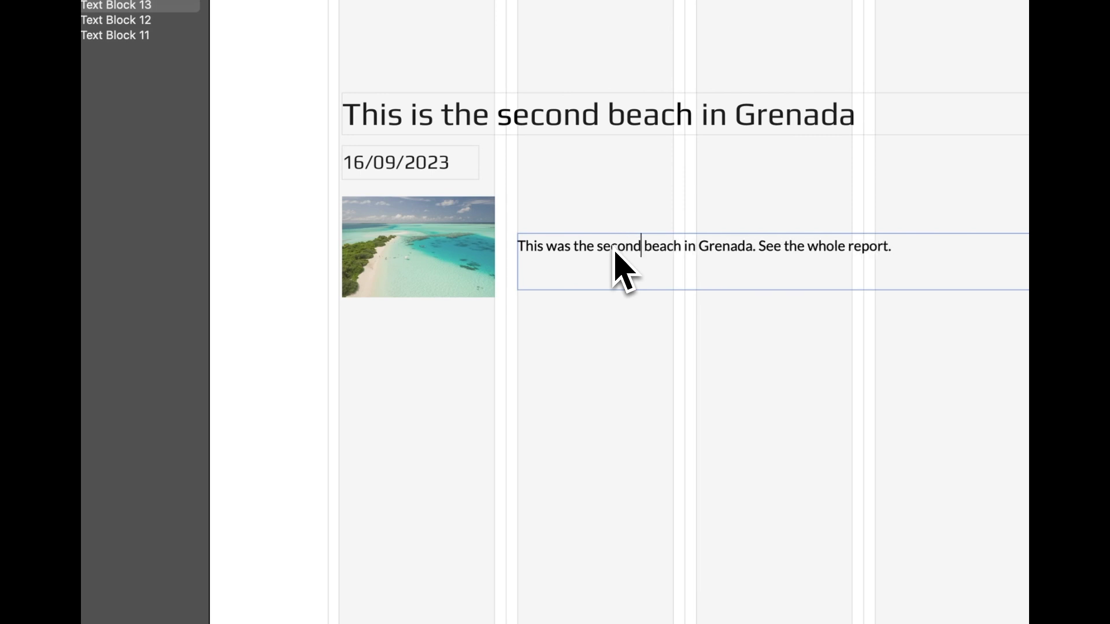
{"action": "left_click", "coordinate": [748, 388]}
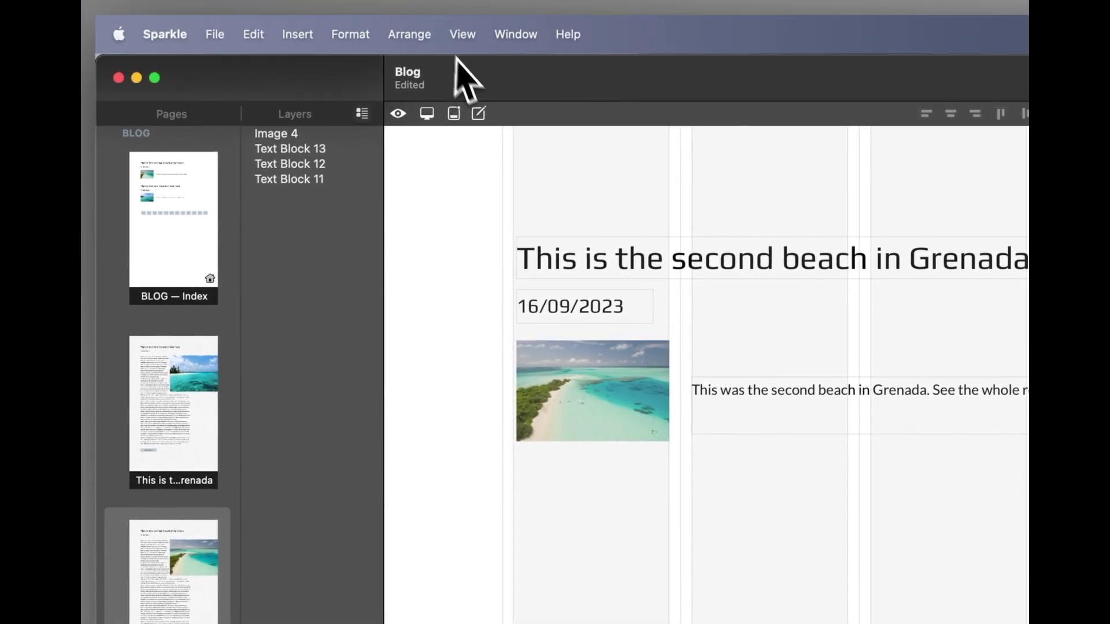
Return to the full blog post view and live-preview the BLOG Index page in Safari
{"action": "left_click", "coordinate": [478, 114]}
{"action": "left_click", "coordinate": [495, 141]}
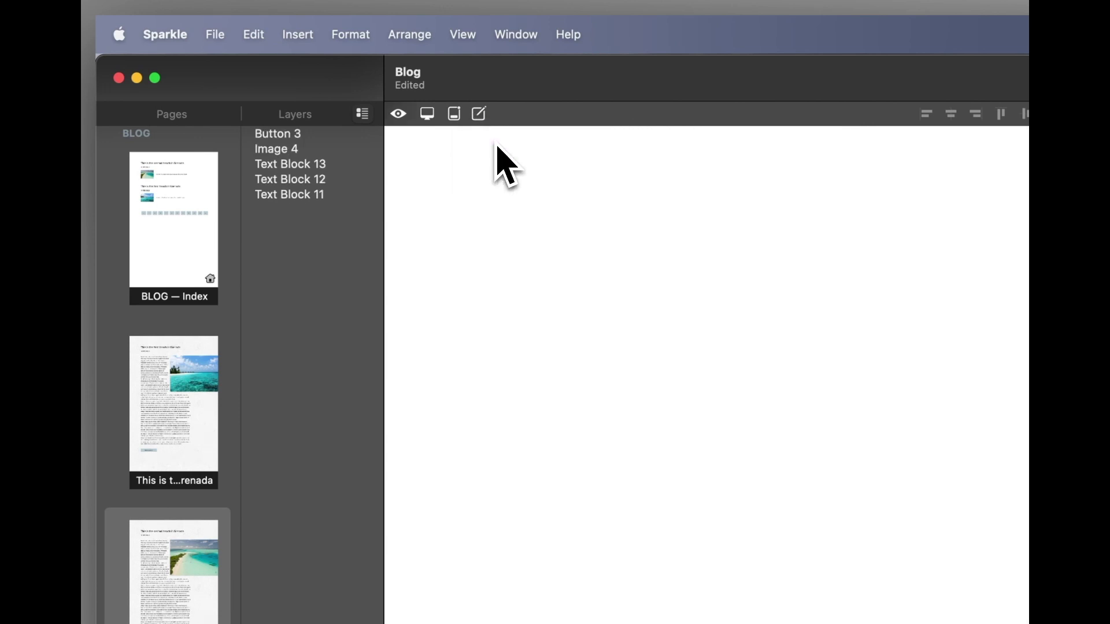
{"action": "left_click", "coordinate": [196, 257]}
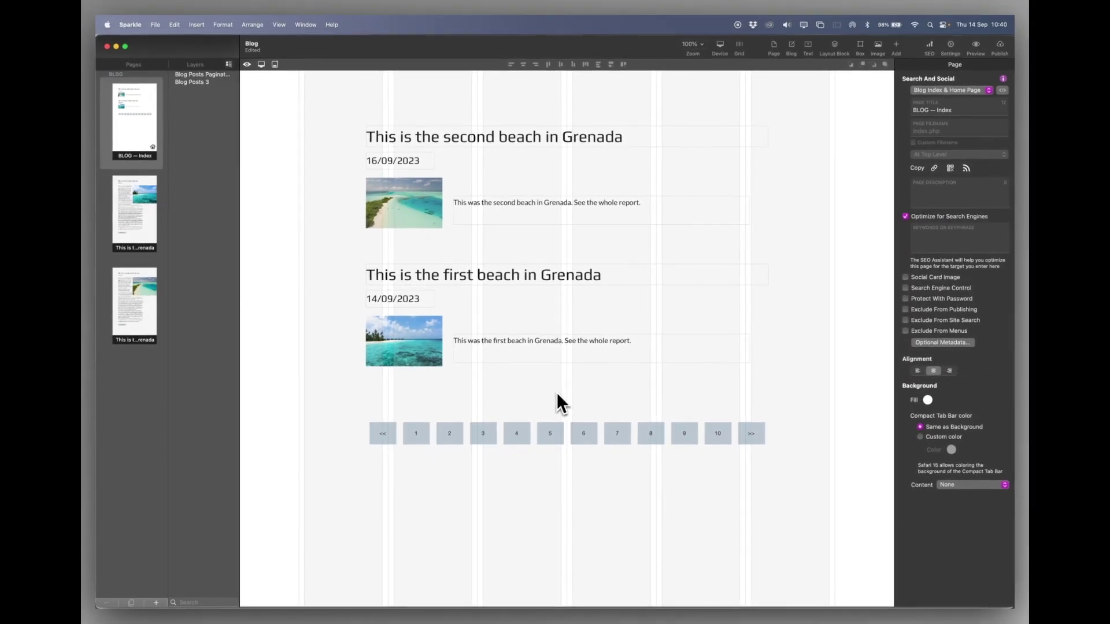
{"action": "left_click", "coordinate": [977, 46]}
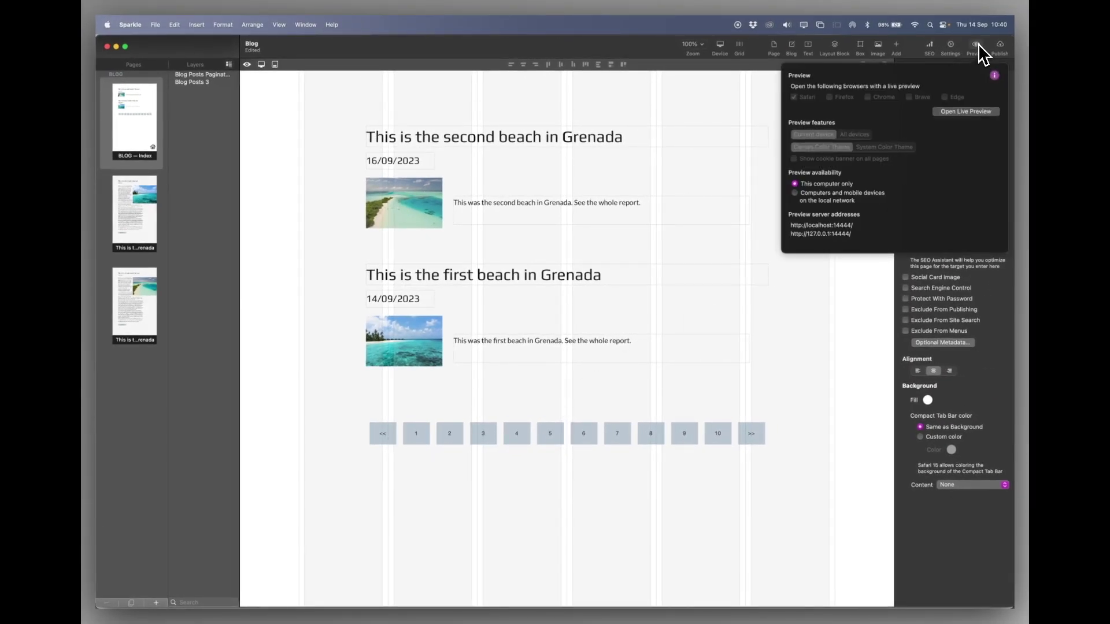
{"action": "left_click", "coordinate": [960, 111]}
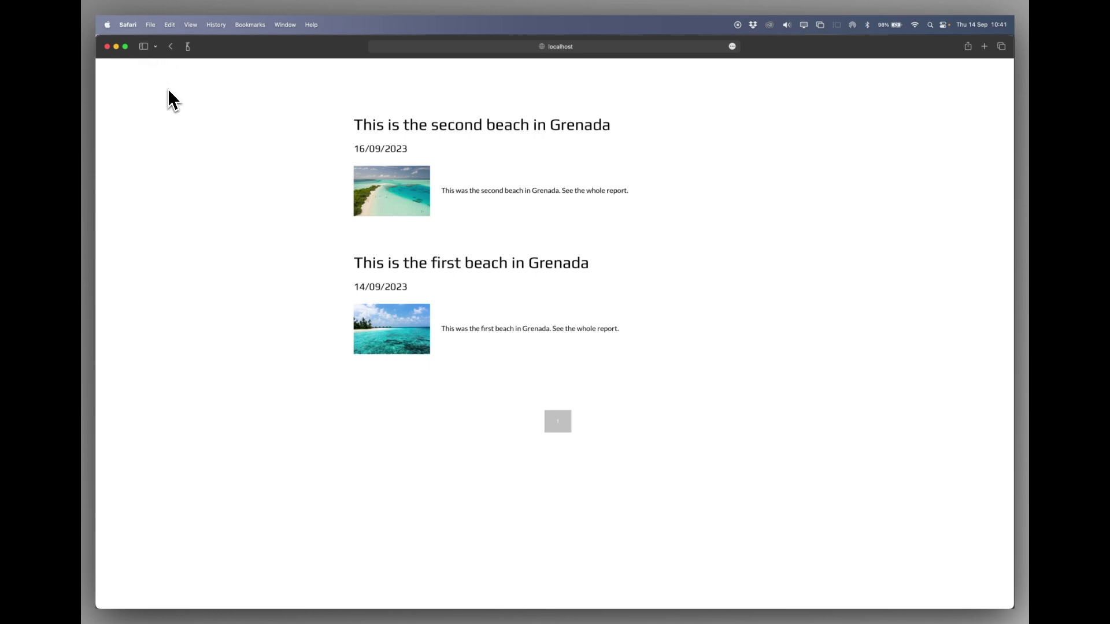
Back in Sparkle, duplicate the second beach post page six times
{"action": "key", "text": "super+Tab"}
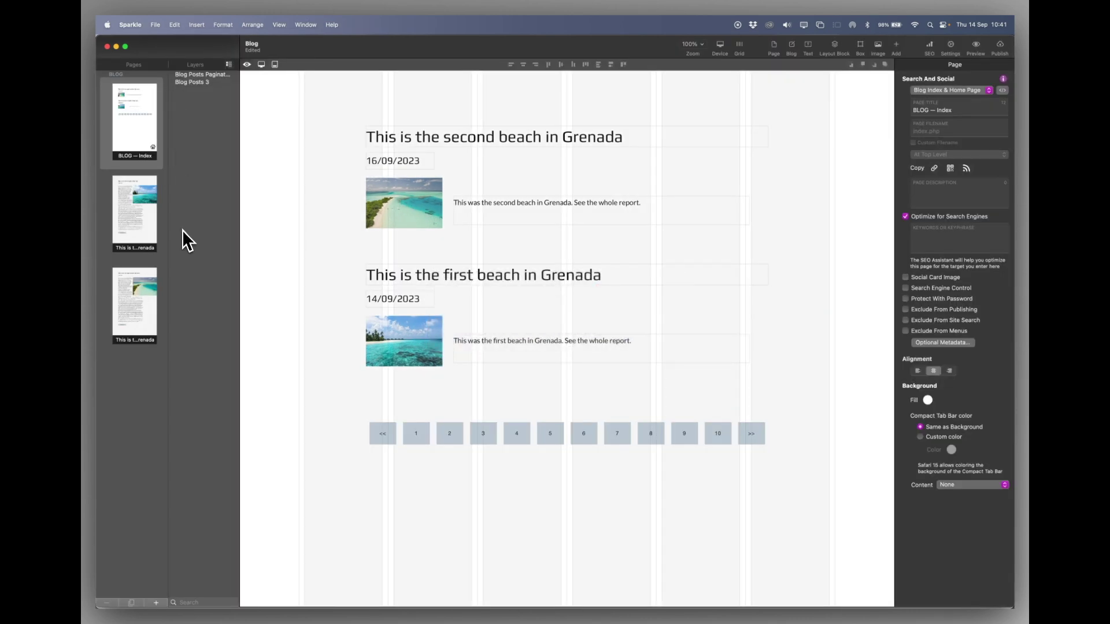
{"action": "left_click", "coordinate": [143, 307]}
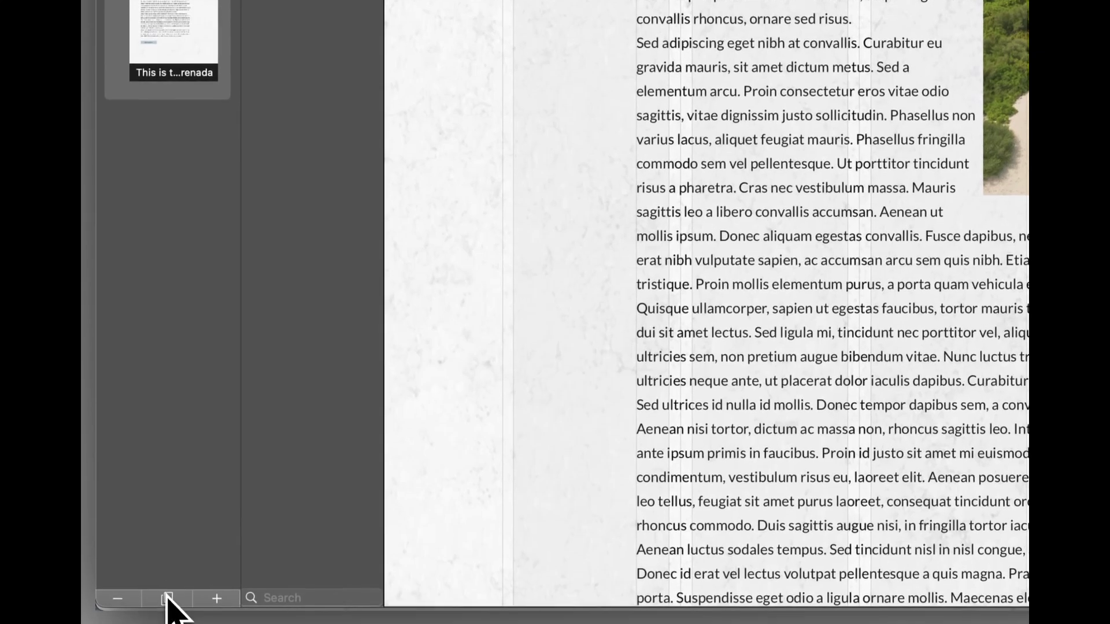
{"action": "left_click", "coordinate": [168, 598]}
{"action": "left_click", "coordinate": [168, 598]}
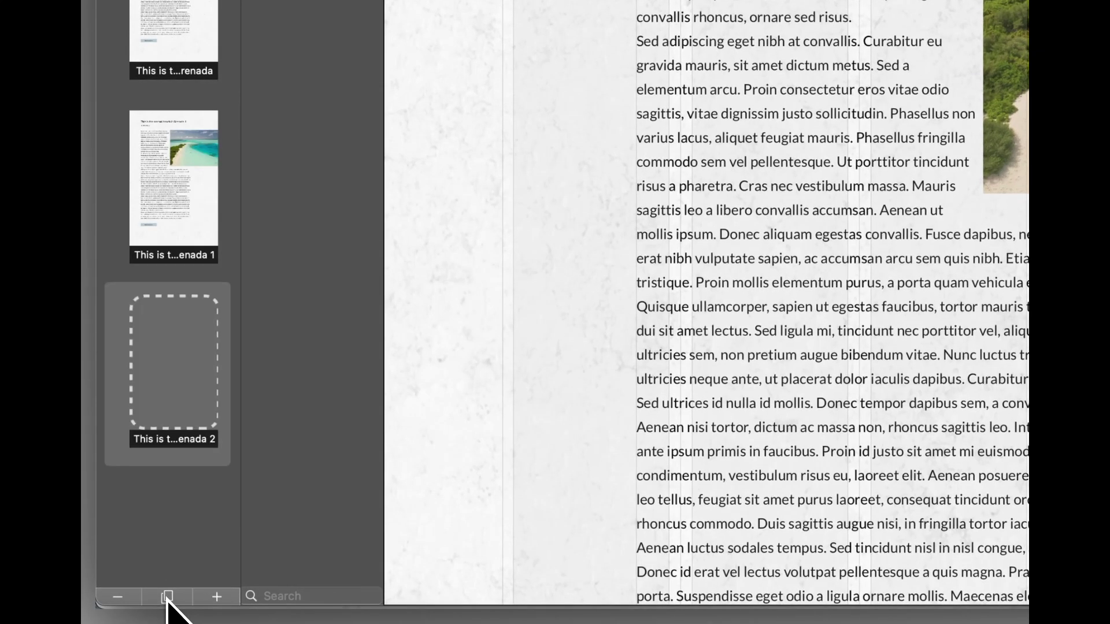
{"action": "left_click", "coordinate": [167, 598]}
{"action": "left_click", "coordinate": [167, 597]}
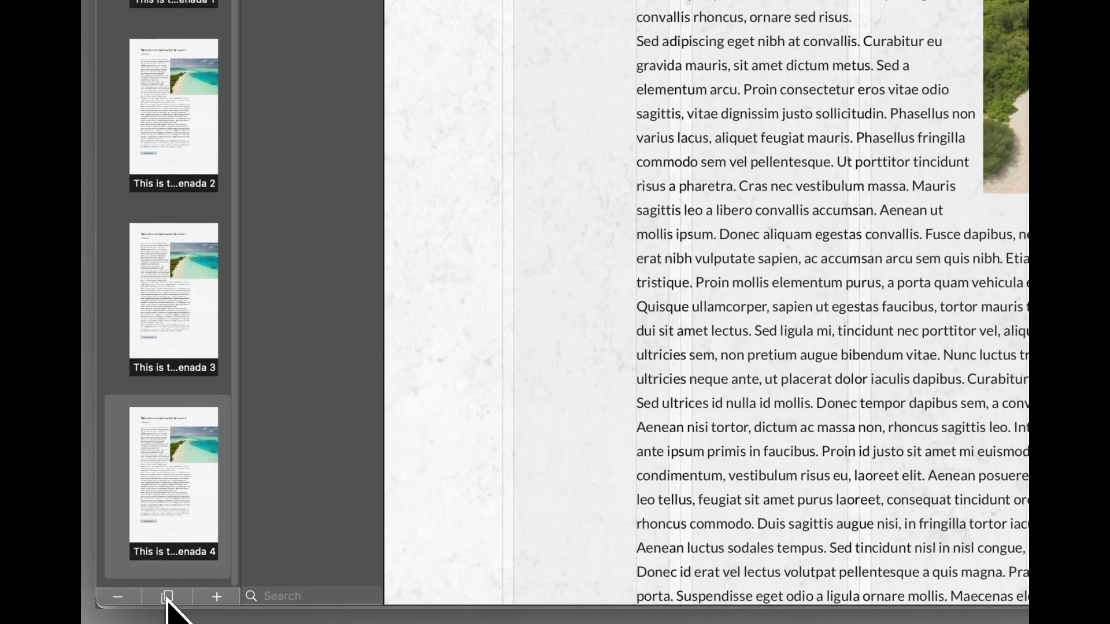
{"action": "left_click", "coordinate": [168, 598]}
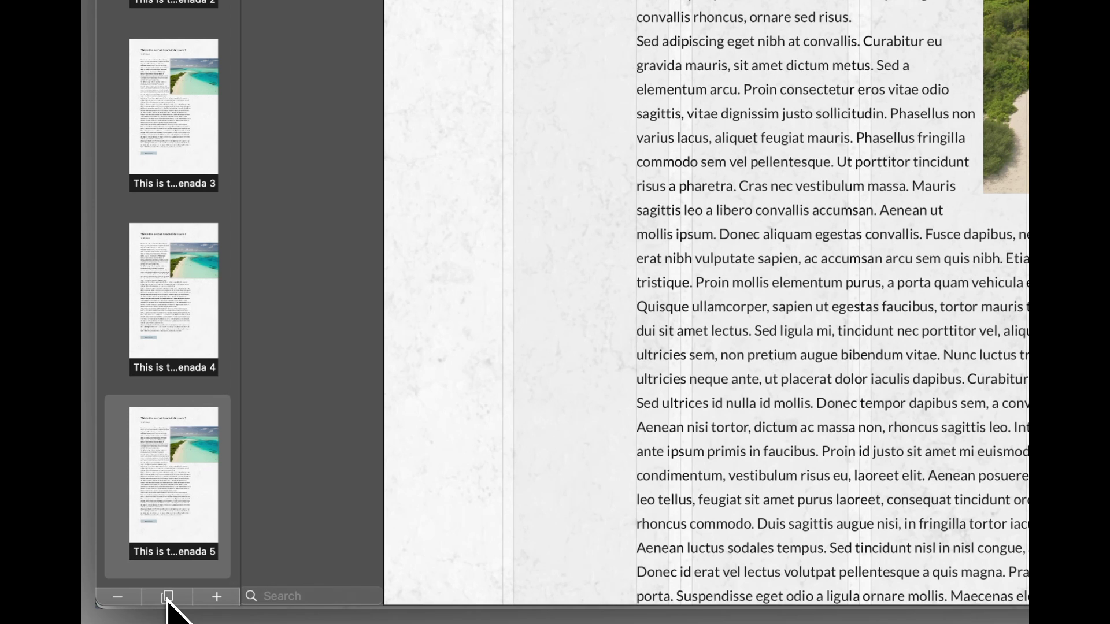
{"action": "scroll", "coordinate": [186, 508], "scroll_direction": "down", "scroll_amount": 2}
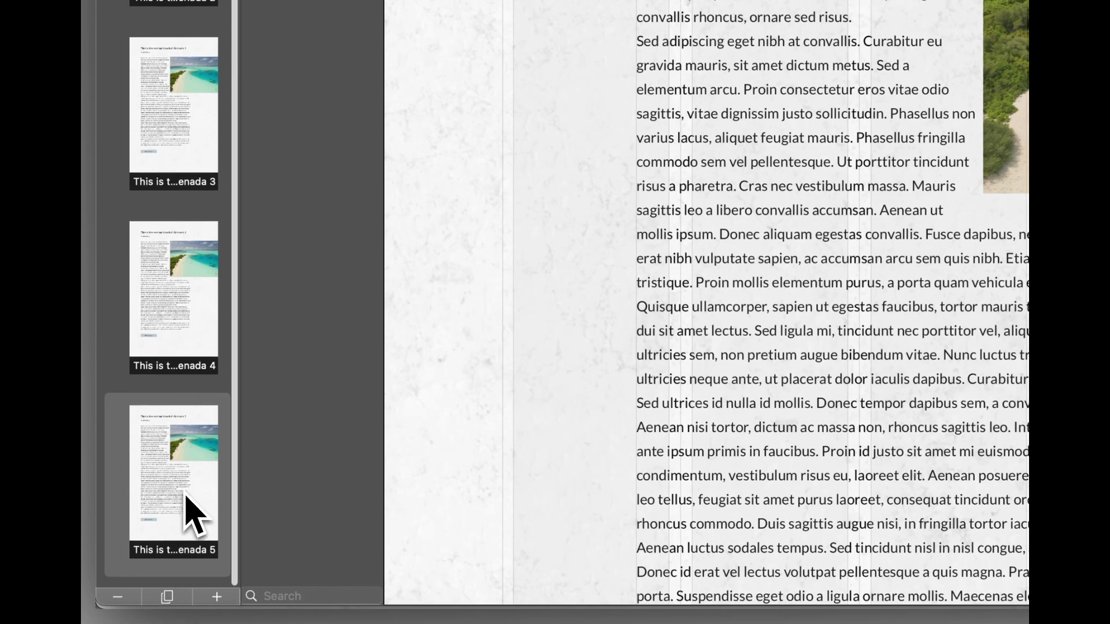
{"action": "left_click", "coordinate": [168, 597]}
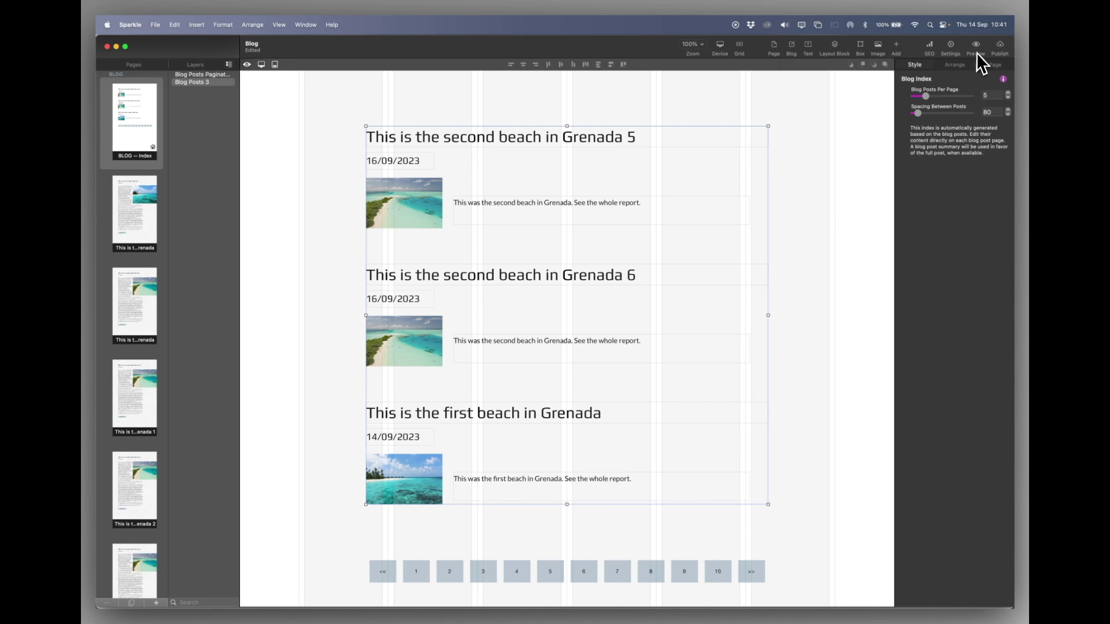
{"action": "left_click", "coordinate": [976, 53]}
Live-preview the blog in Safari, scroll through index page 1, then go back to page 2
{"action": "left_click", "coordinate": [969, 112]}
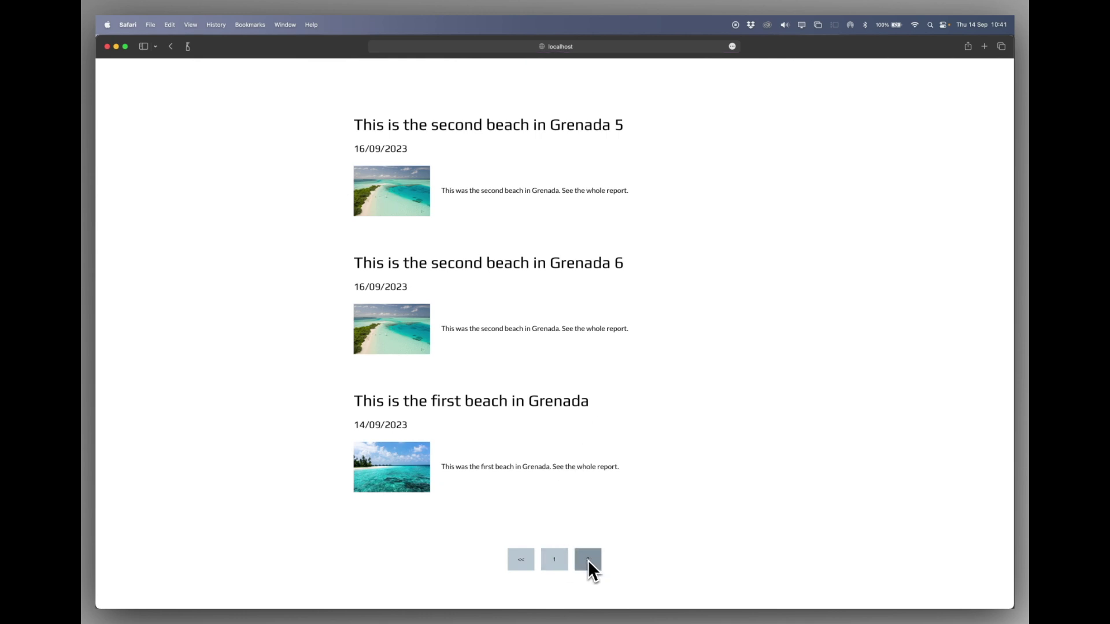
{"action": "left_click", "coordinate": [555, 564]}
{"action": "scroll", "coordinate": [560, 570], "scroll_direction": "down", "scroll_amount": 5}
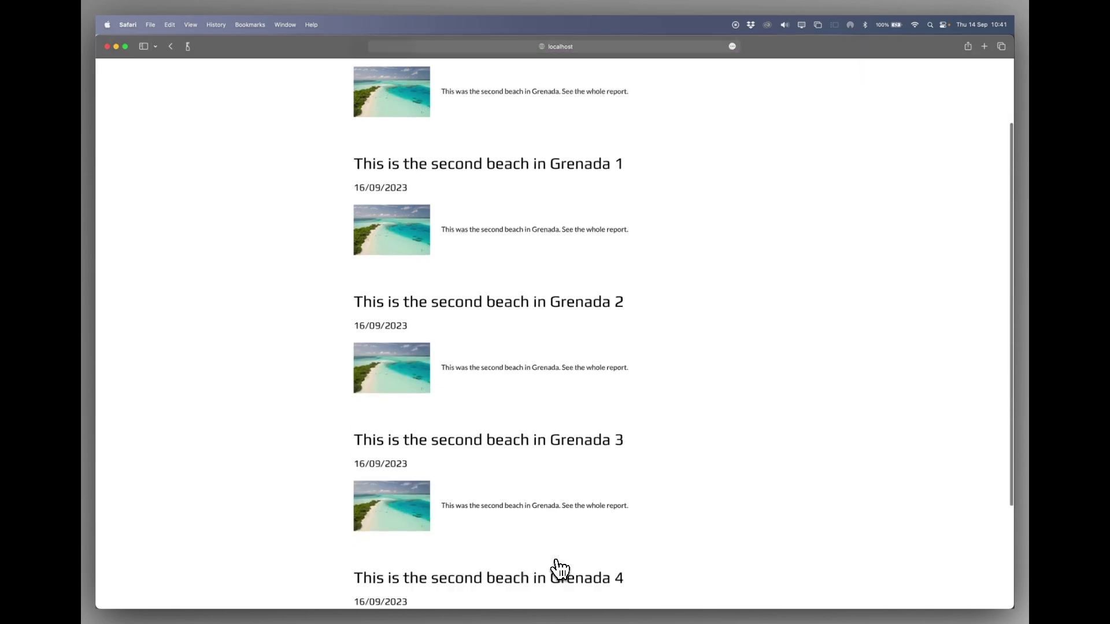
{"action": "scroll", "coordinate": [559, 569], "scroll_direction": "up", "scroll_amount": 3}
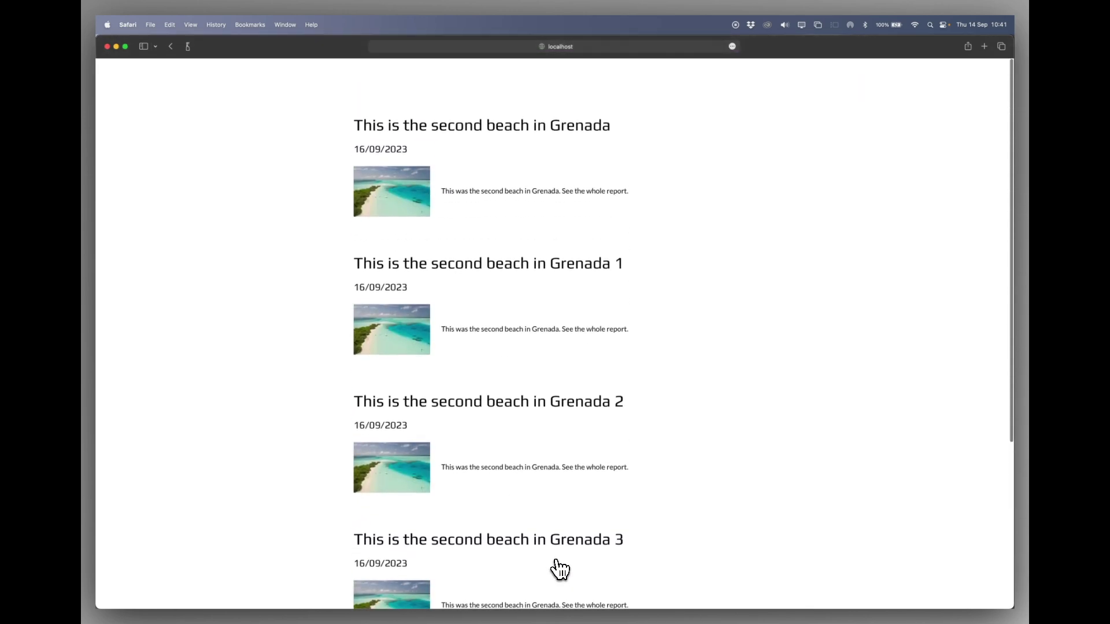
{"action": "scroll", "coordinate": [560, 569], "scroll_direction": "down", "scroll_amount": 4}
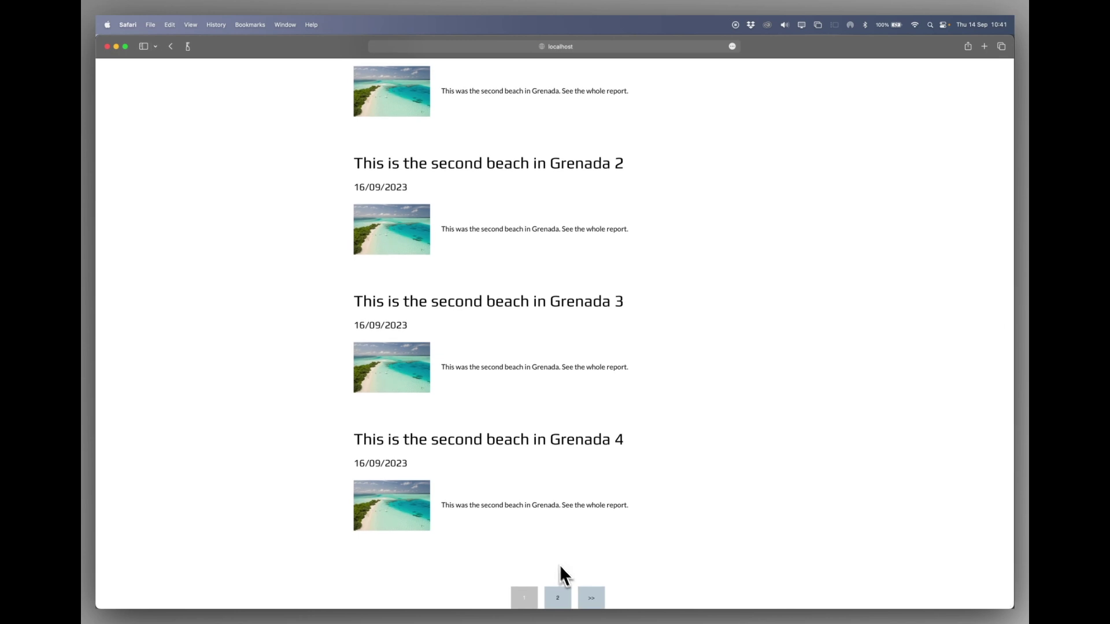
{"action": "scroll", "coordinate": [584, 490], "scroll_direction": "up", "scroll_amount": 5}
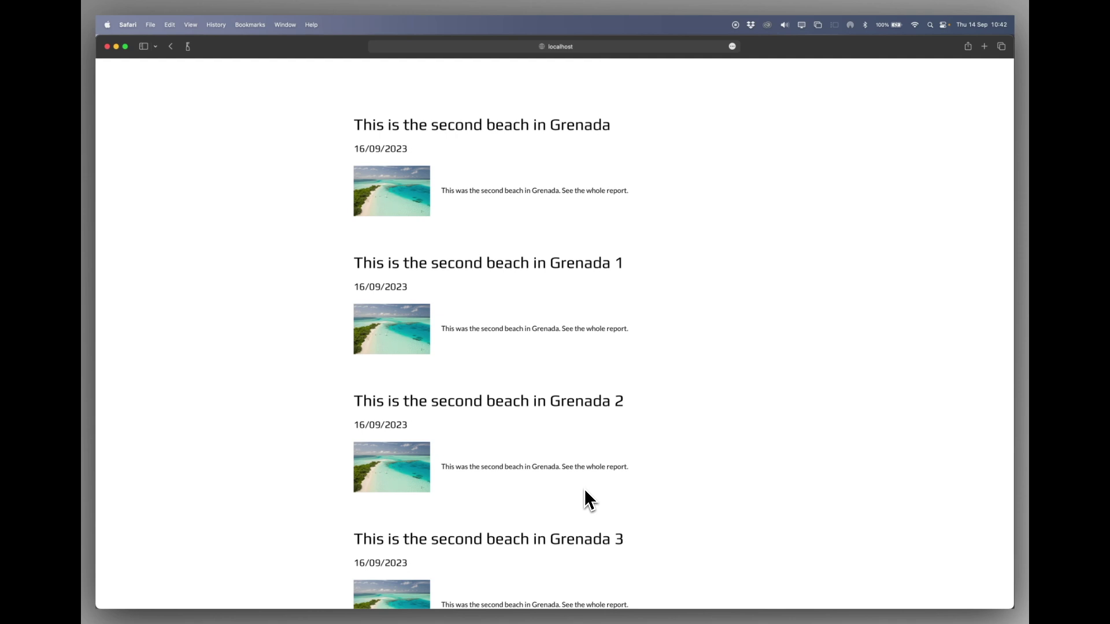
{"action": "left_click", "coordinate": [172, 49]}
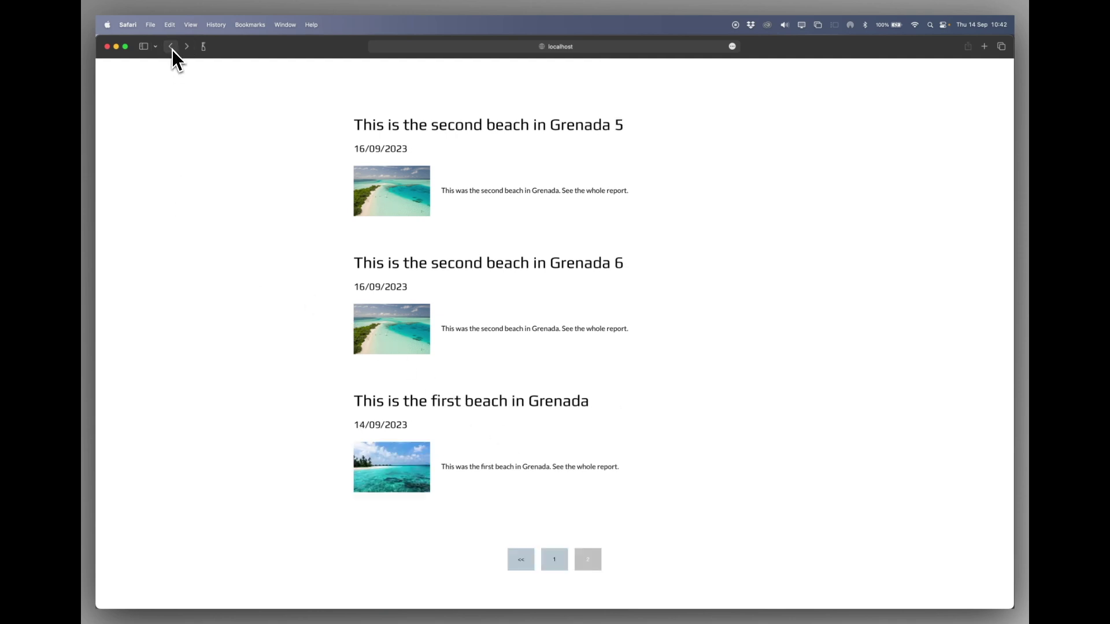